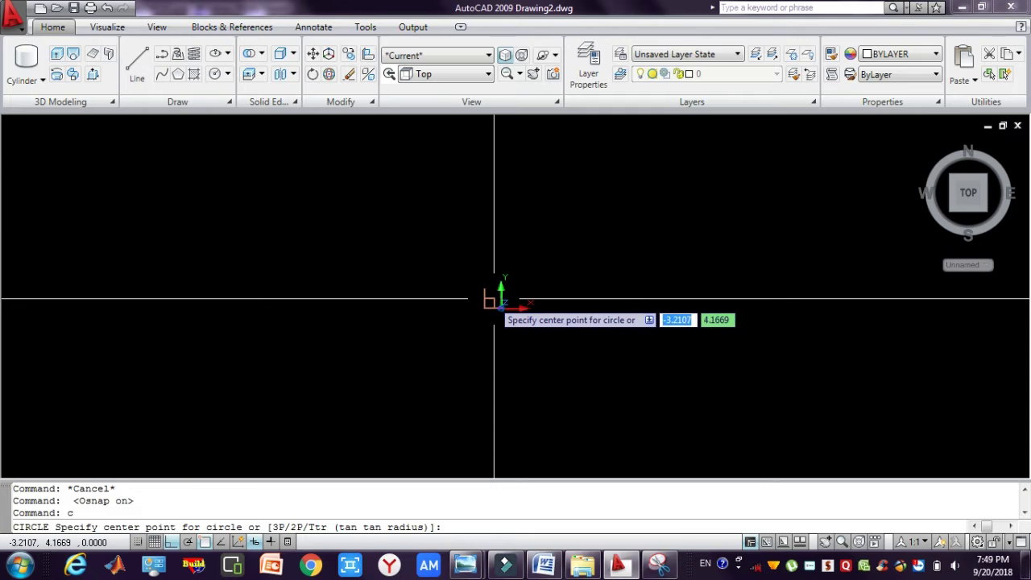
Draw a circle of radius 94 centred on the intersection of the two construction lines, consulting the knob drawing in Windows Photo Viewer.
left_click(494, 299)
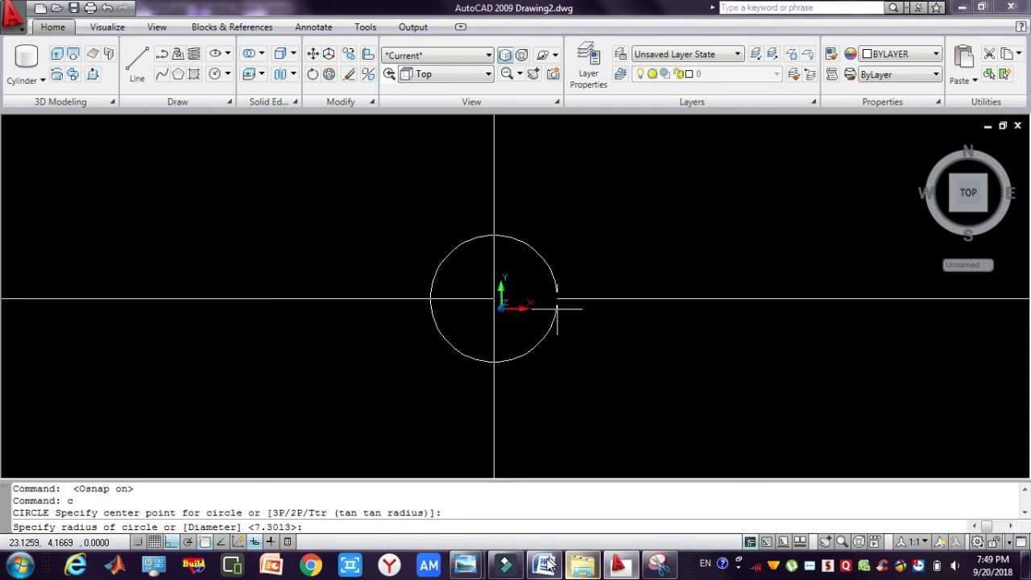
mouse_move(468, 567)
left_click(540, 493)
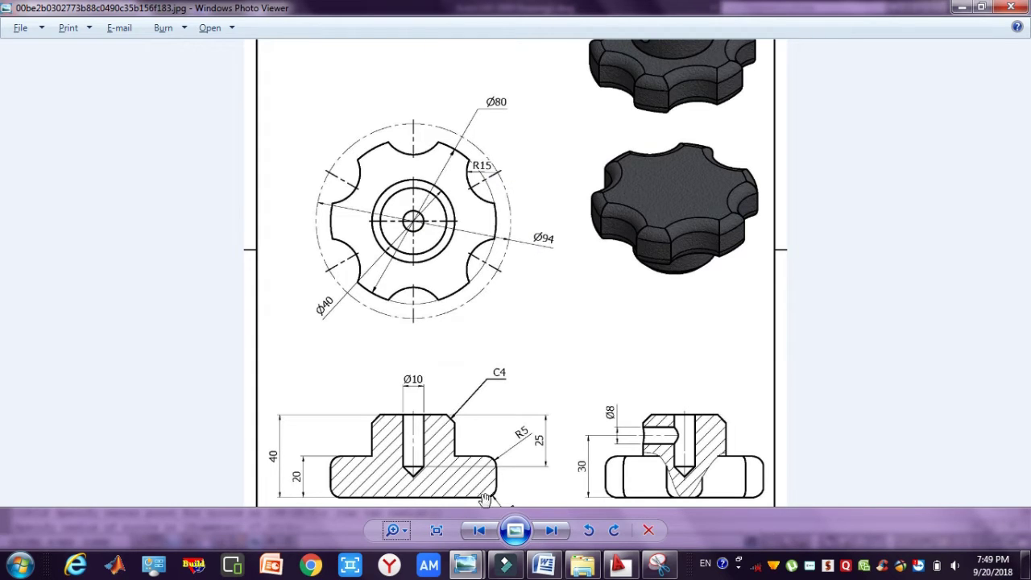
left_click(617, 566)
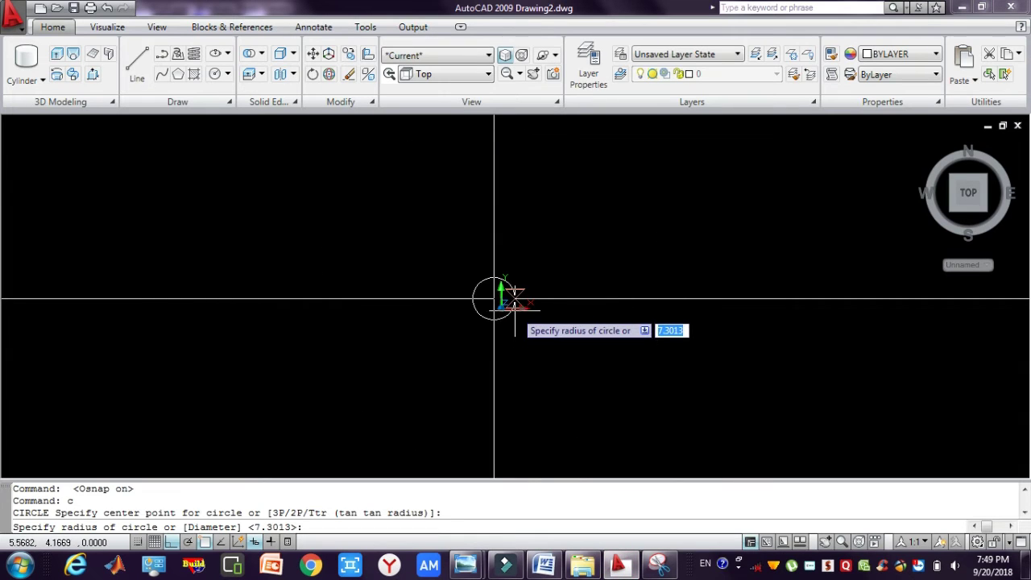
type("9")
key("Return")
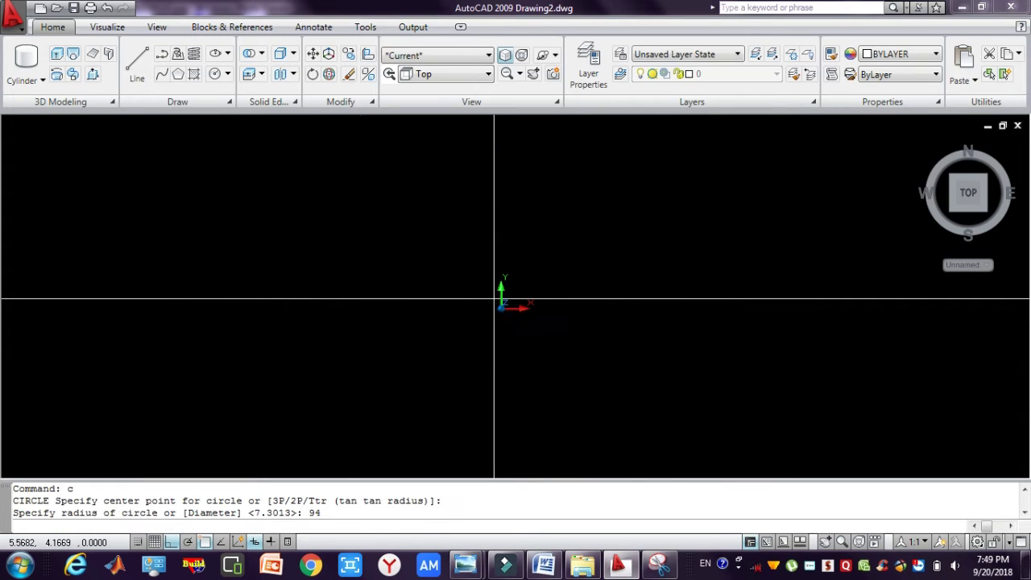
Check the next diameter in the Windows Photo Viewer reference image and draw a concentric circle of radius 80 in AutoCAD.
left_click(506, 74)
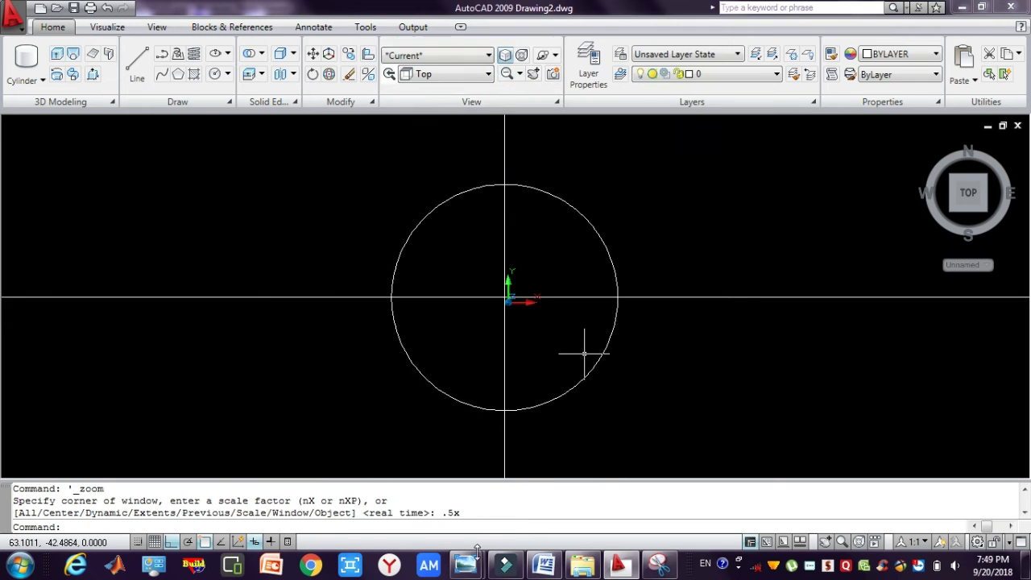
mouse_move(465, 566)
left_click(525, 528)
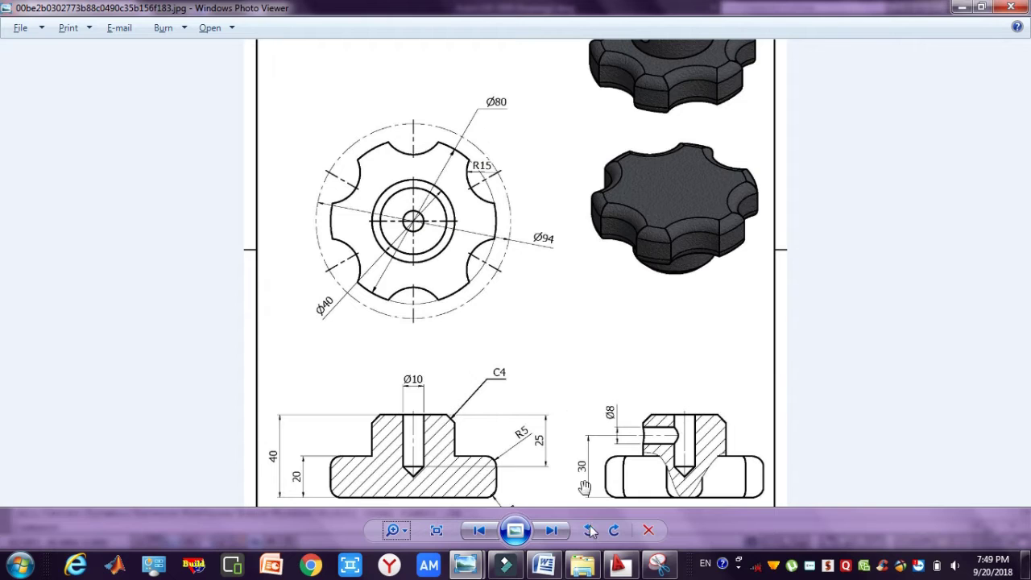
left_click(620, 565)
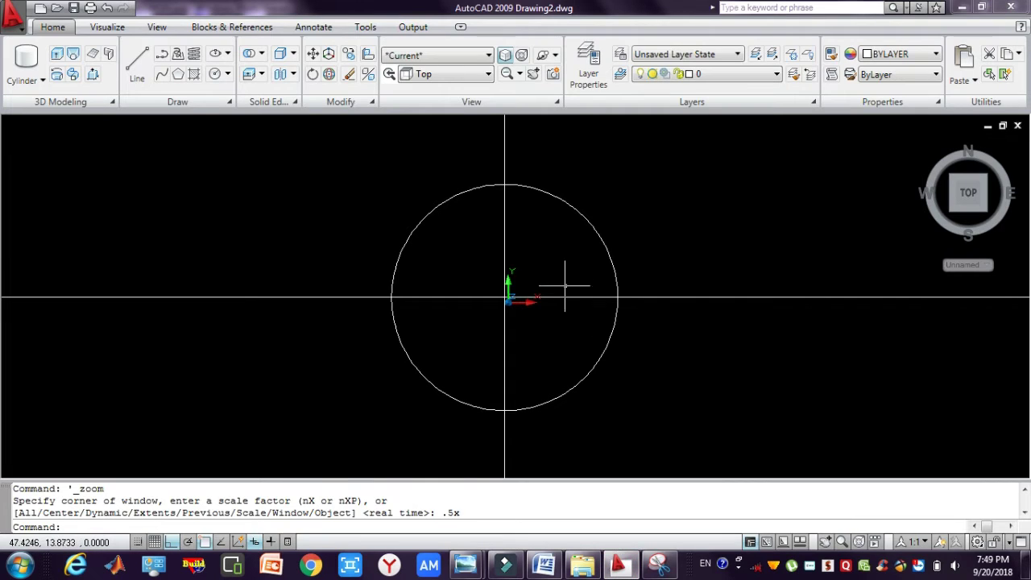
type("c")
key("Return")
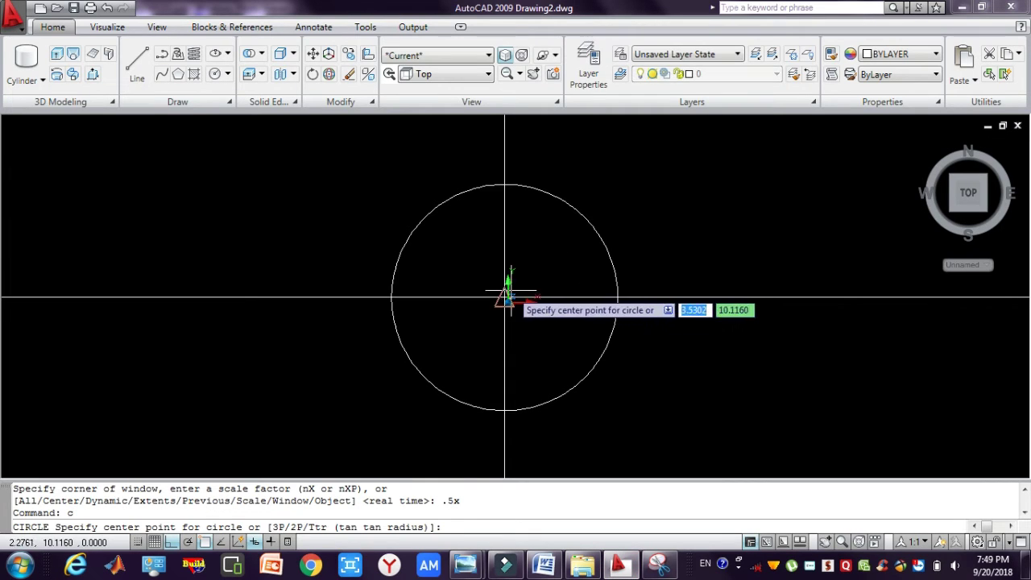
left_click(505, 298)
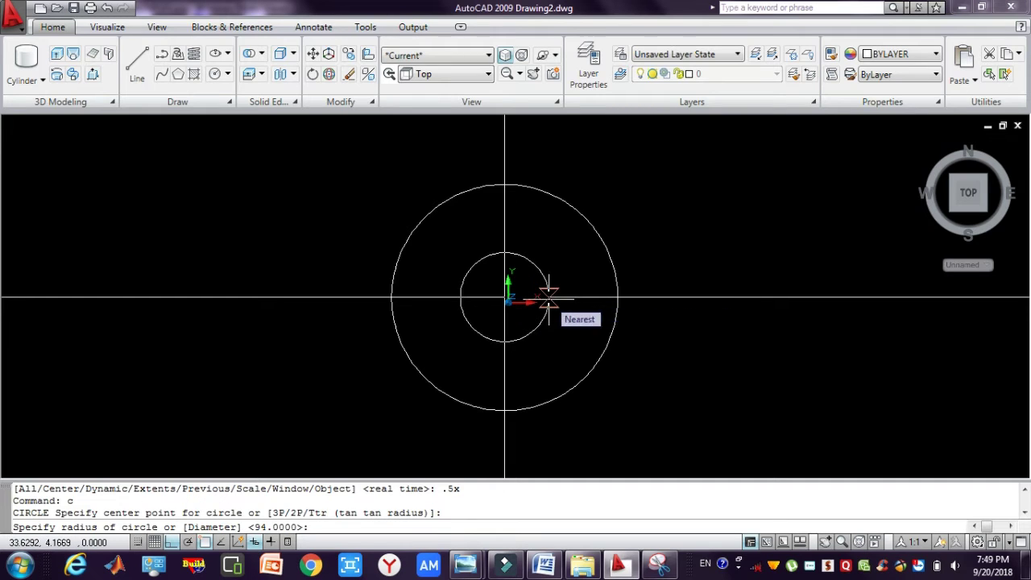
type("80")
key("Return")
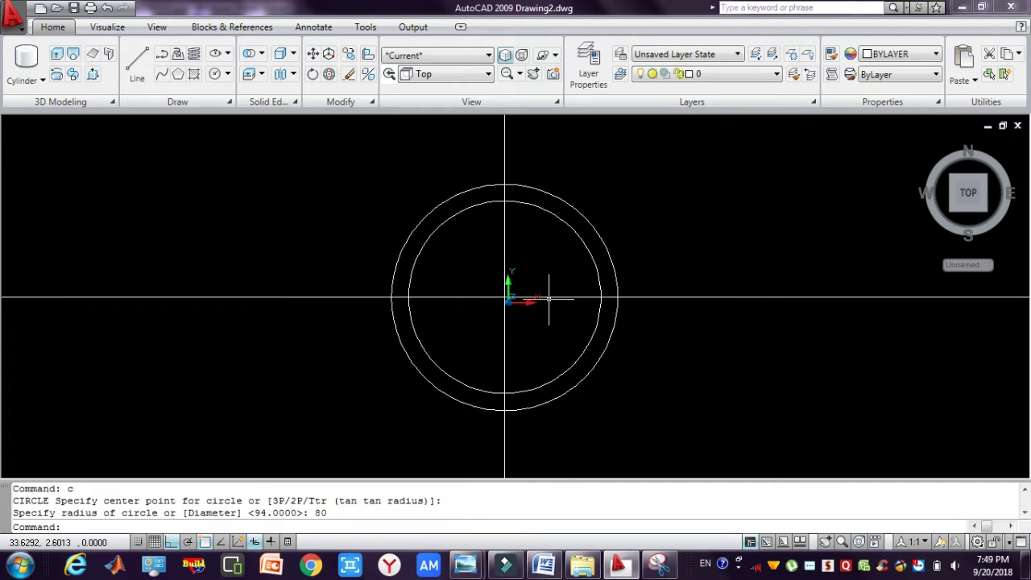
Consult the reference image in Windows Photo Viewer and add a concentric circle of radius 40 in the AutoCAD drawing.
mouse_move(469, 567)
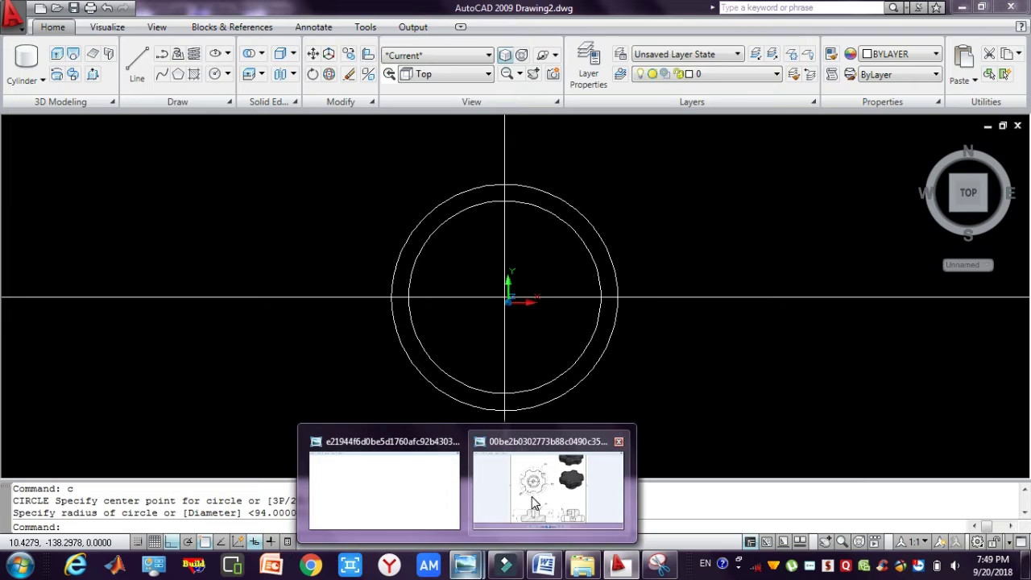
left_click(532, 496)
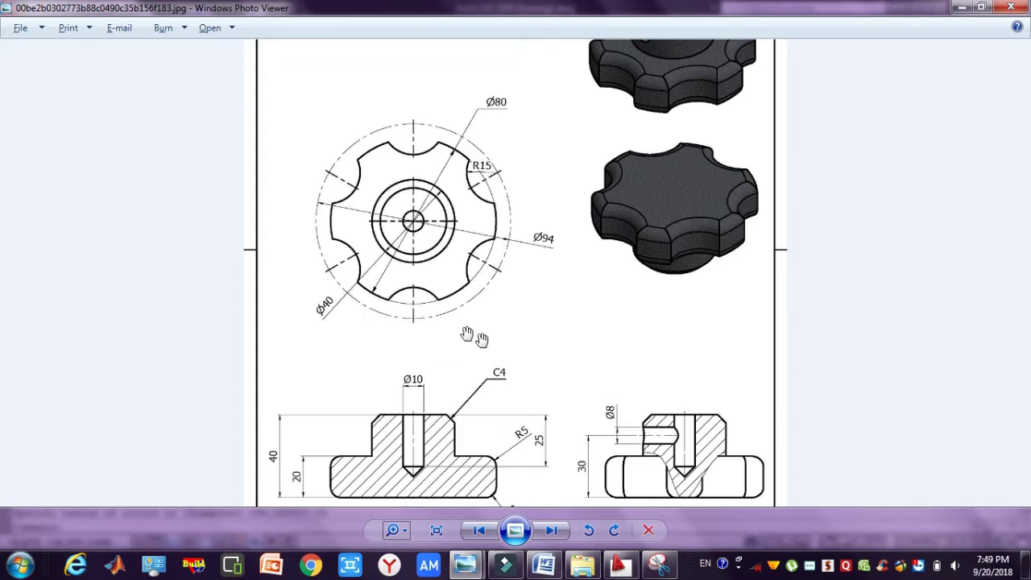
left_click(621, 565)
type("c")
key("Return")
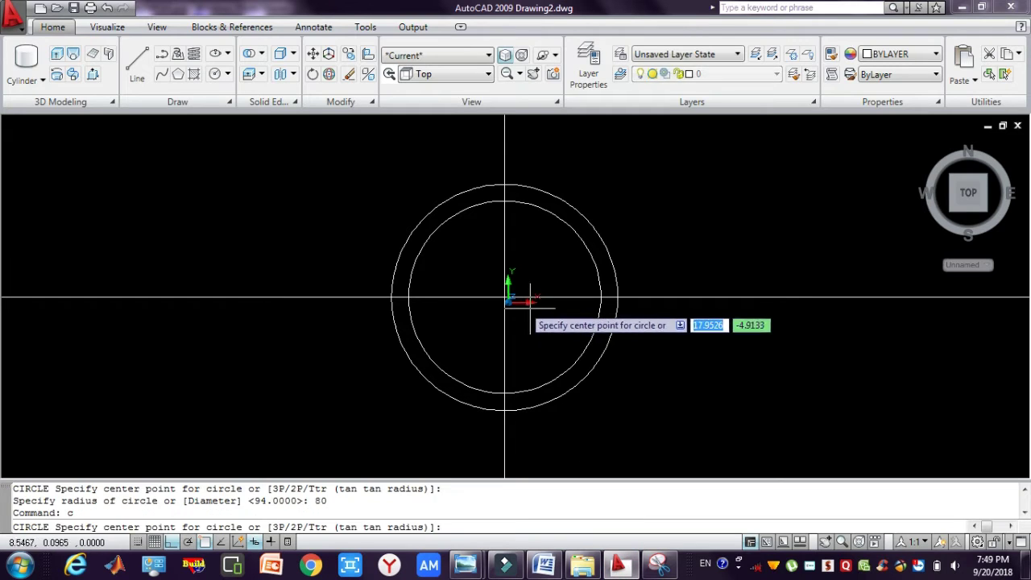
left_click(504, 298)
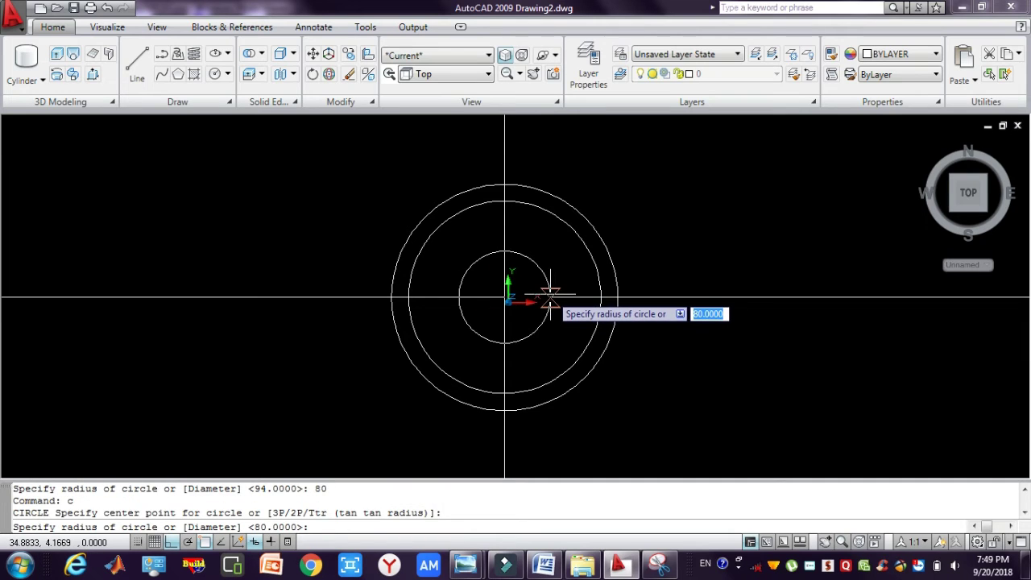
type("40")
key("Return")
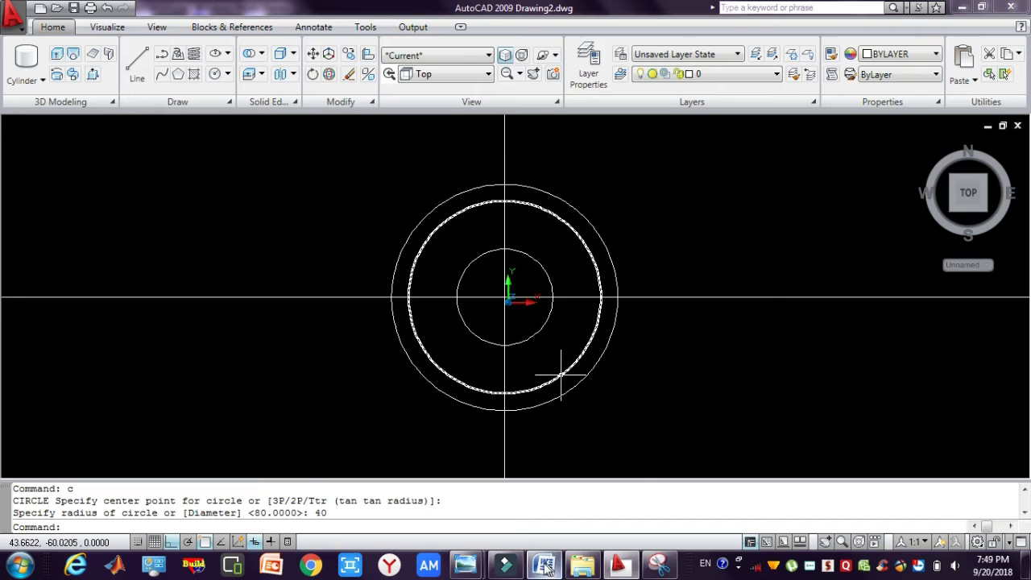
Look up the central hole in the Windows Photo Viewer image and draw its concentric circle of radius 10 in AutoCAD.
mouse_move(465, 565)
left_click(548, 516)
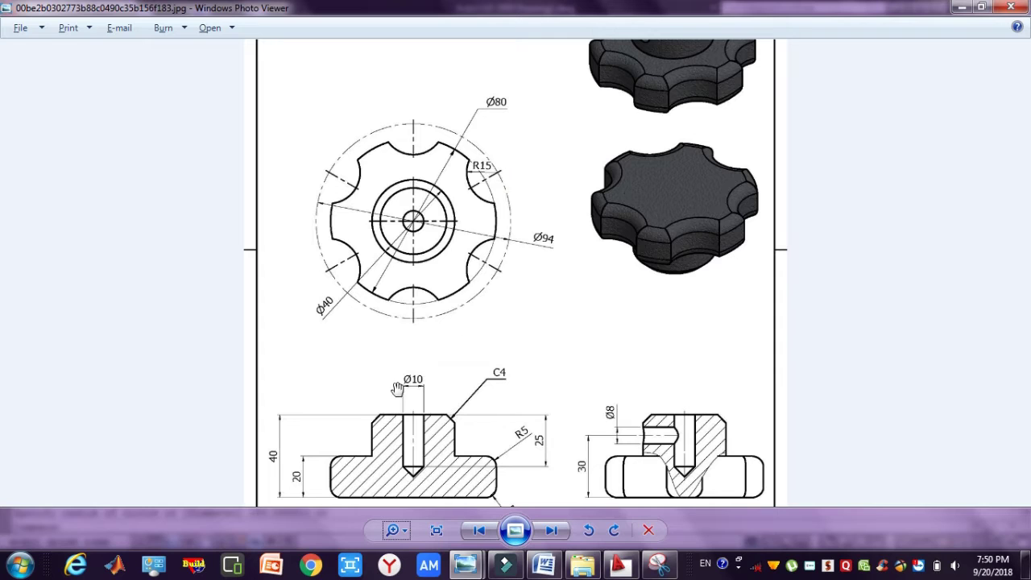
left_click(620, 567)
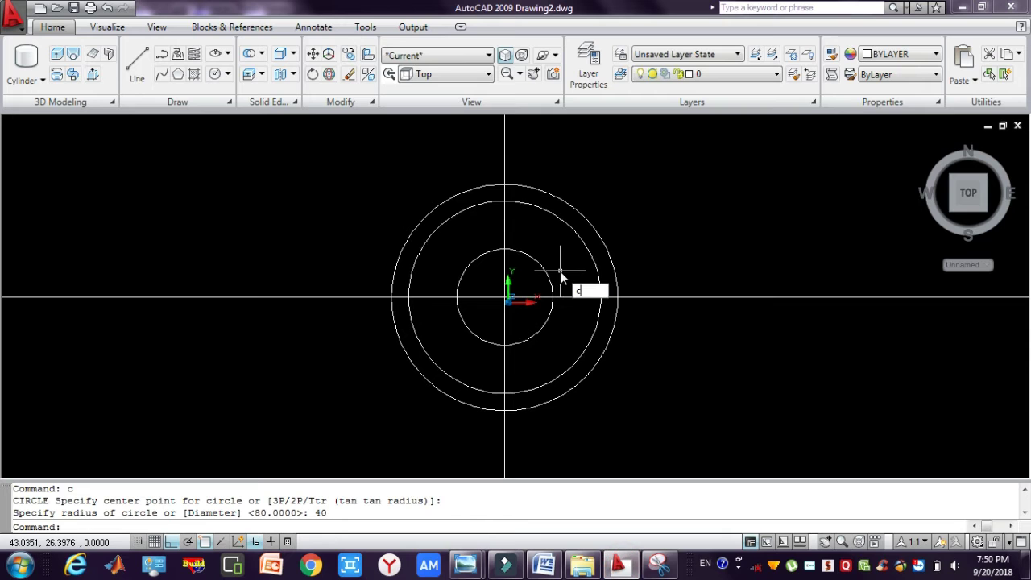
type("c")
key("Return")
left_click(508, 297)
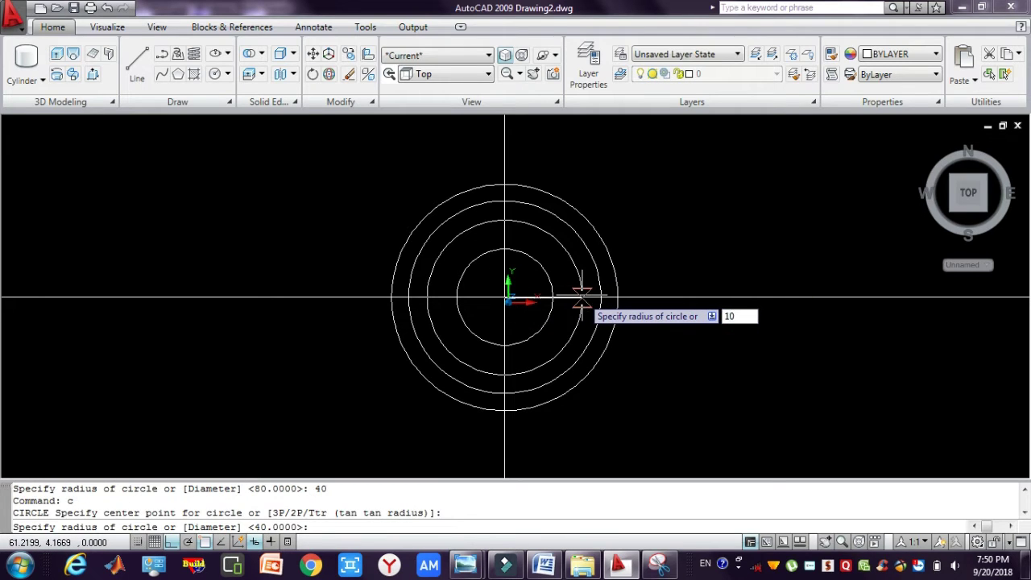
key("Return")
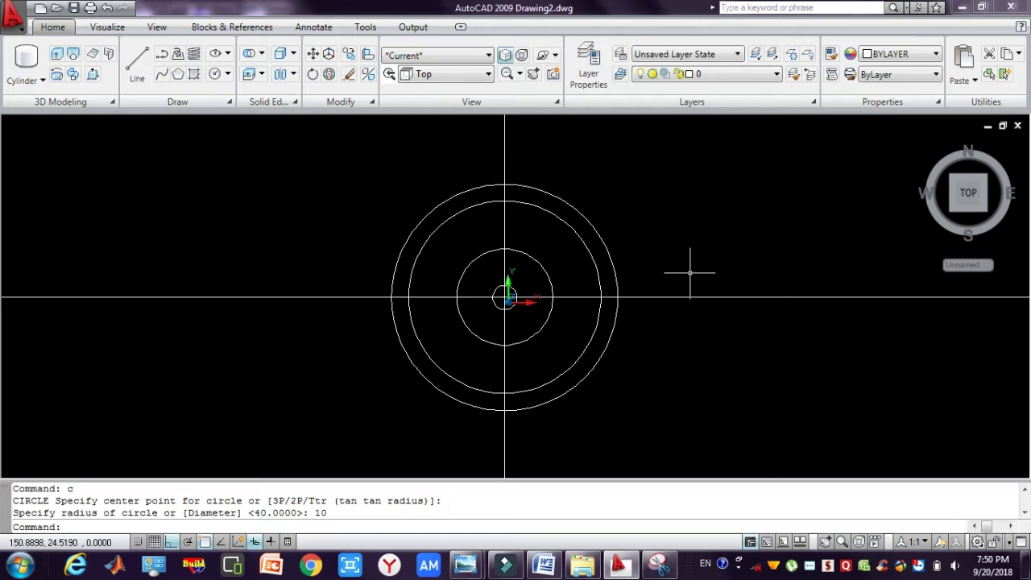
Check the notch in the Windows Photo Viewer image and draw a radius 30 circle centred where the radius-80 circle meets the upper vertical line.
mouse_move(464, 564)
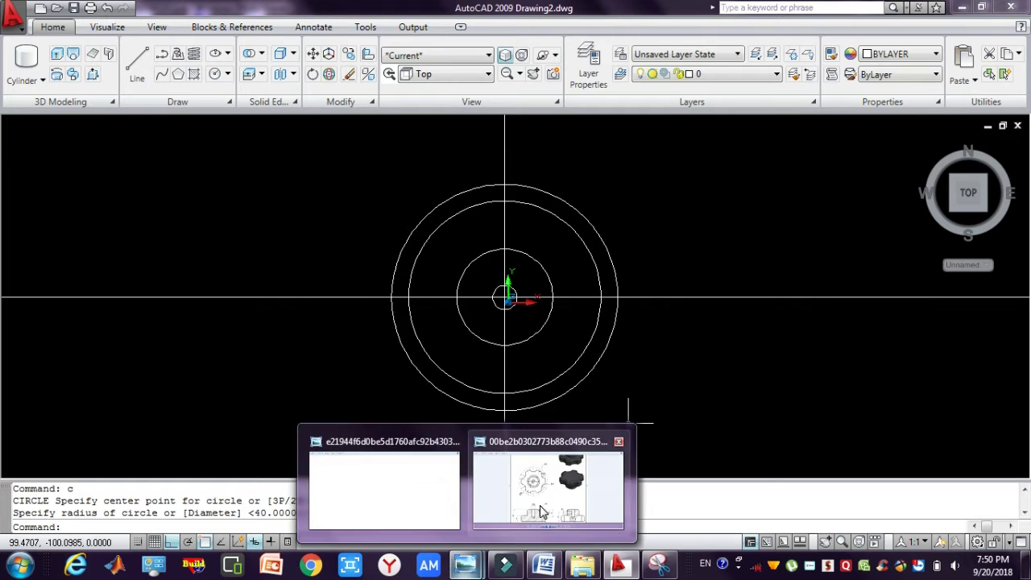
left_click(541, 512)
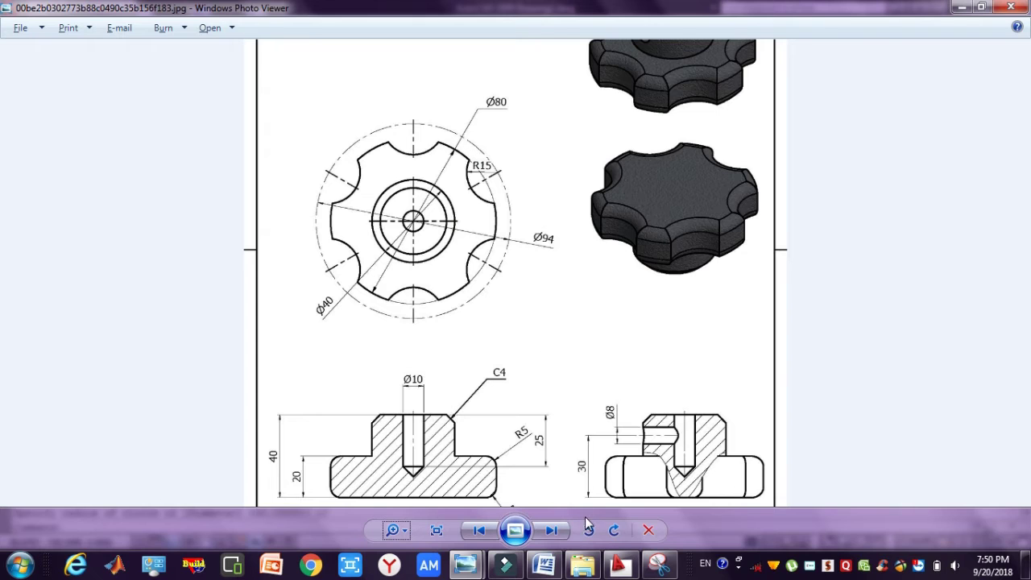
left_click(615, 566)
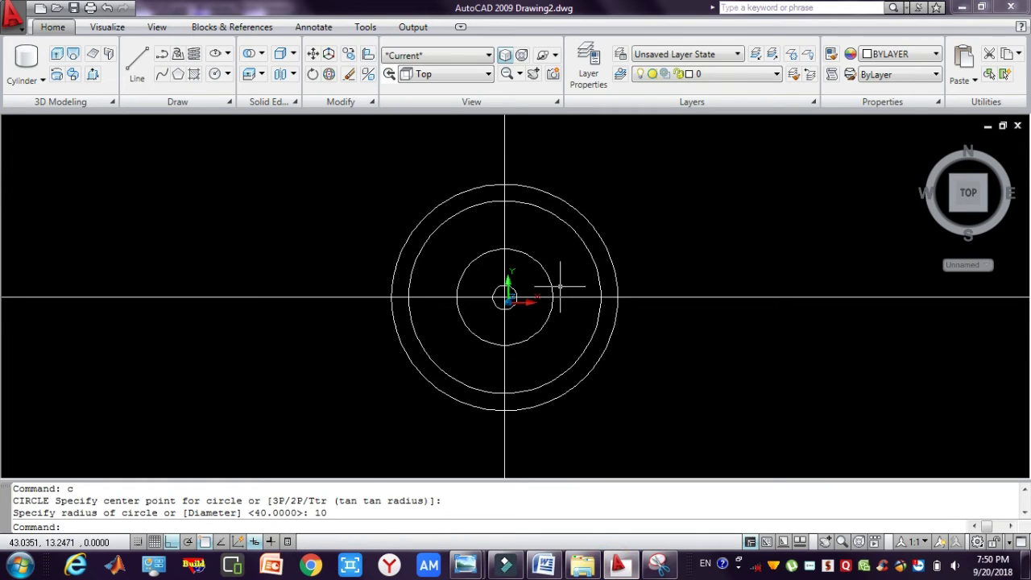
type("c")
key("Return")
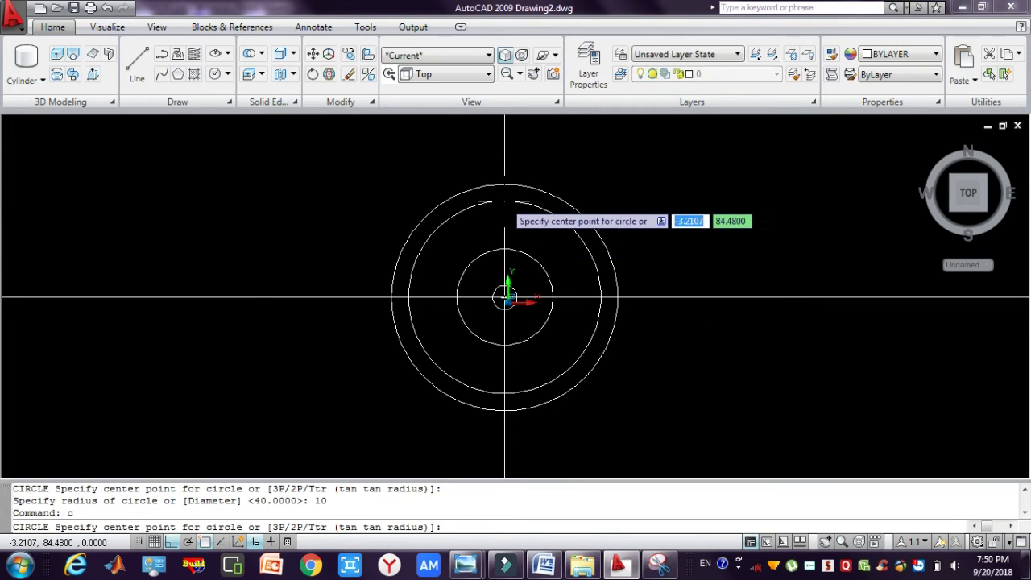
left_click(504, 200)
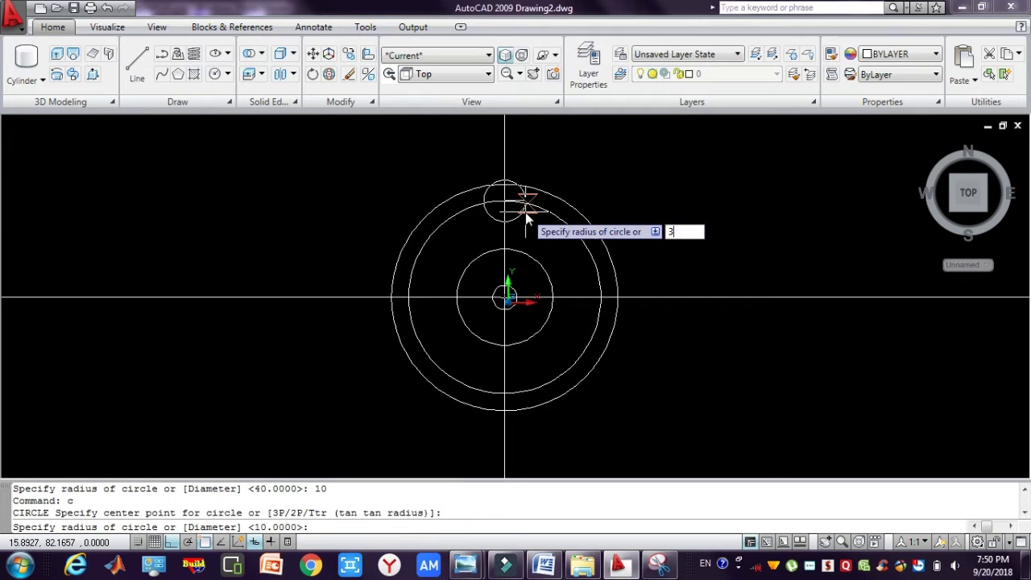
key("Return")
key("Escape")
key("Escape")
key("Escape")
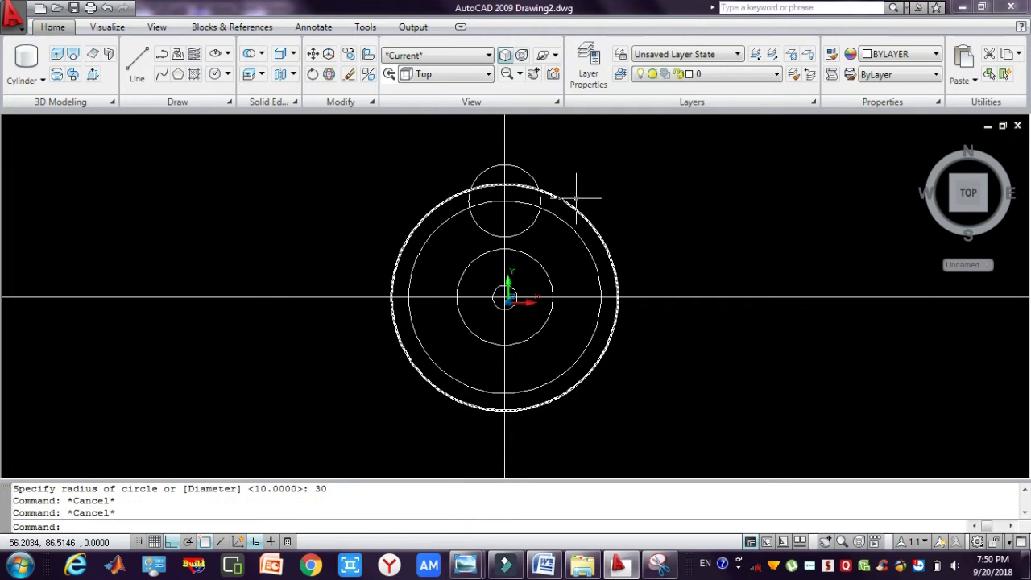
Trim away the parts of the radius-30 circle outside the radius-80 circle, using the two largest circles as cutting edges.
left_click(585, 201)
left_click(560, 239)
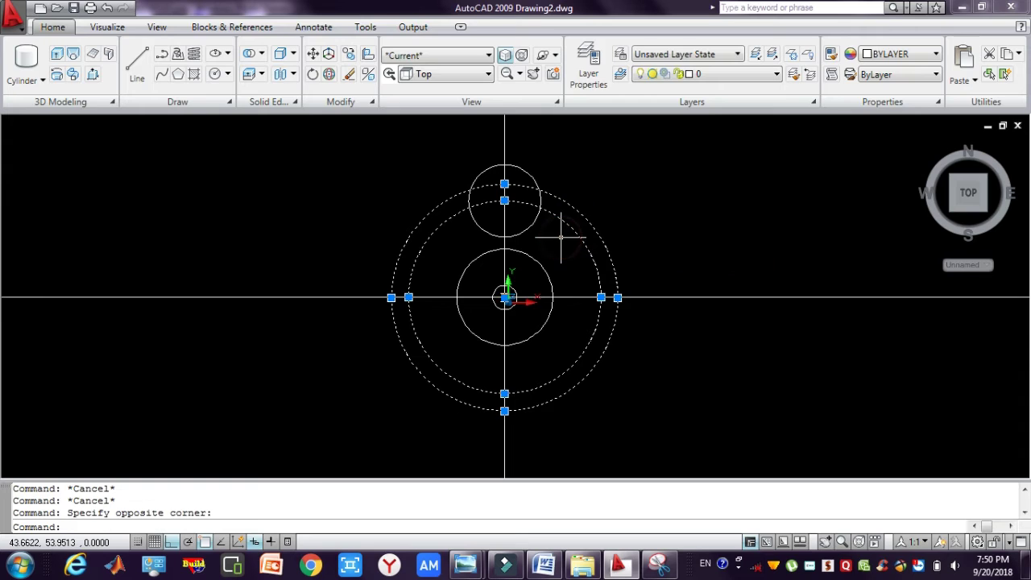
key("Return")
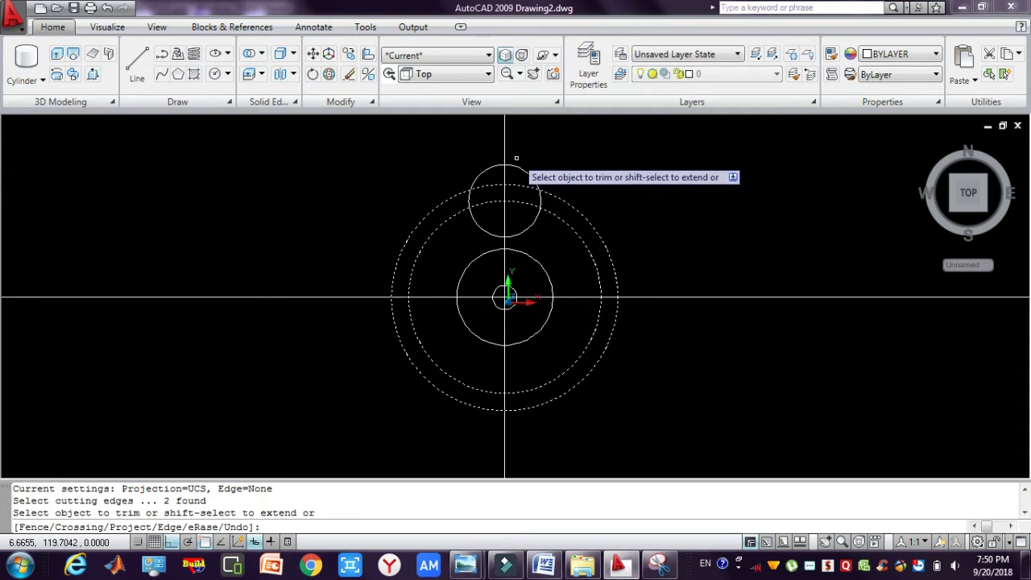
left_click(521, 170)
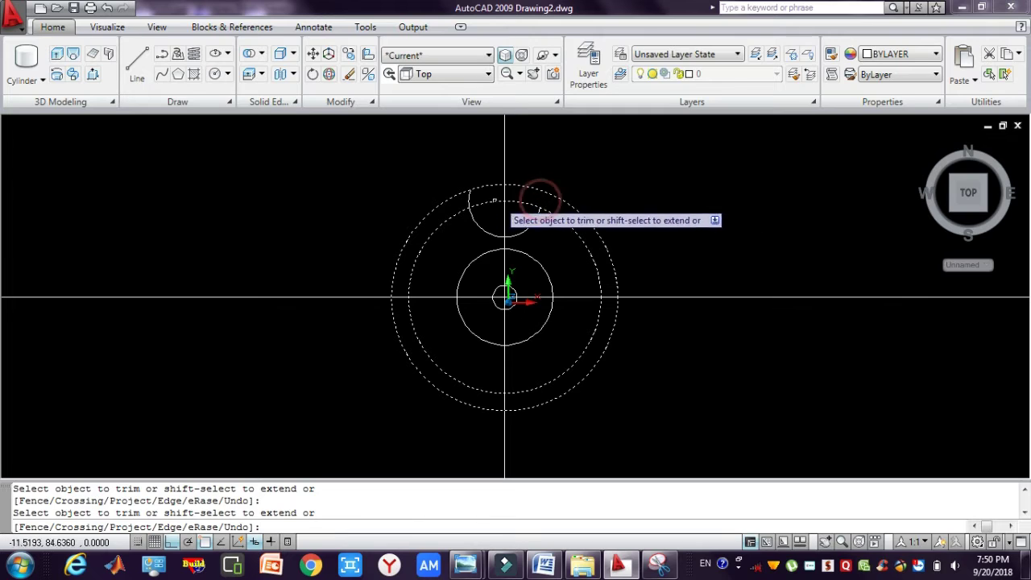
left_click(471, 198)
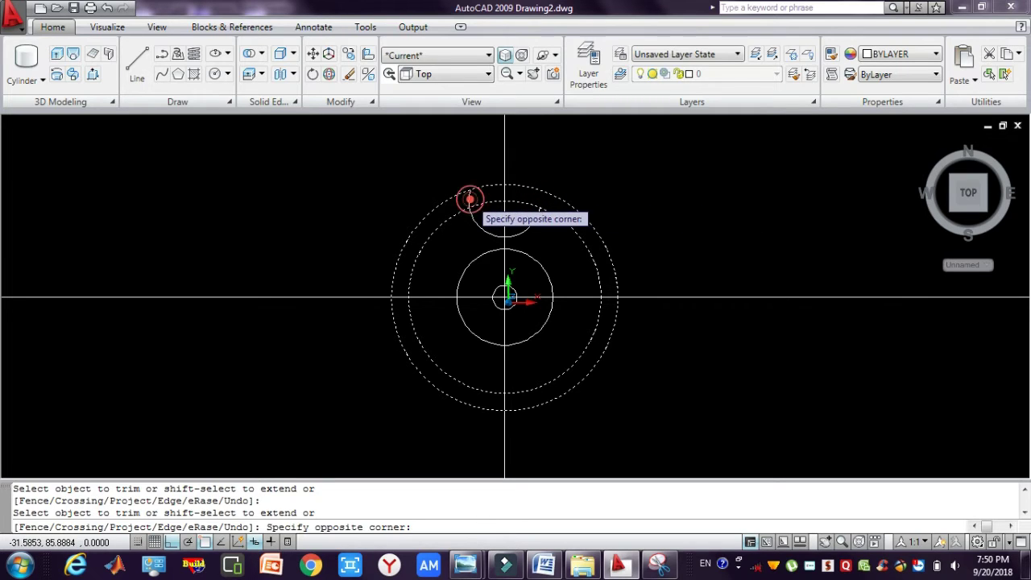
left_click(471, 198)
left_click(468, 201)
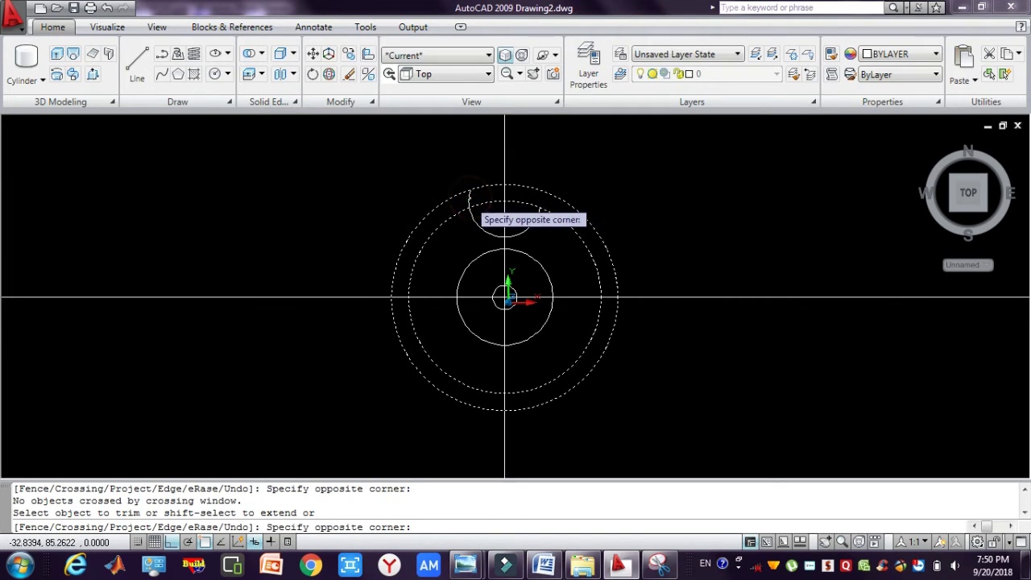
key("Escape")
key("Escape")
Trim the radius-80 circle between the ends of the notch arc, using that arc as the cutting edge.
left_click(471, 210)
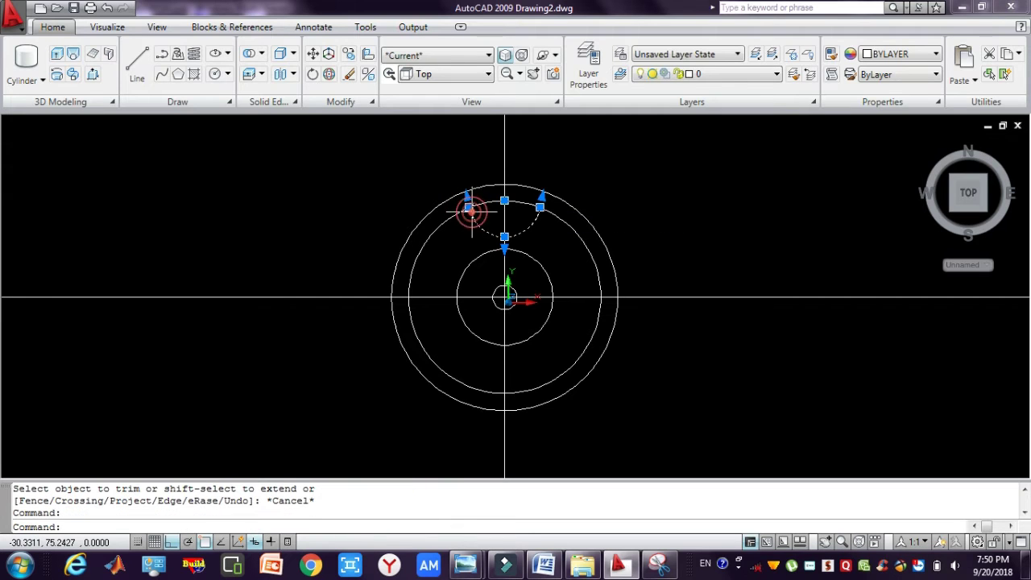
type("tr")
key("Return")
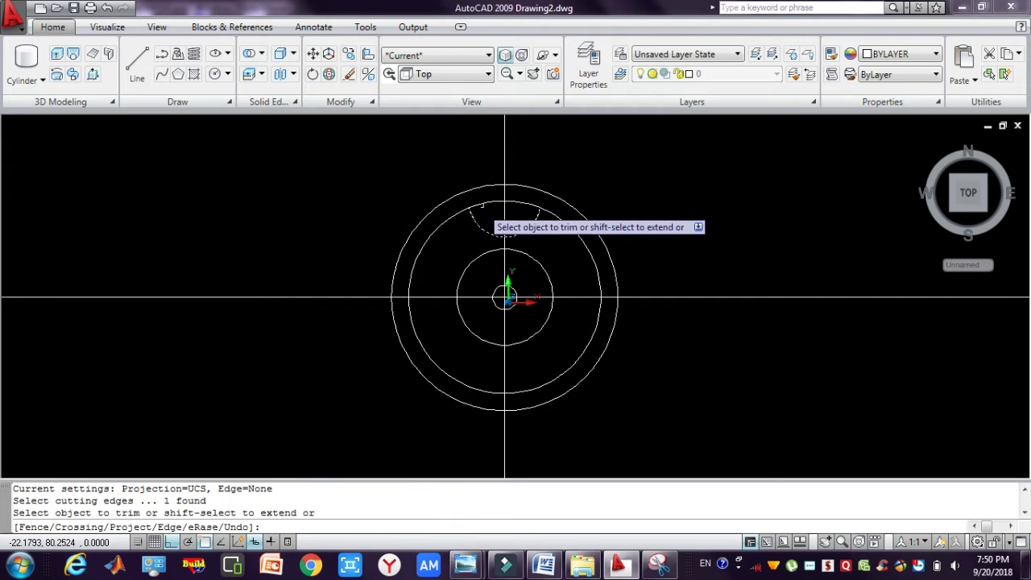
left_click(482, 202)
key("Escape")
key("Escape")
key("Escape")
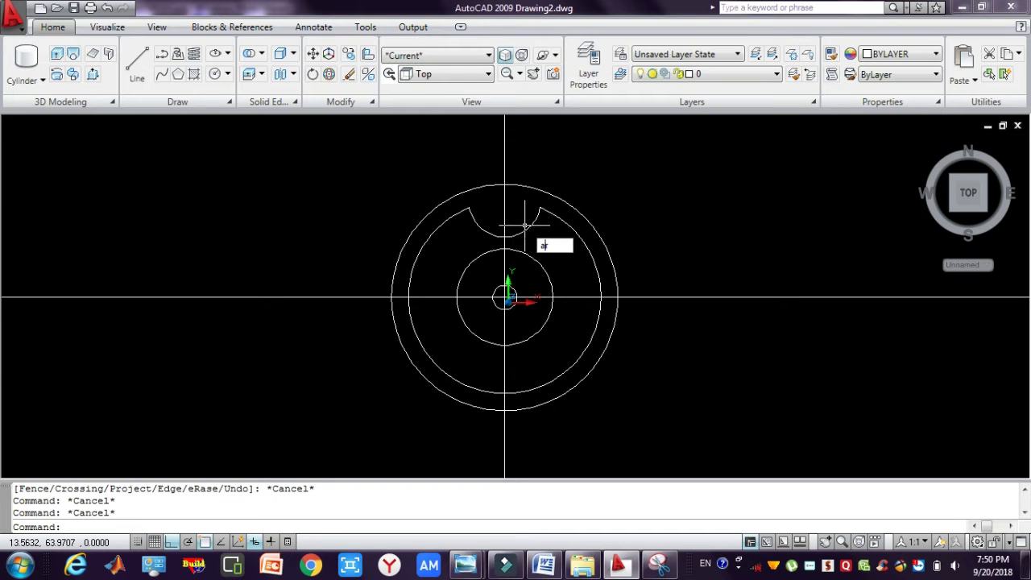
Check the notches in the Windows Photo Viewer image and polar-array the notch arc in AutoCAD around the circles' centre, 6 items over 360 degrees.
key("Return")
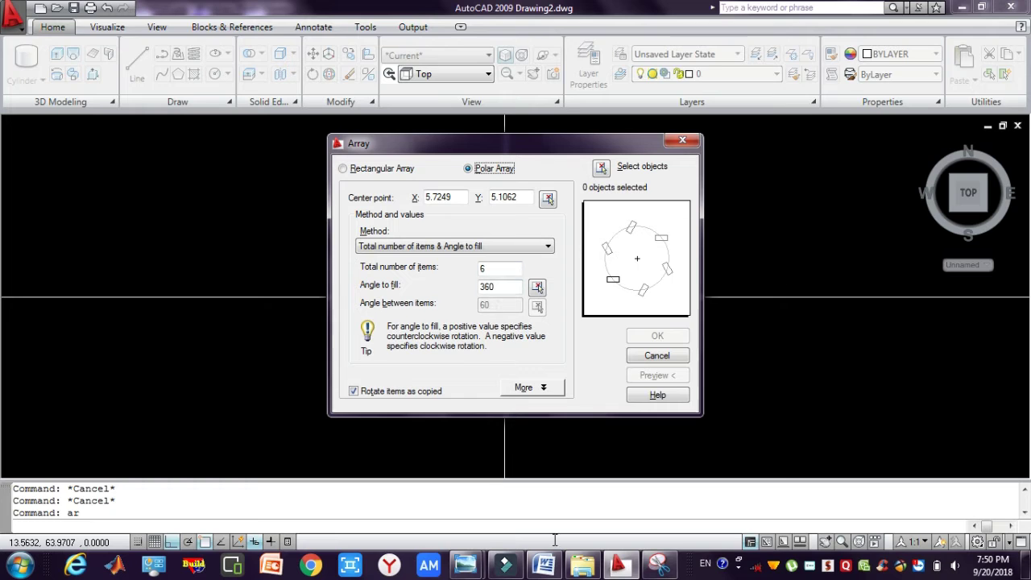
mouse_move(466, 566)
left_click(549, 486)
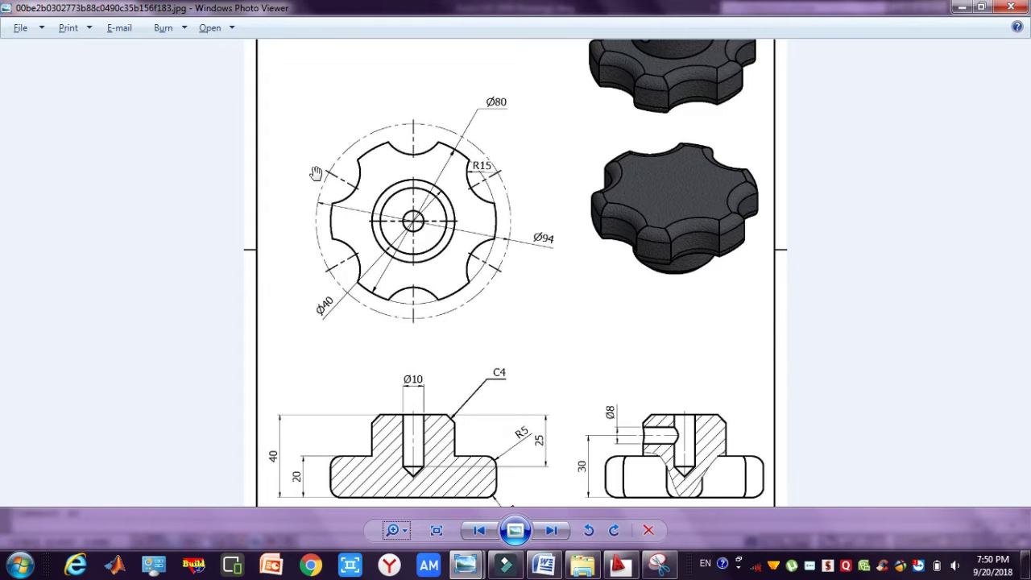
left_click(621, 565)
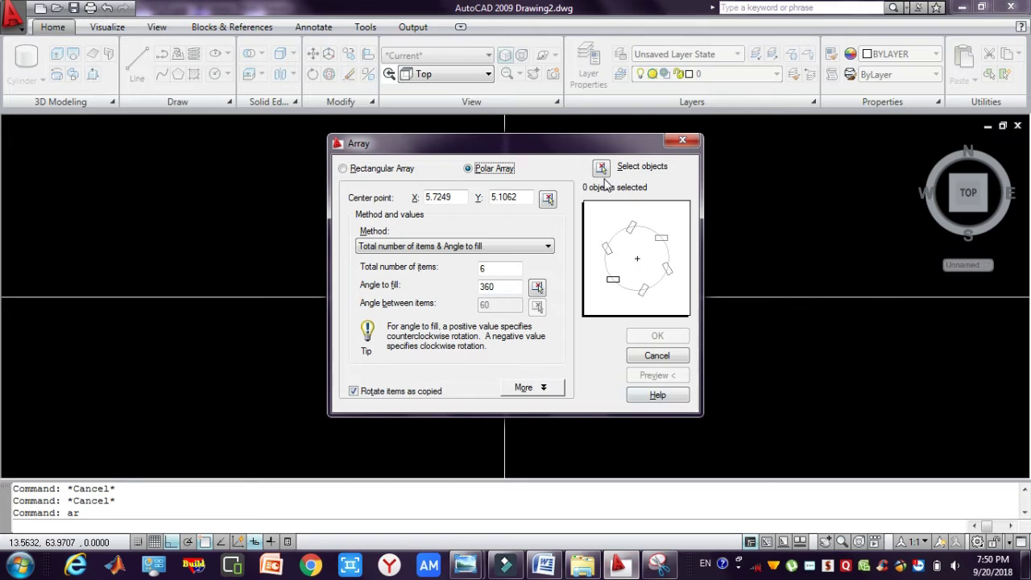
left_click(601, 167)
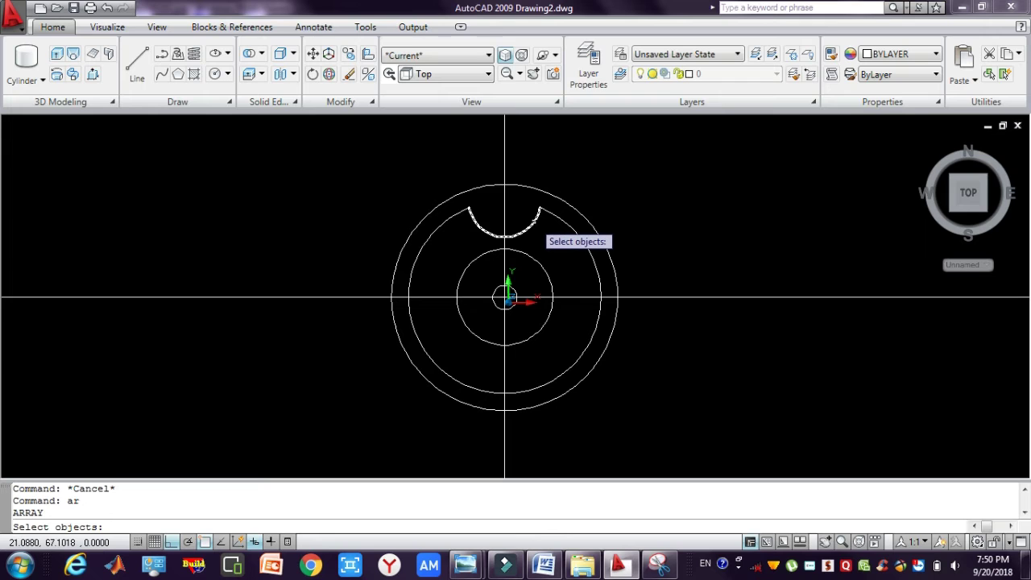
left_click(534, 219)
key("Return")
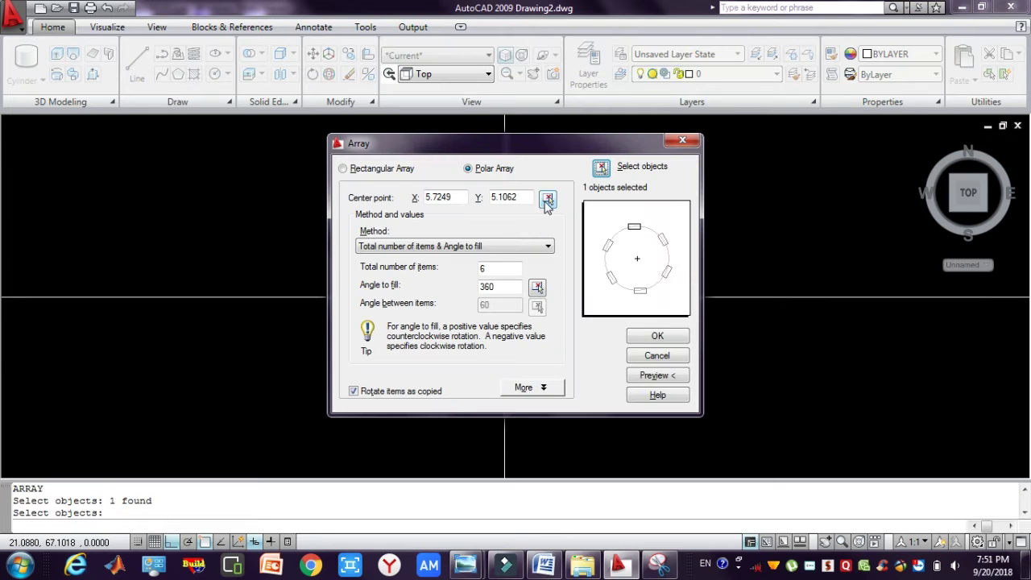
left_click(547, 201)
left_click(508, 300)
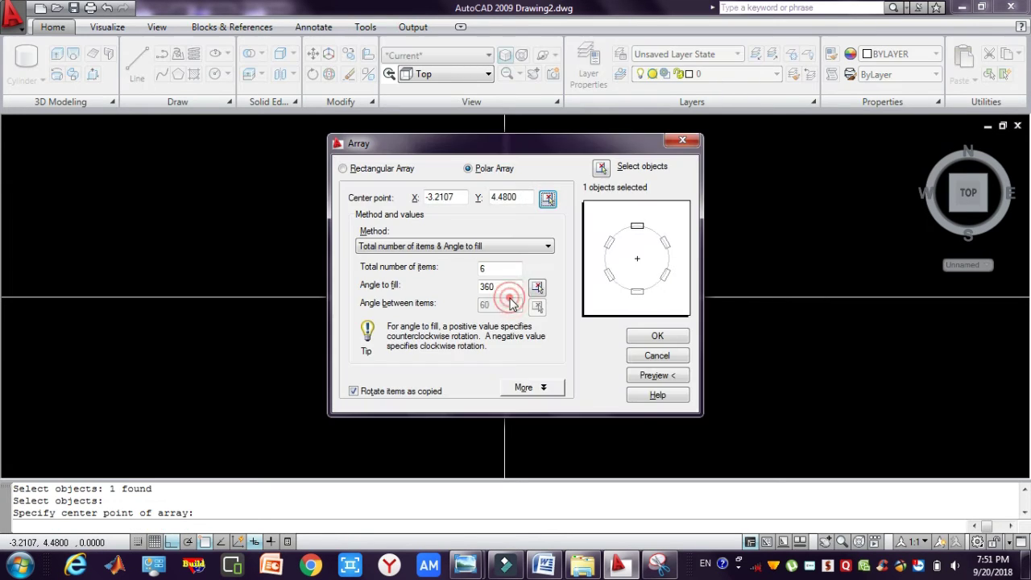
key("Return")
key("Escape")
key("Escape")
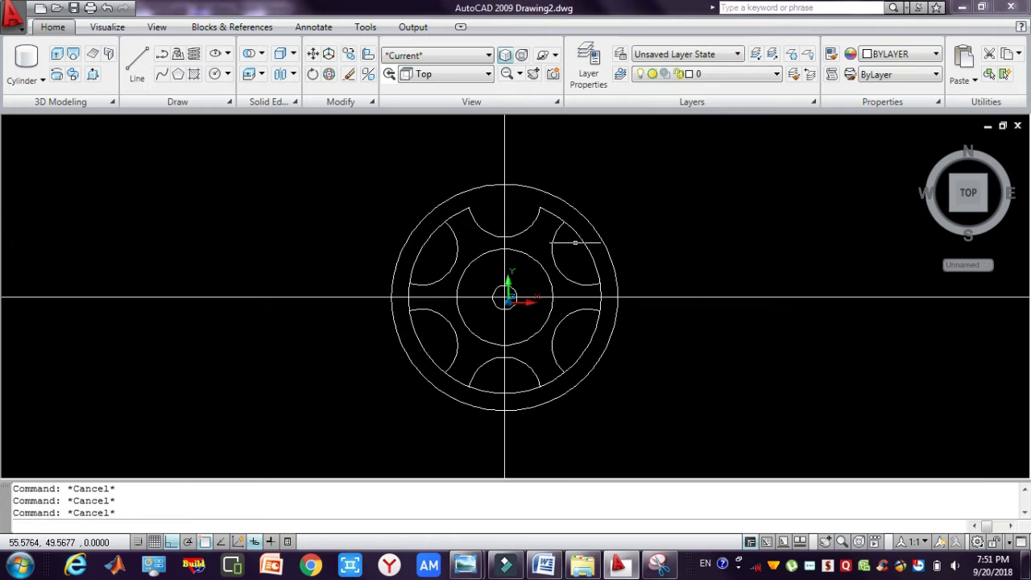
Trim the radius-80 circle between the ends of each of the five arrayed notch arcs, using those arcs as cutting edges.
left_click(568, 246)
left_click(550, 239)
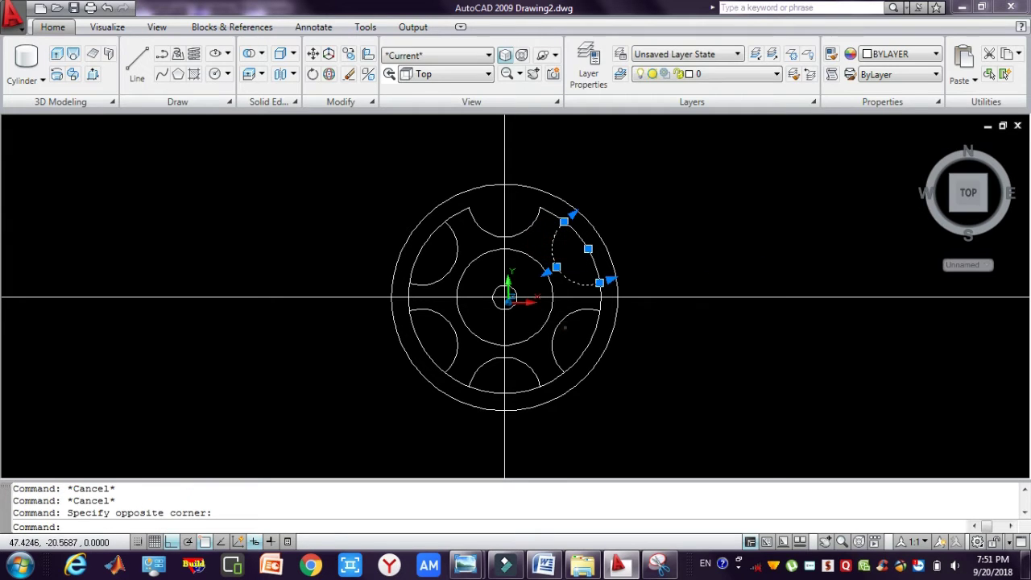
left_click(582, 316)
left_click(559, 311)
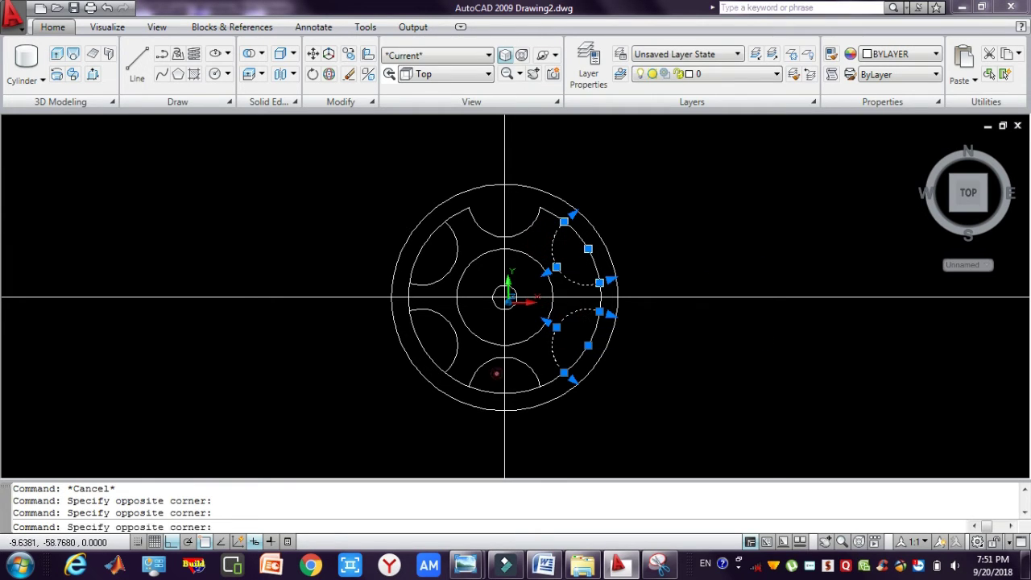
double_click(489, 371)
left_click(489, 372)
left_click(485, 367)
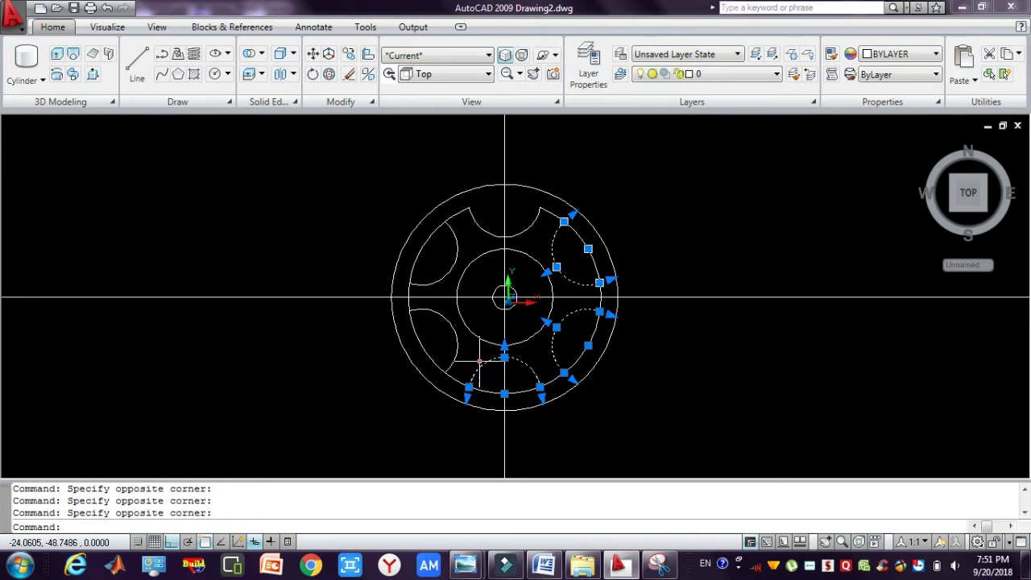
left_click(456, 351)
left_click(451, 344)
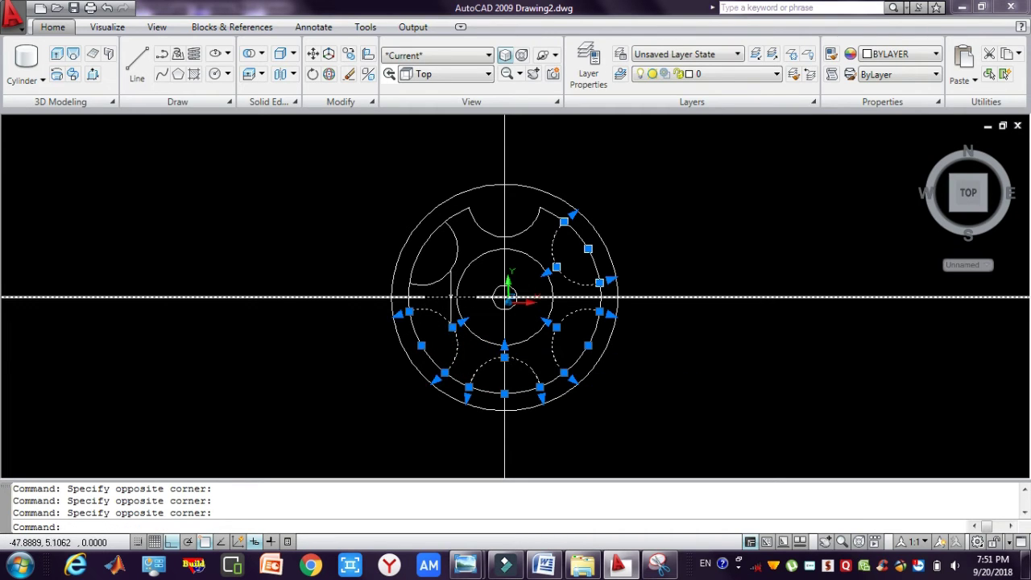
left_click(450, 293)
left_click(438, 272)
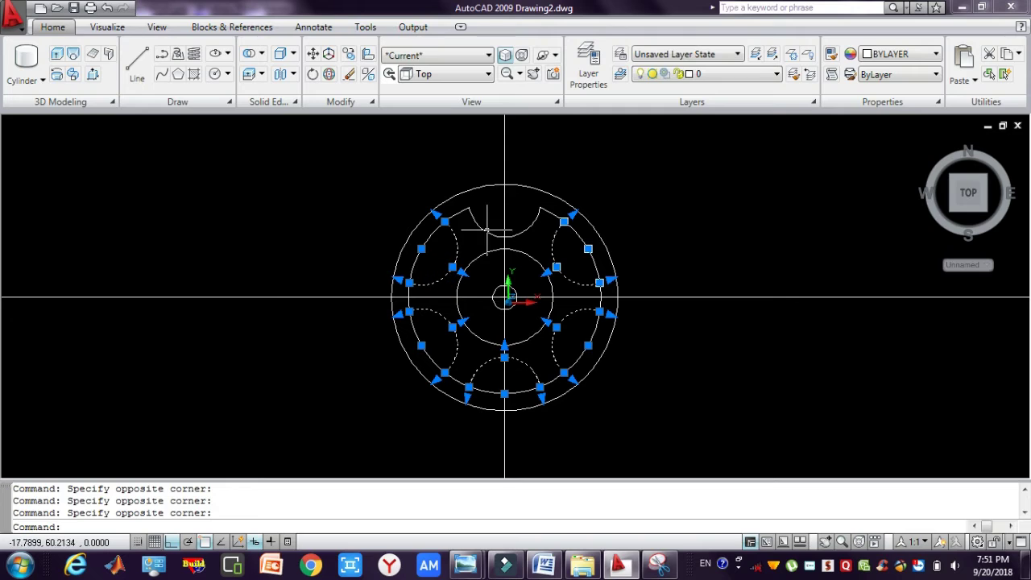
type("tr")
key("Return")
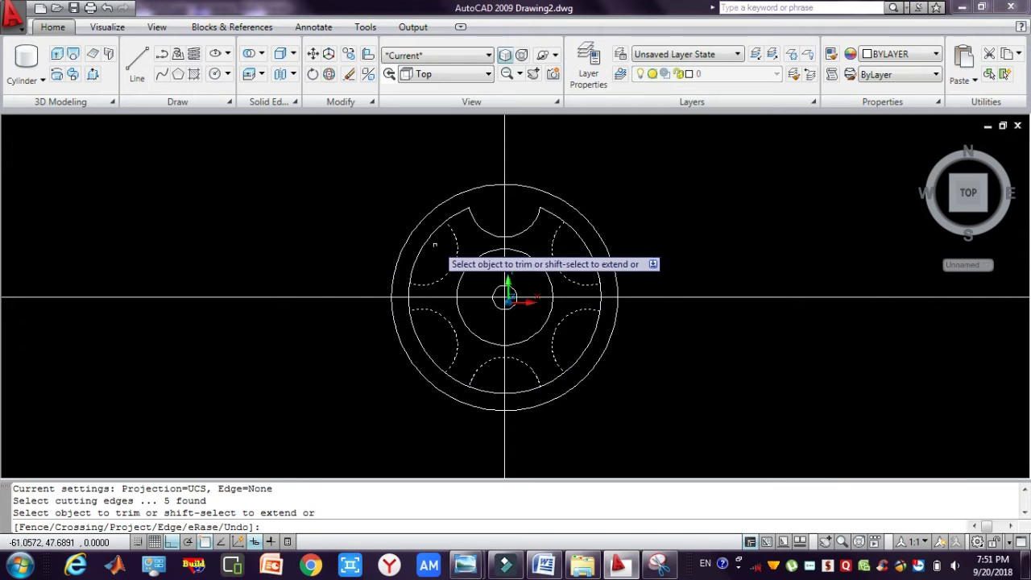
left_click(424, 244)
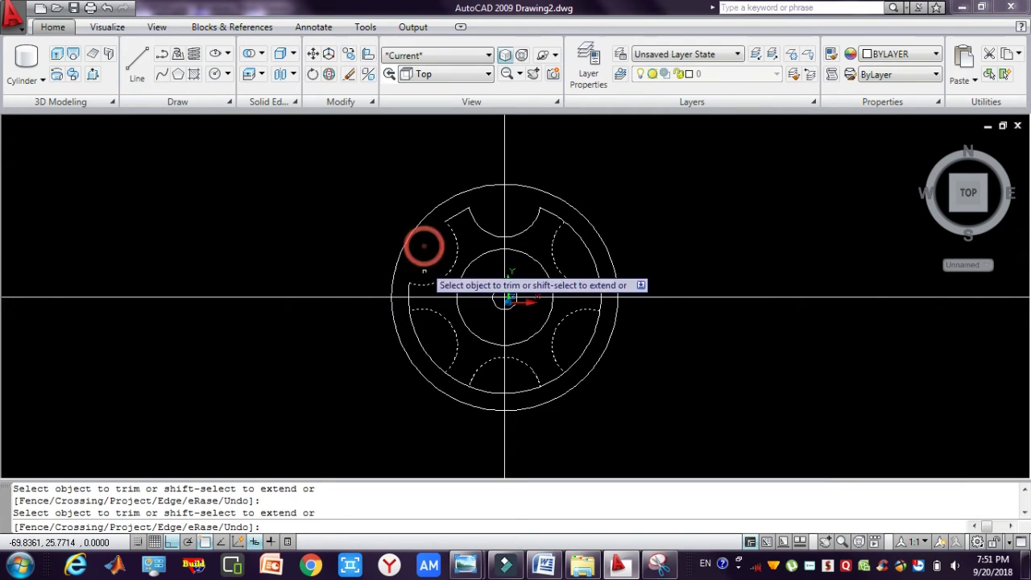
left_click(410, 325)
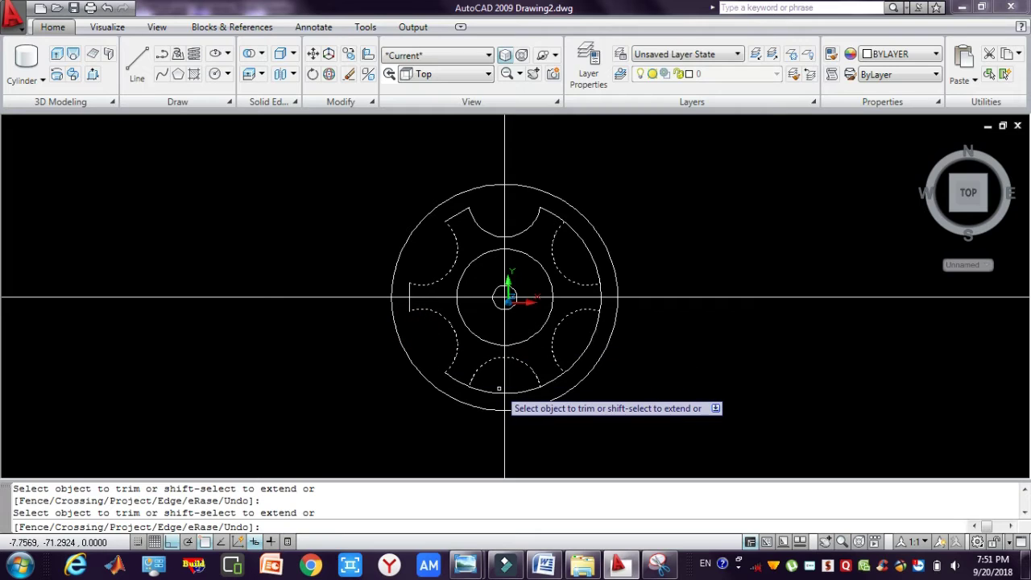
left_click(514, 393)
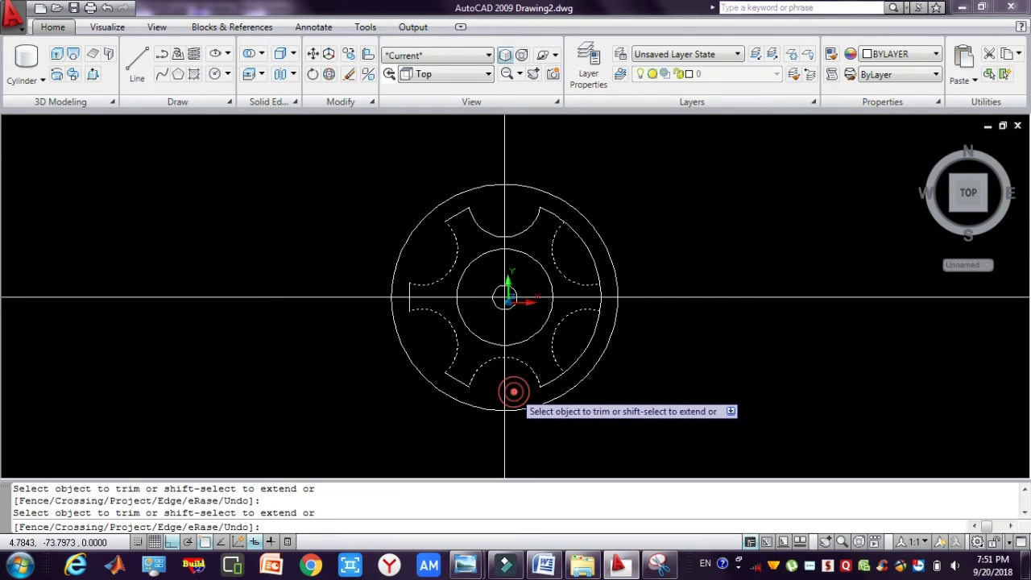
left_click(587, 338)
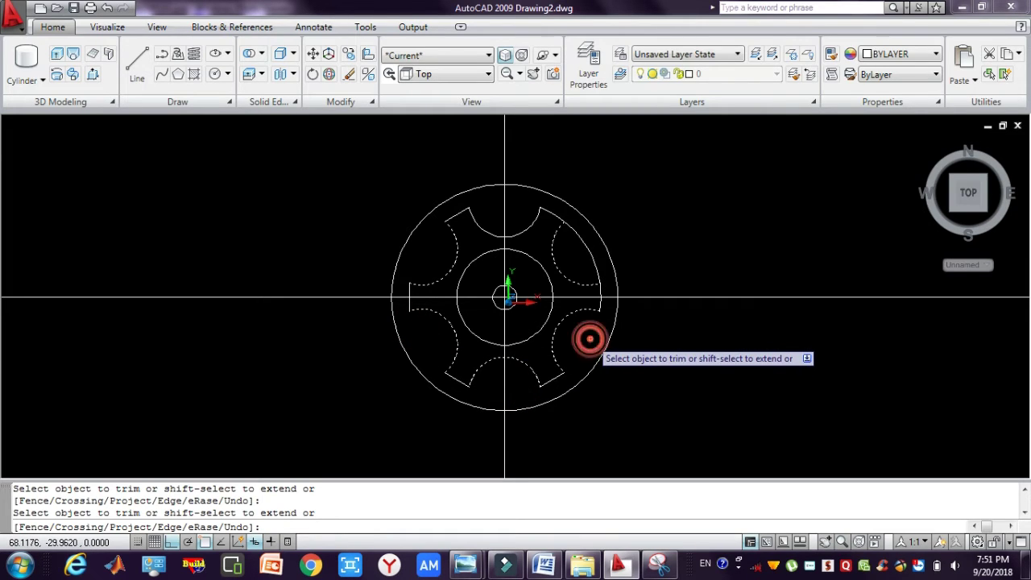
left_click(588, 251)
key("Escape")
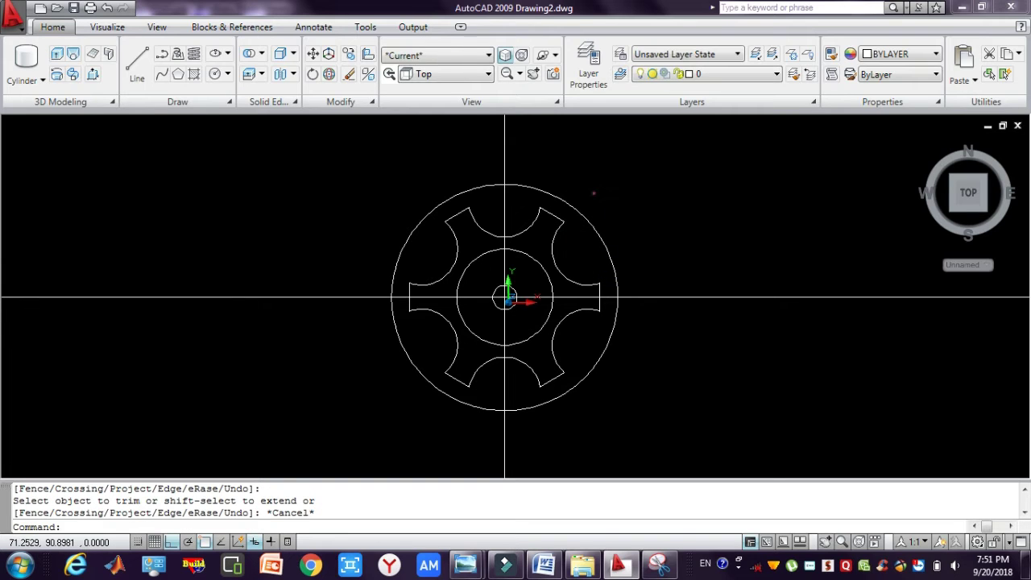
Erase the outermost circle around the scalloped outline.
left_click(593, 194)
left_click(581, 232)
key("Delete")
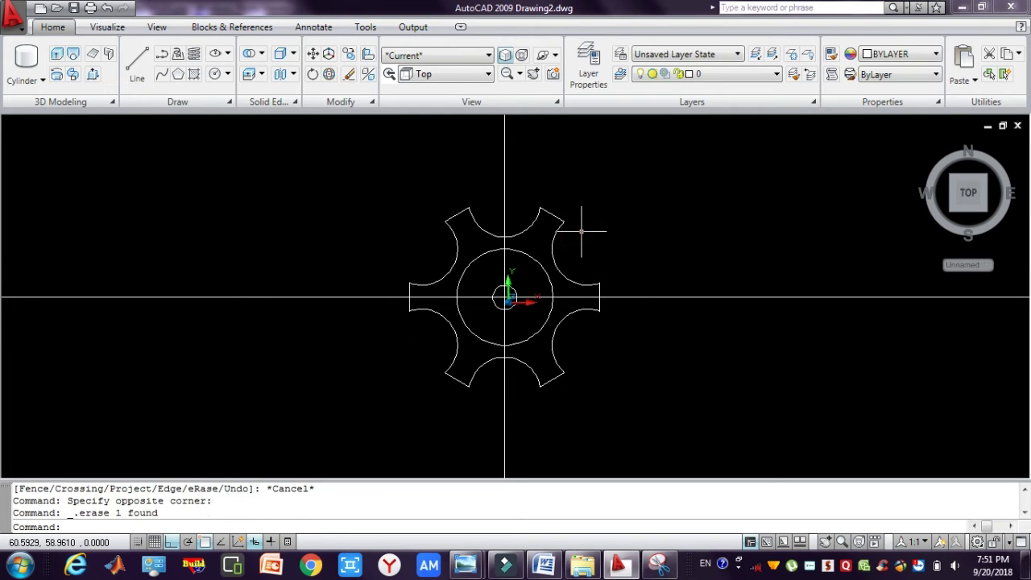
key("Escape")
Erase the horizontal and vertical construction lines through the centre of the knob.
left_click(690, 339)
left_click(671, 268)
key("Delete")
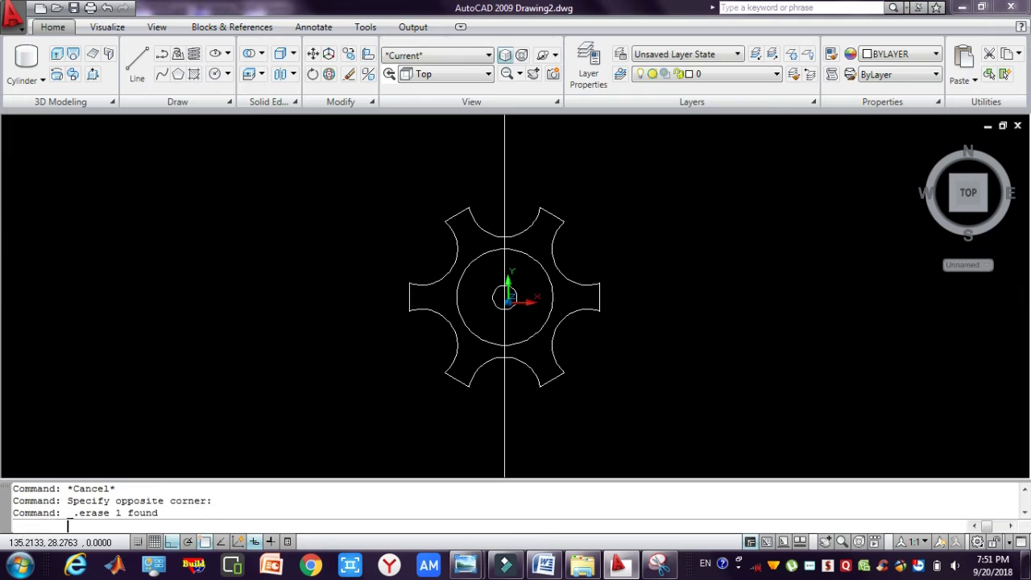
left_click(577, 188)
left_click(464, 149)
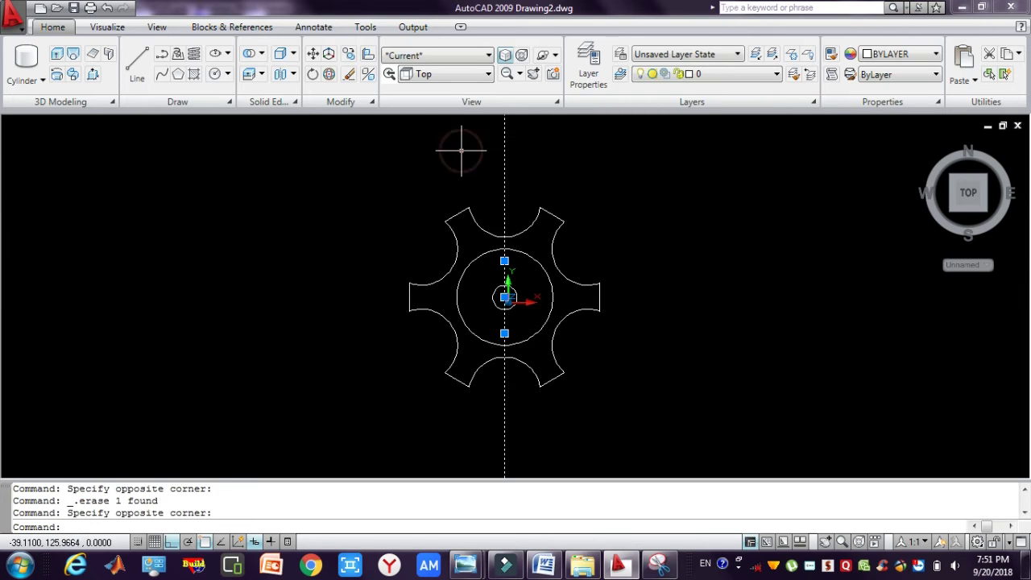
key("Delete")
key("Escape")
key("Escape")
key("Escape")
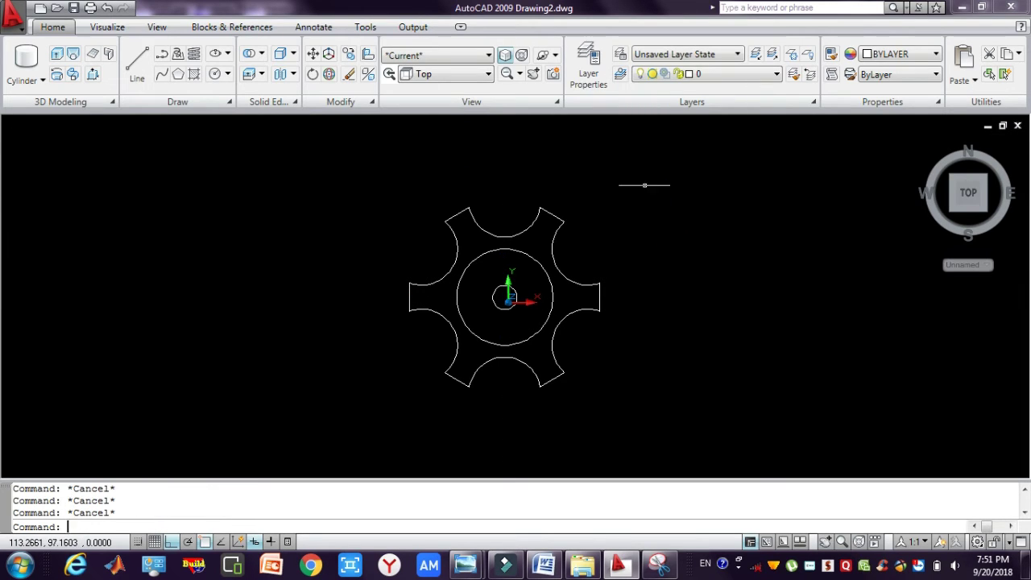
Set the AutoCAD view to Southeast Isometric and check the section view's height dimensions in the Windows Photo Viewer image.
left_click(475, 74)
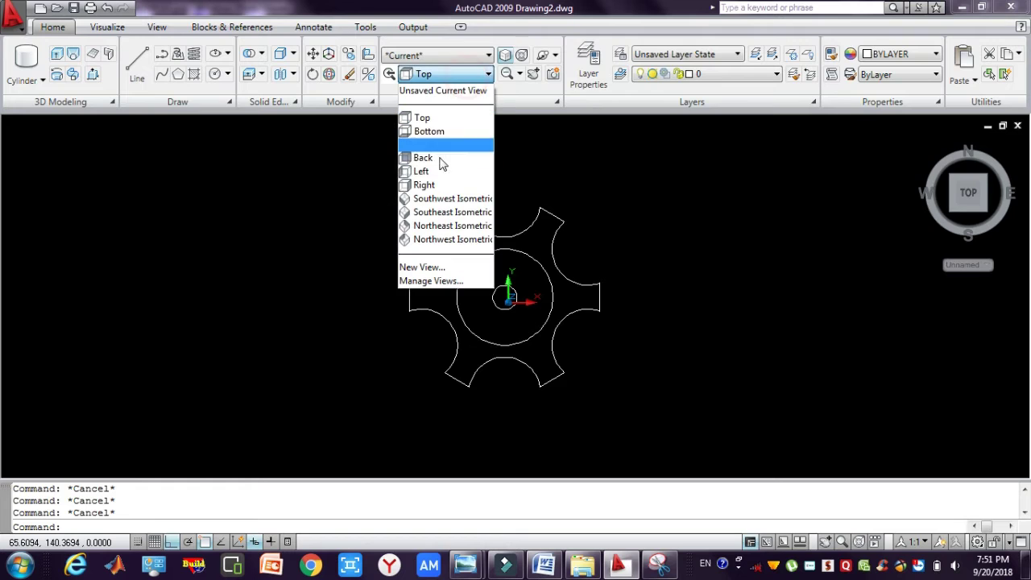
left_click(442, 213)
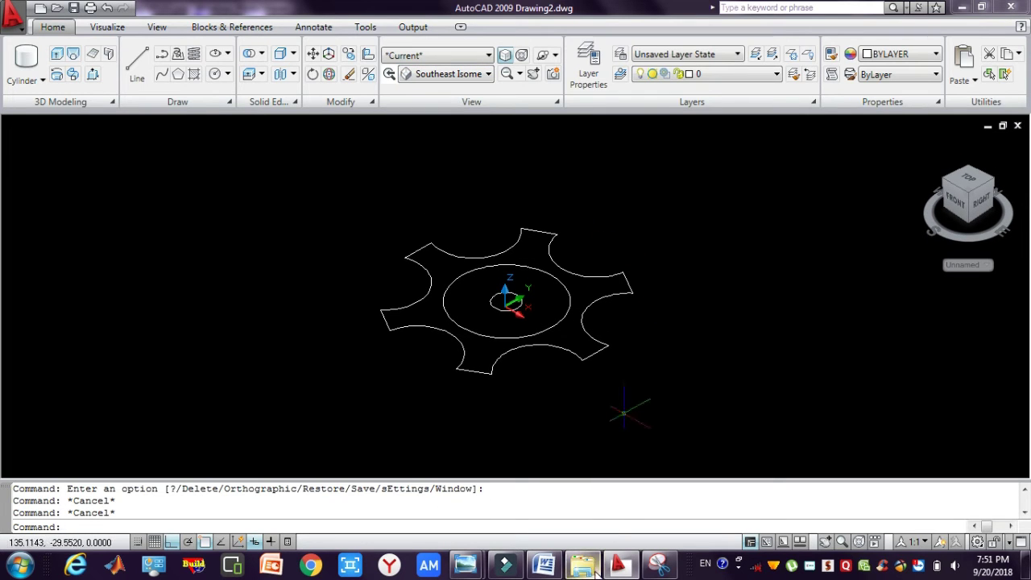
mouse_move(516, 570)
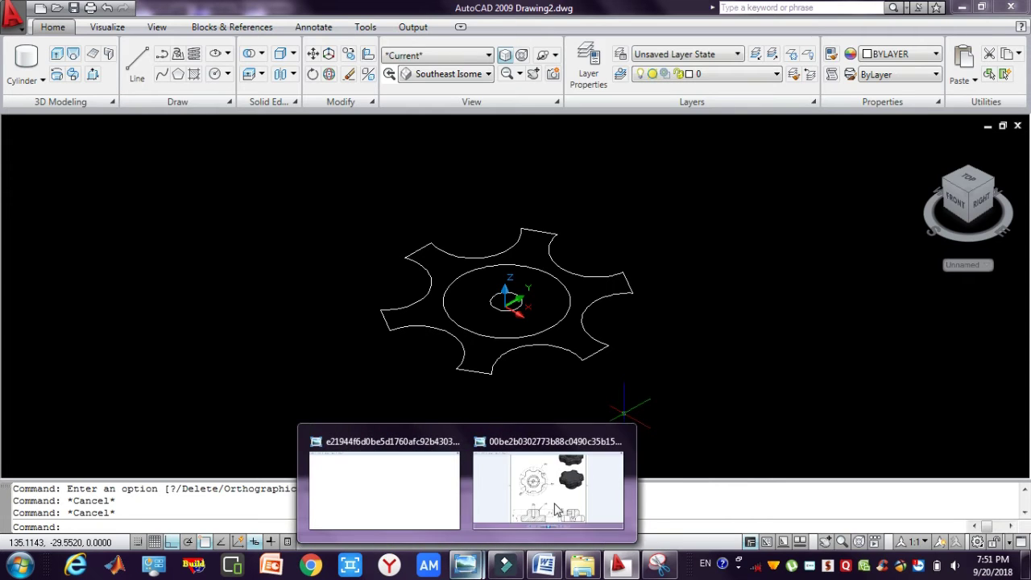
left_click(557, 503)
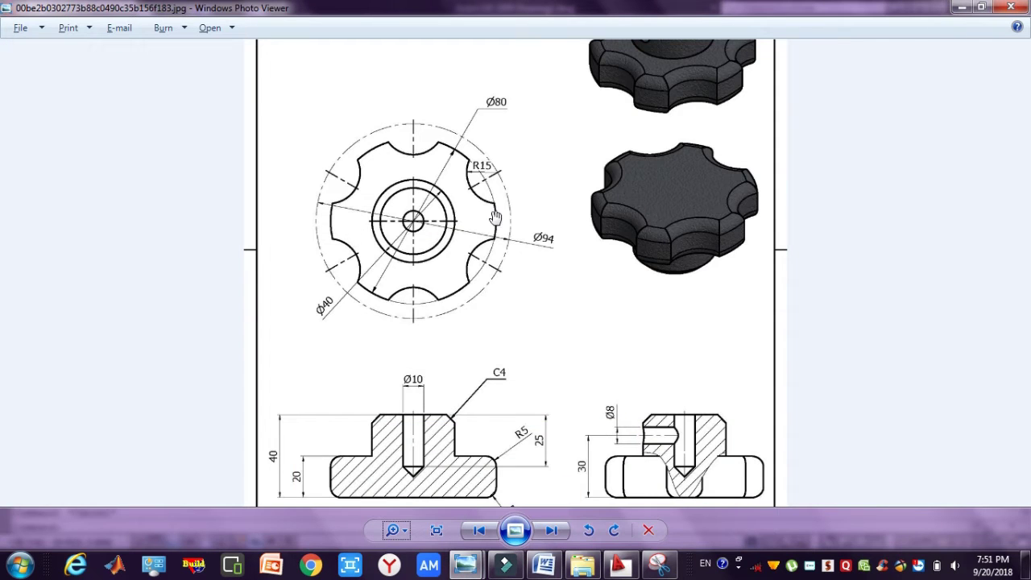
left_click_drag(472, 364, 469, 233)
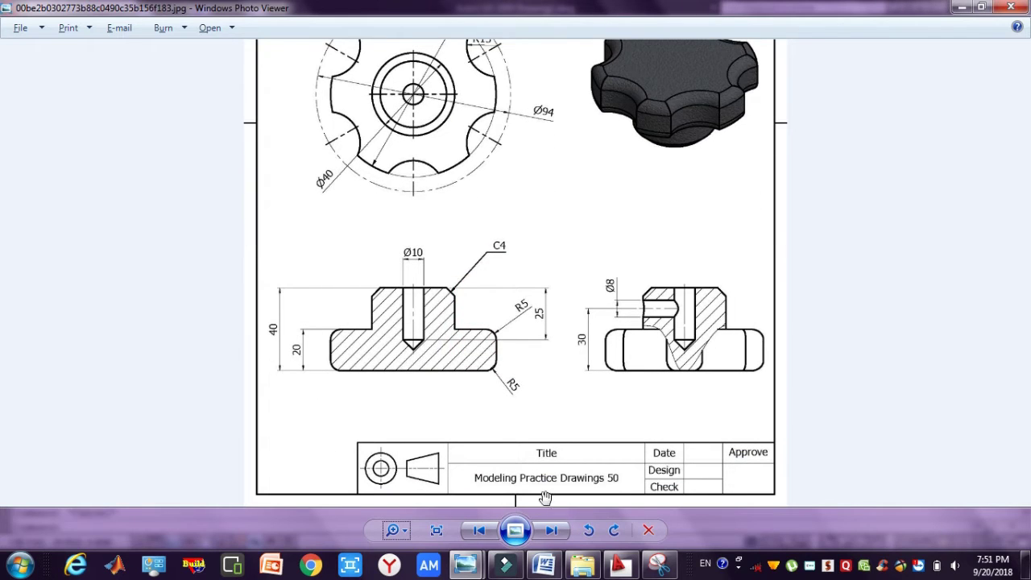
left_click(621, 566)
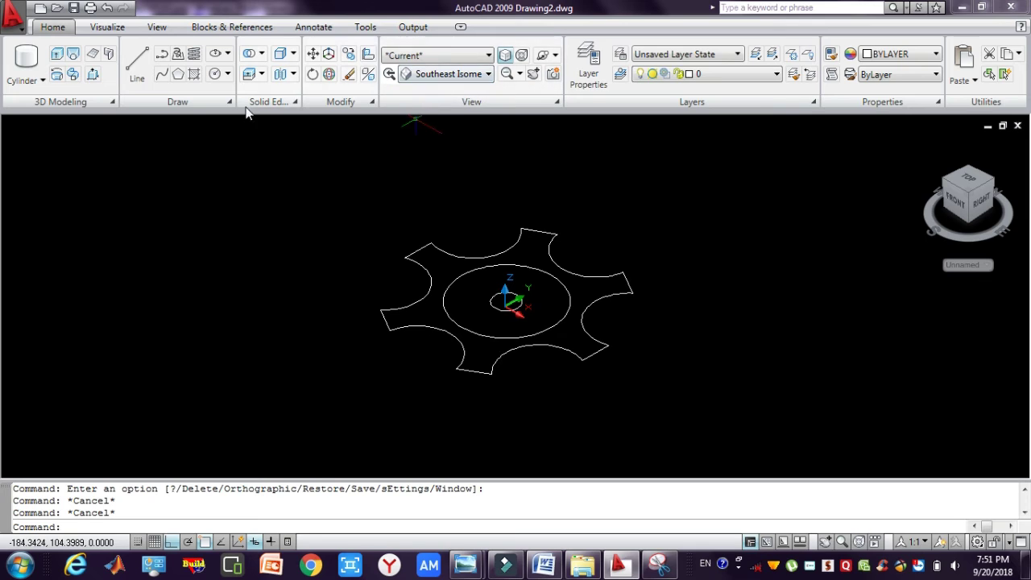
Create polyline boundaries in AutoCAD with island detection by picking a point between the scalloped outline and the large inner circle.
key("Escape")
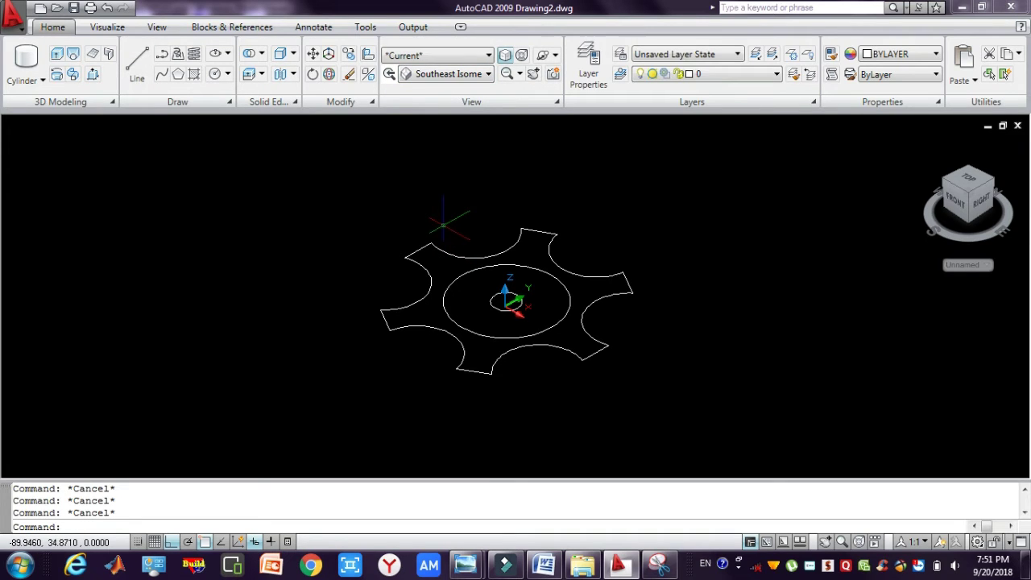
type("bo")
key("Return")
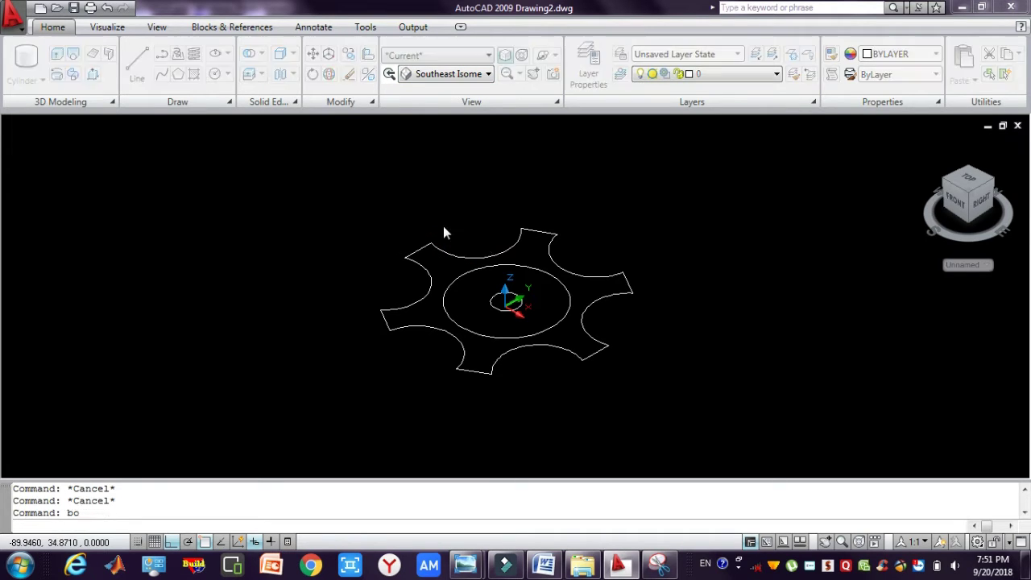
left_click(265, 125)
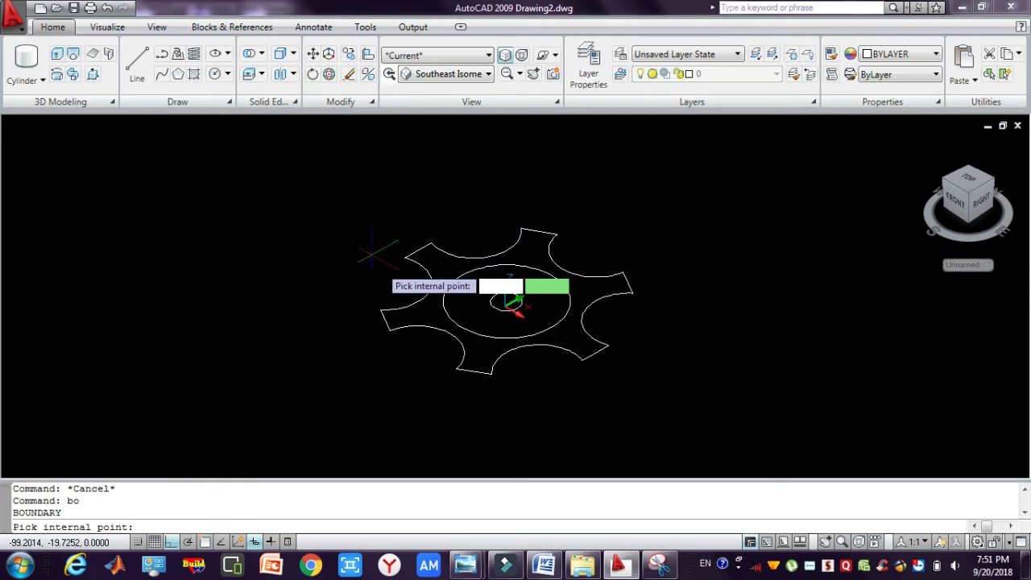
left_click(428, 309)
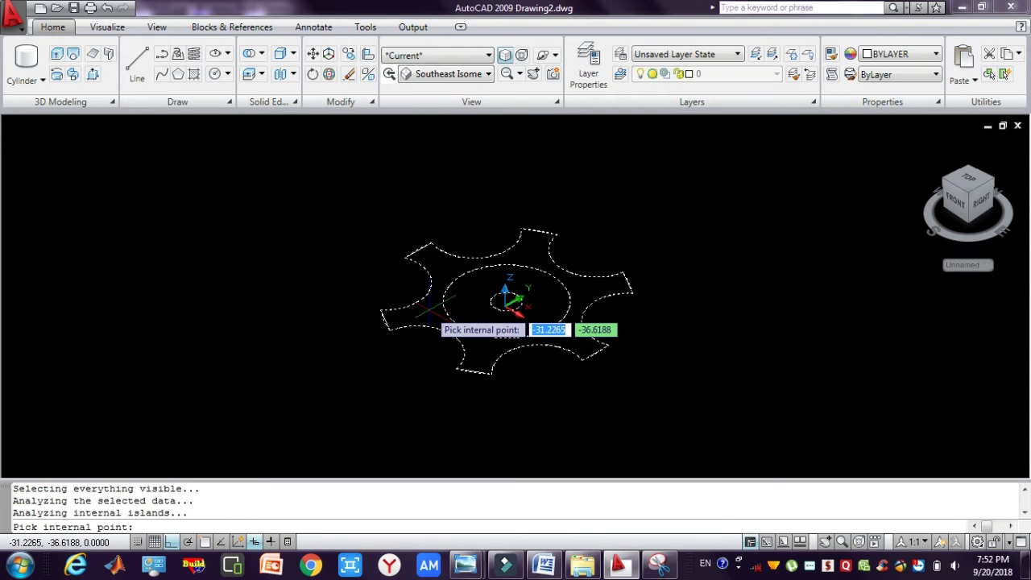
key("Return")
key("Return")
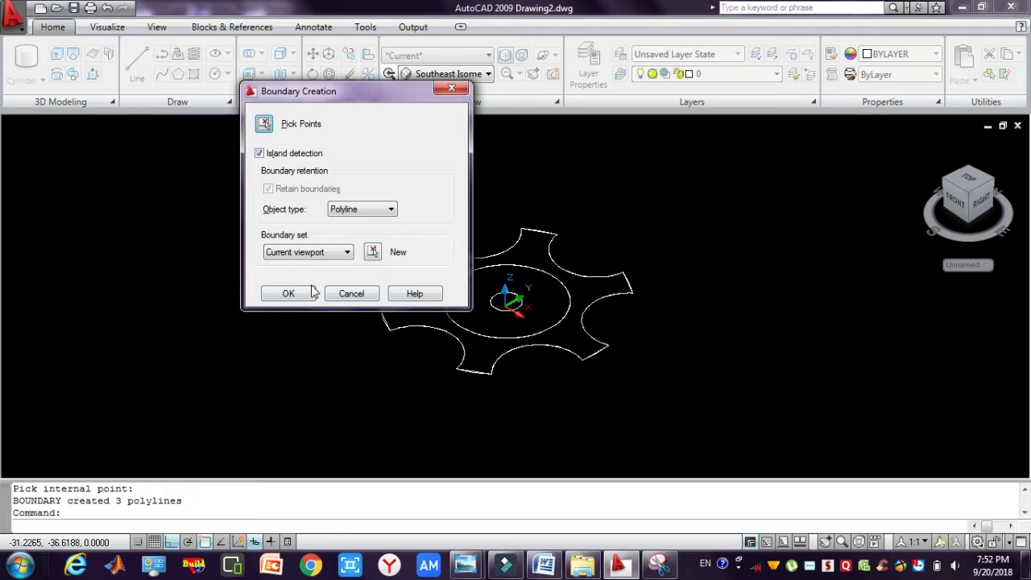
left_click(287, 293)
key("Escape")
key("Escape")
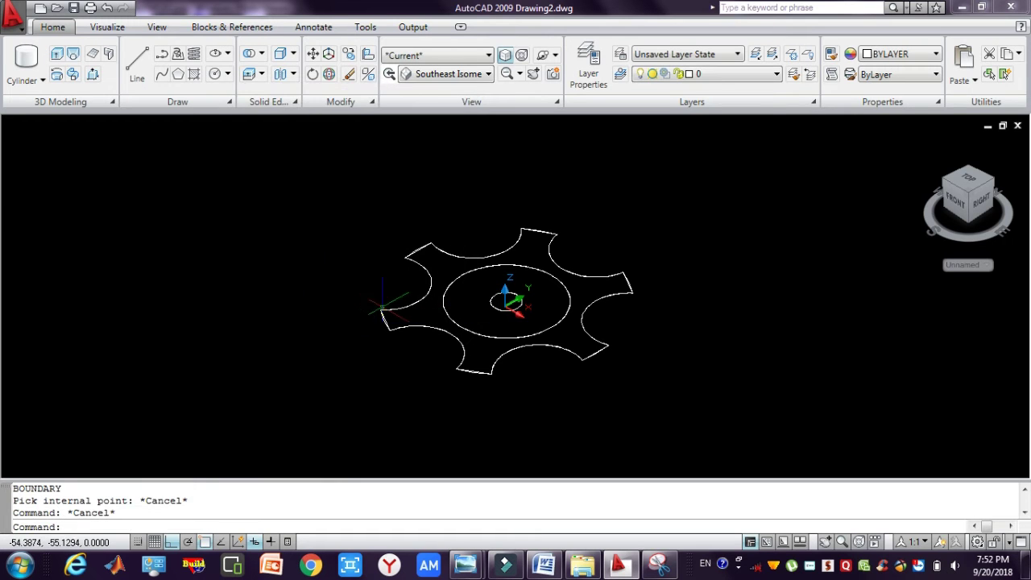
key("Escape")
key("Escape")
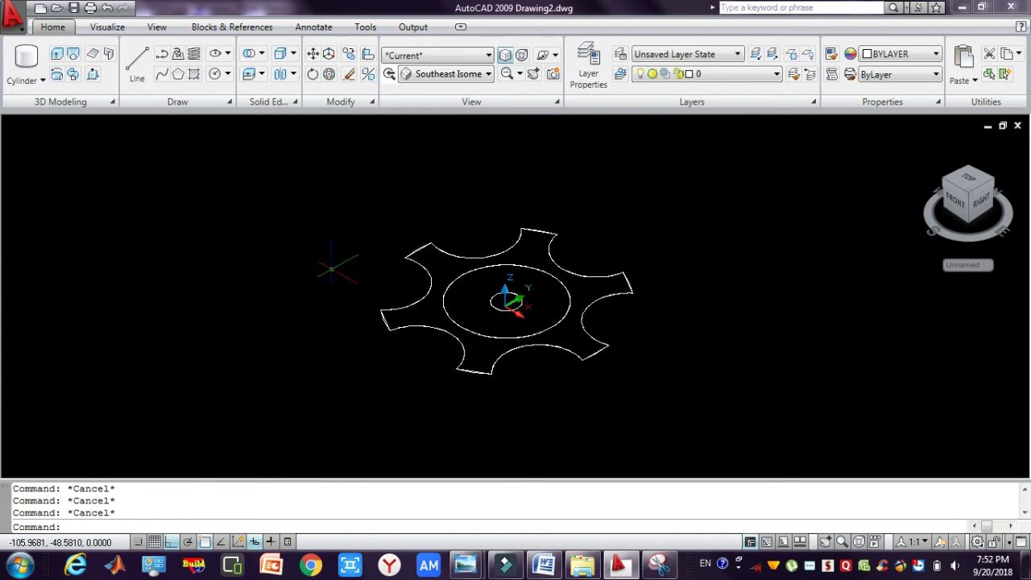
left_click(94, 76)
key("Escape")
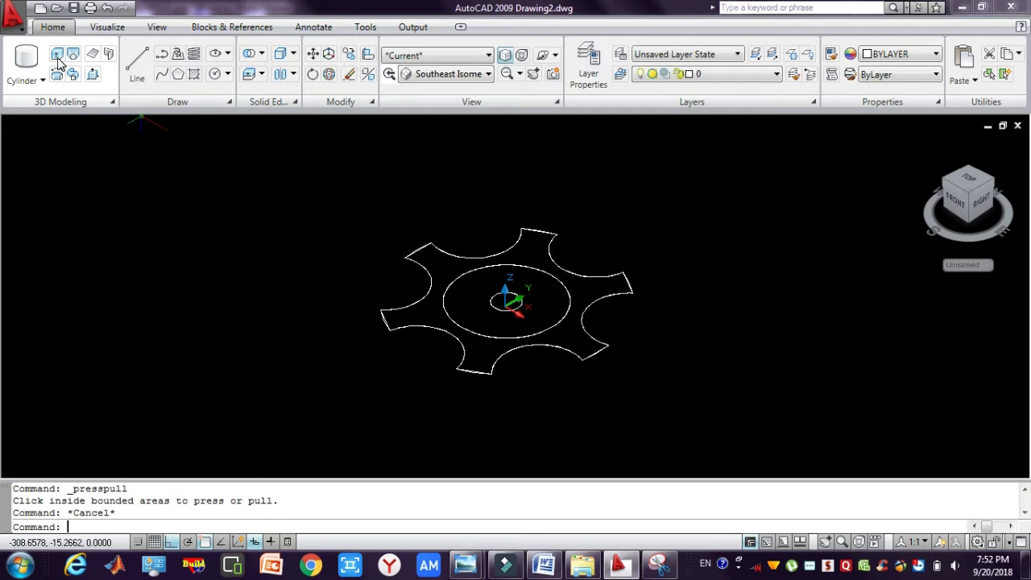
left_click(57, 56)
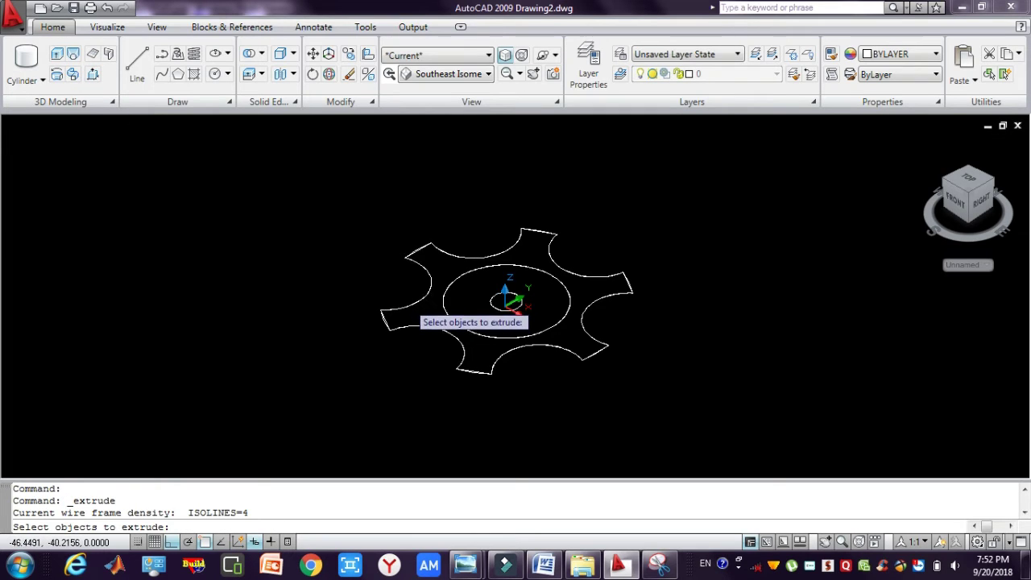
left_click(406, 302)
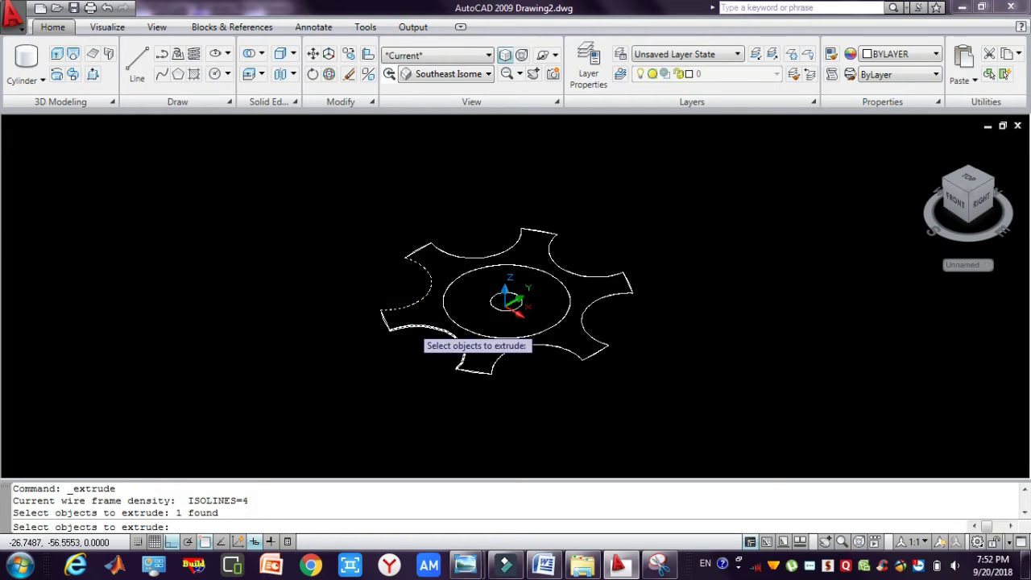
left_click(411, 327)
key("Escape")
key("Escape")
key("Escape")
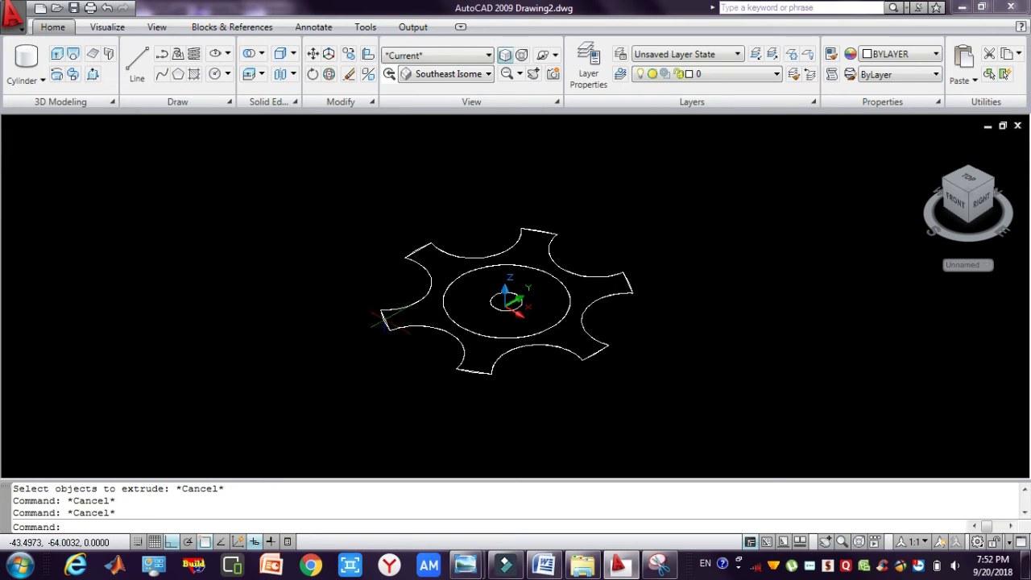
Erase the leftover short arc lying over the closed boundary at the leftmost tip of the scalloped outline.
left_click(385, 318)
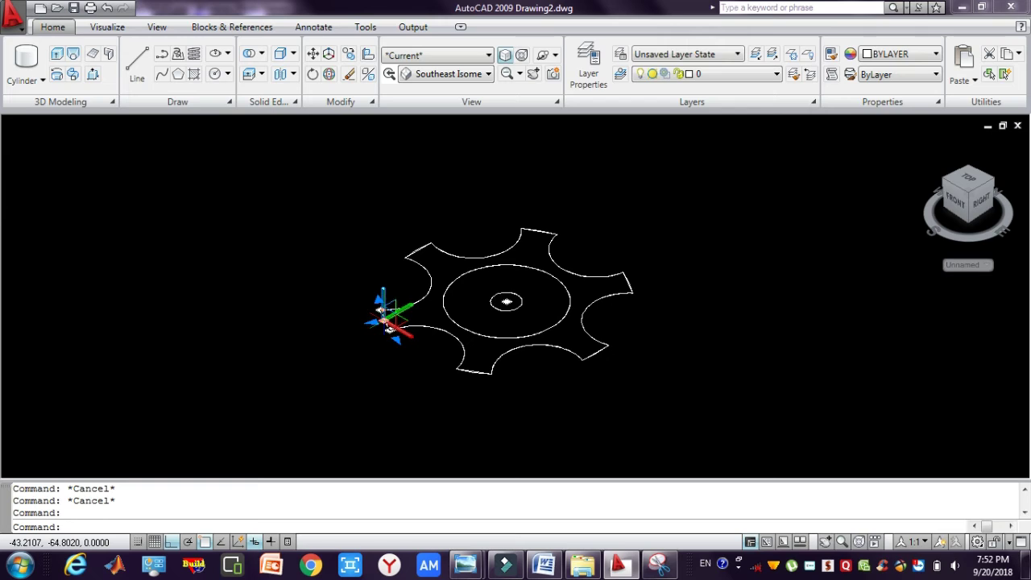
key("Delete")
key("Escape")
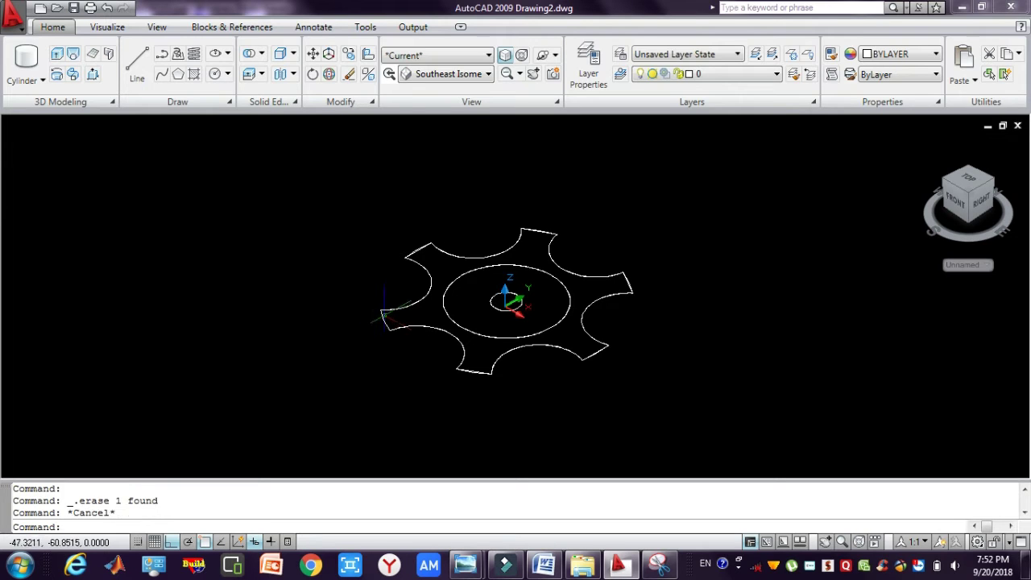
Extrude the closed scalloped outline to a height of 40.
left_click(63, 58)
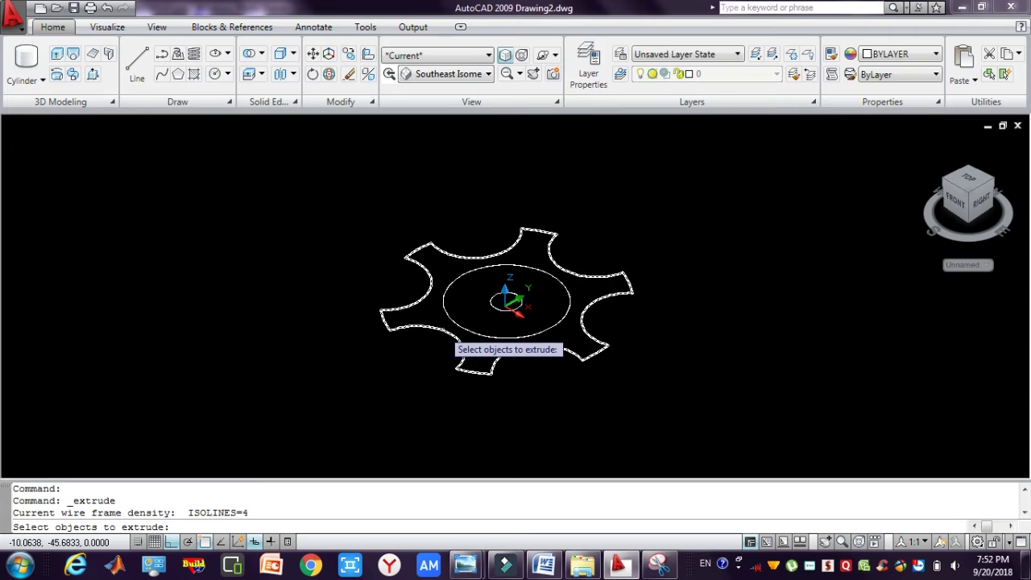
left_click(443, 330)
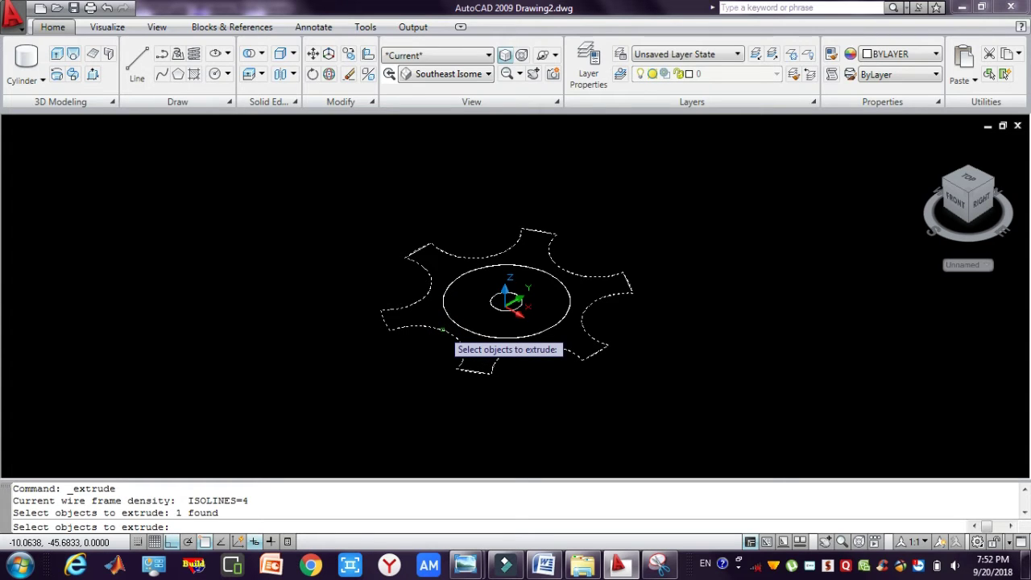
key("Return")
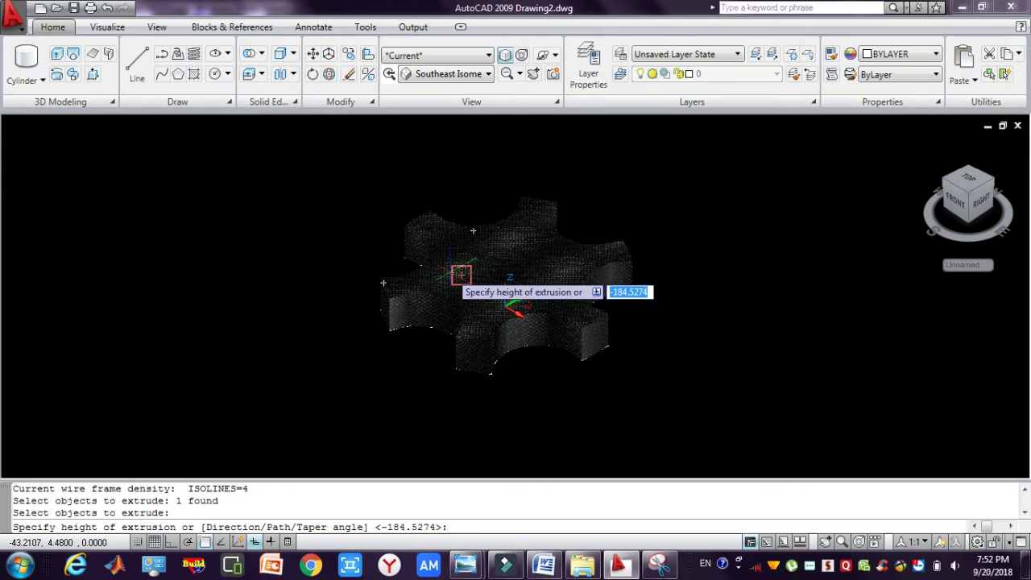
type("20")
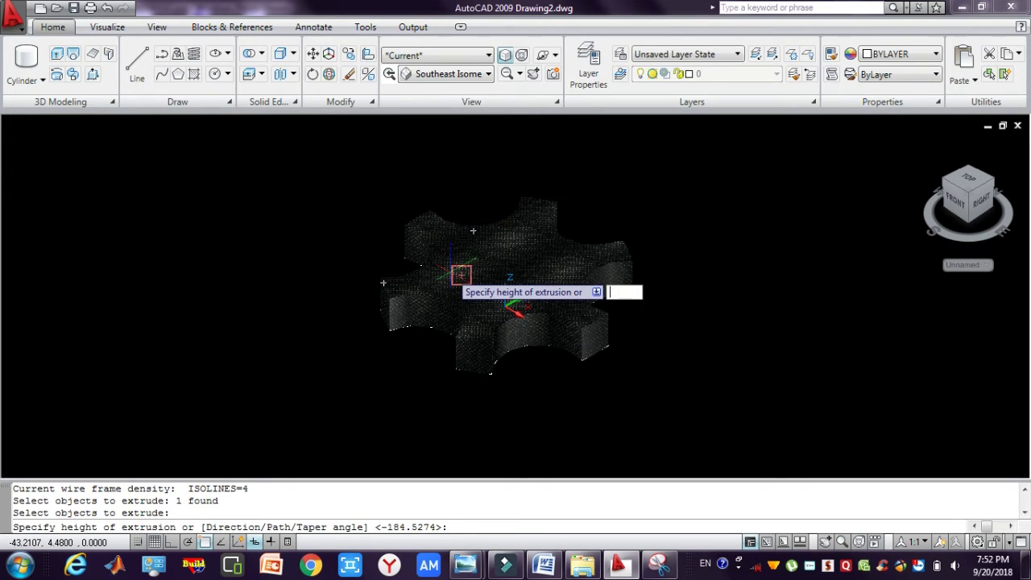
type("0")
key("Return")
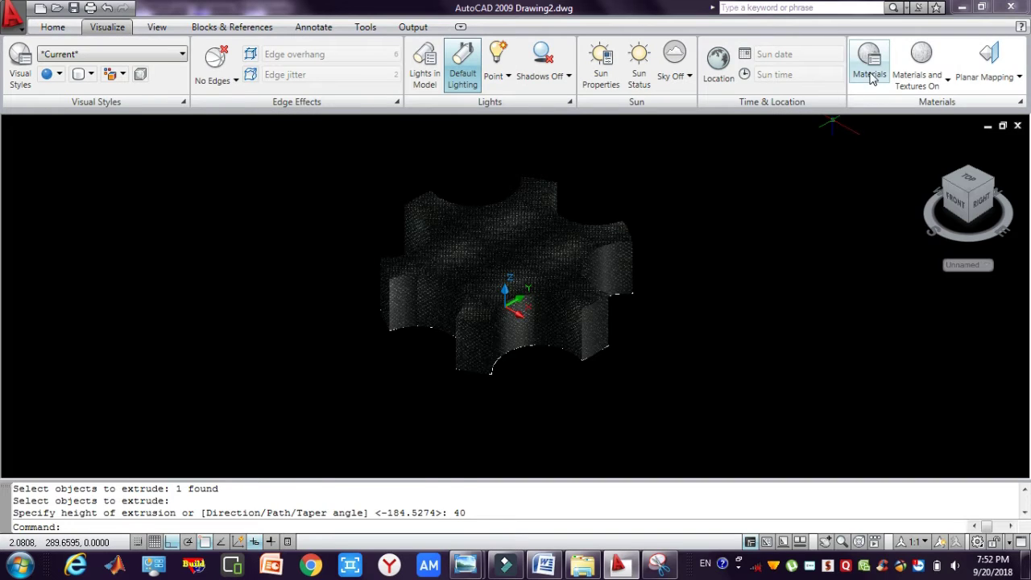
Remove the diffuse texture map from the Global material and close the material settings.
left_click(870, 75)
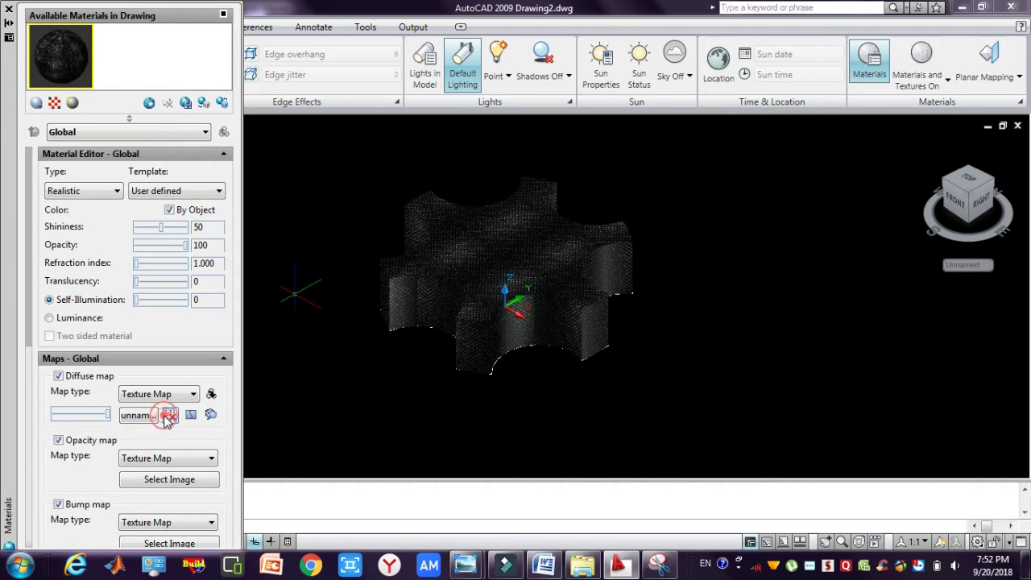
left_click(169, 415)
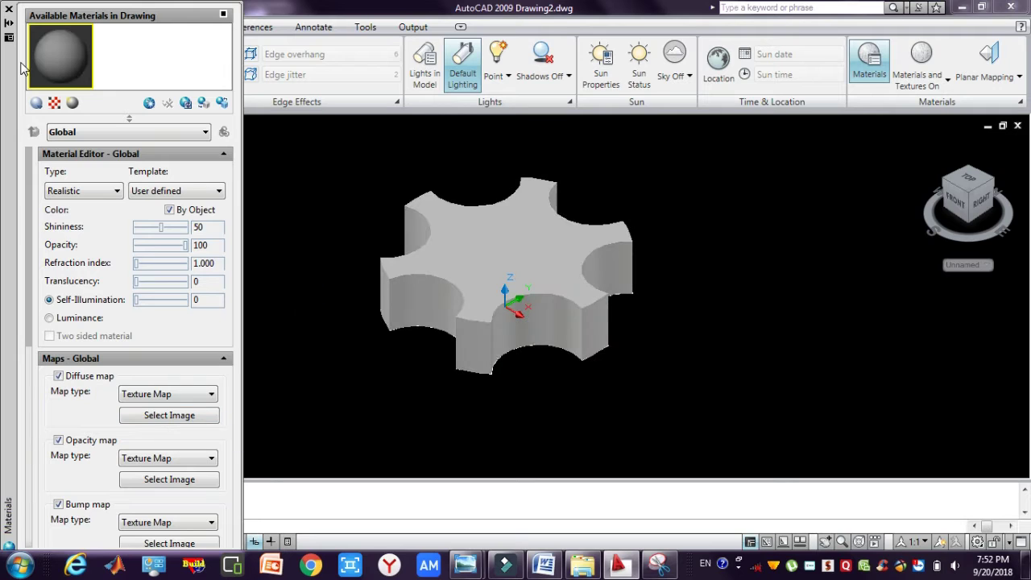
left_click(8, 10)
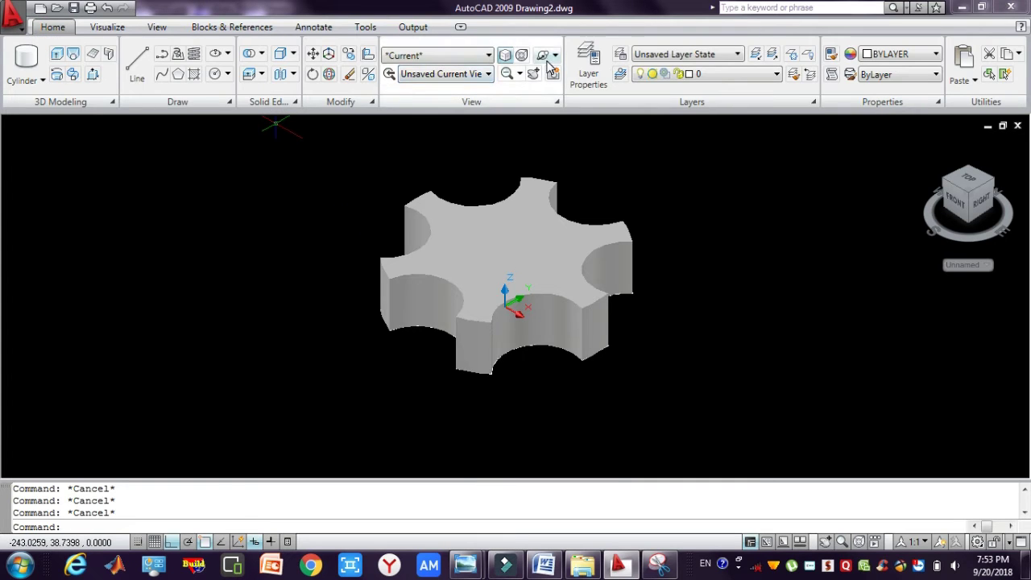
Press/pull the ring between the two inner circles 40 downward from the knob's underside to form the hub with its hole.
left_click_drag(539, 272, 527, 247)
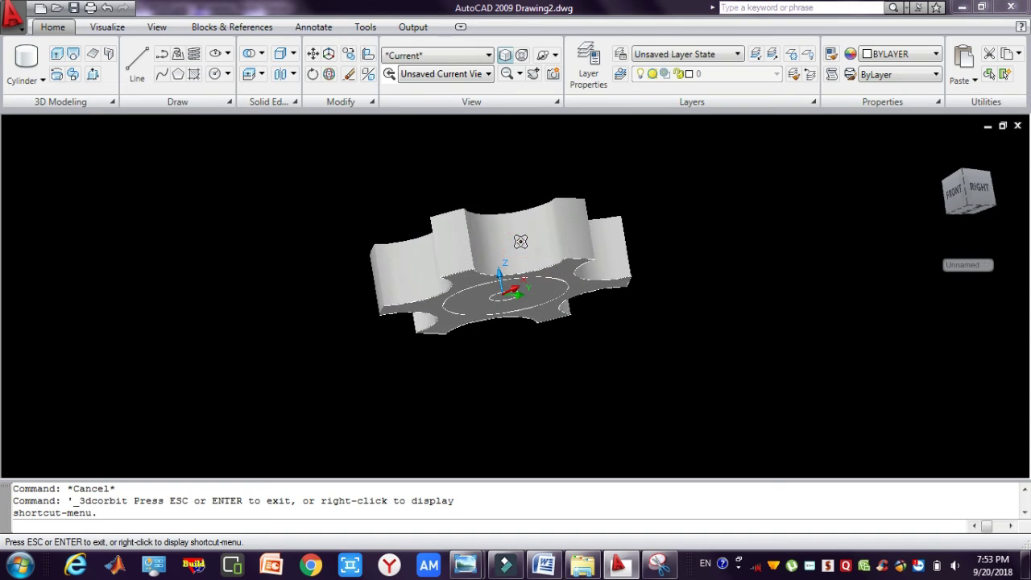
key("Escape")
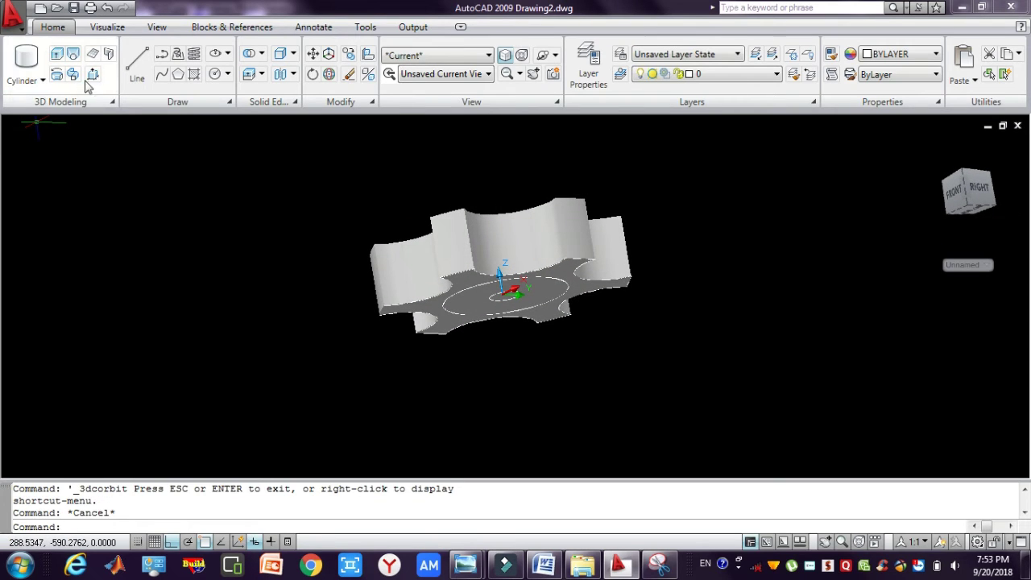
left_click(92, 75)
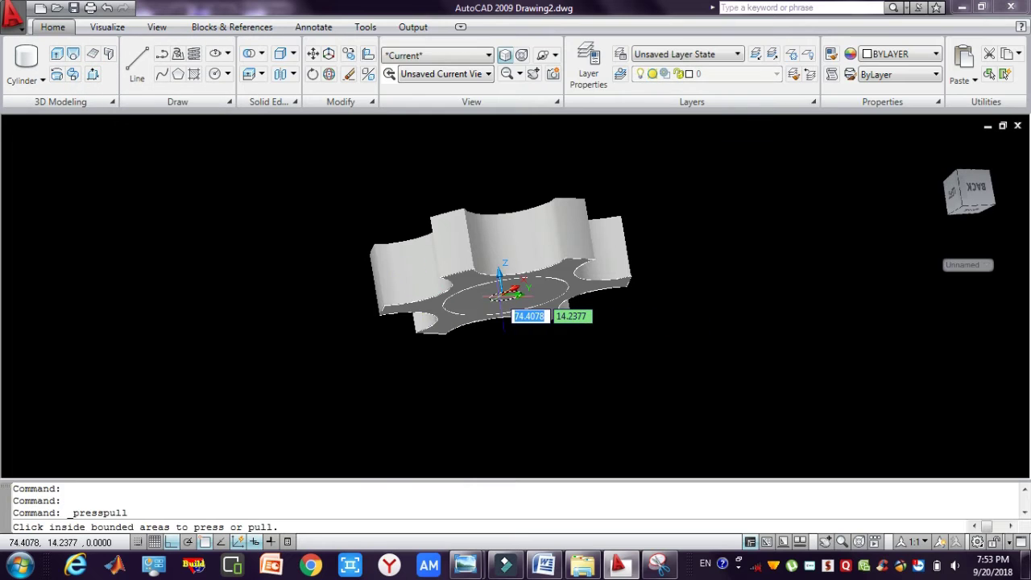
left_click(539, 319)
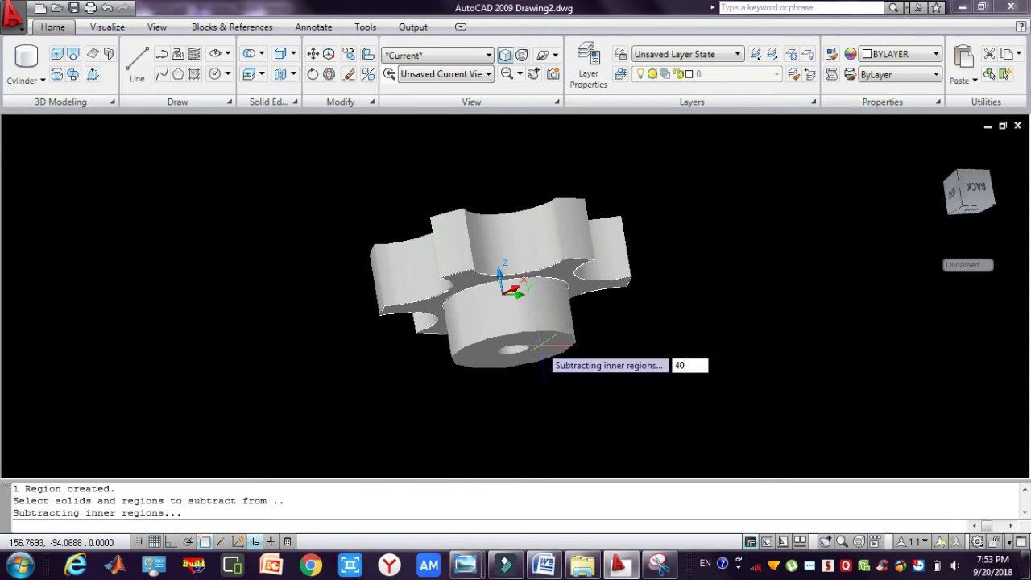
key("Return")
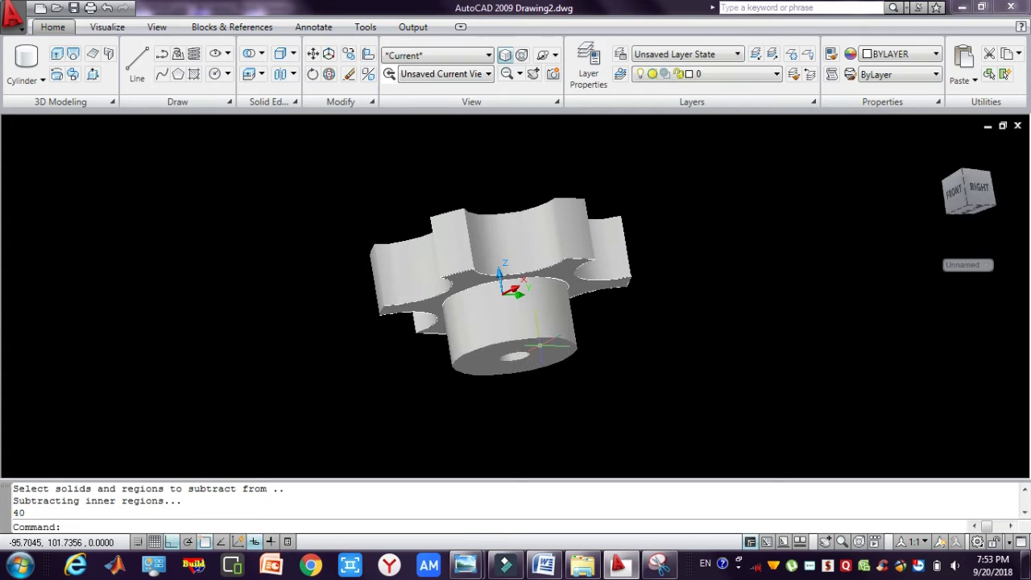
key("Escape")
key("Escape")
key("Escape")
left_click(621, 217)
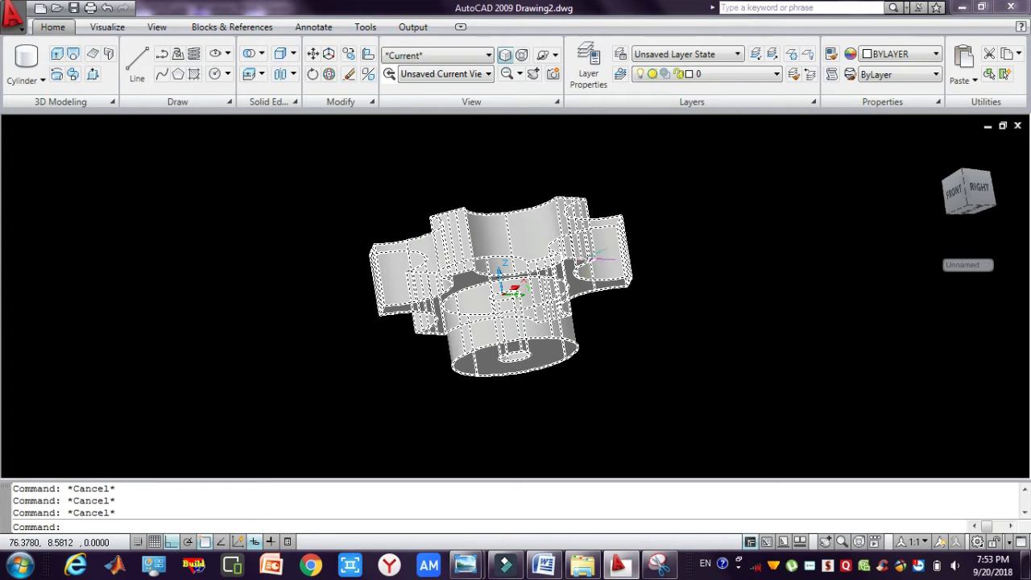
Orbit the knob to examine its scalloped head and hub from above and below, and restore the Southeast Isometric view.
left_click(543, 54)
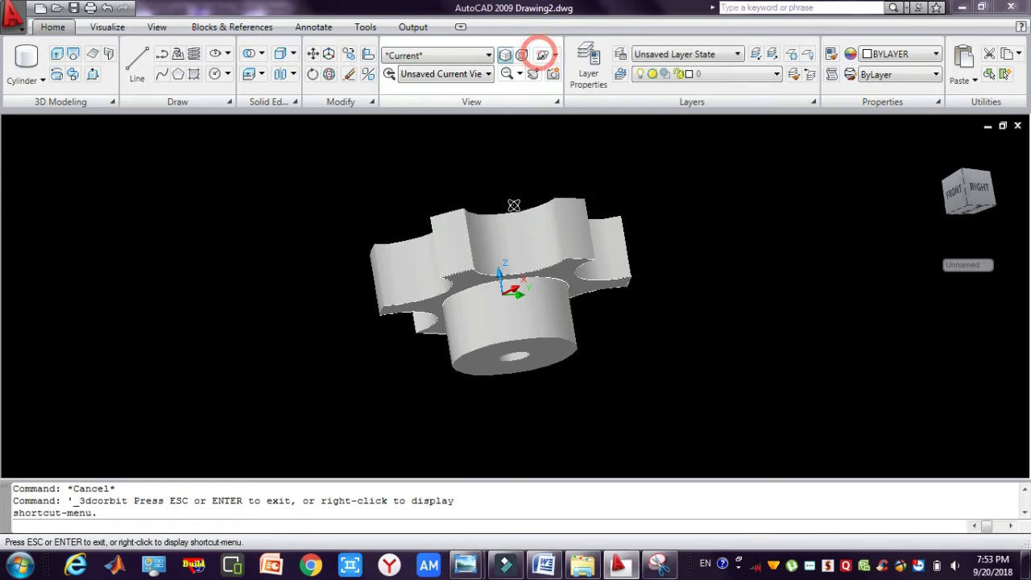
left_click_drag(509, 264, 521, 290)
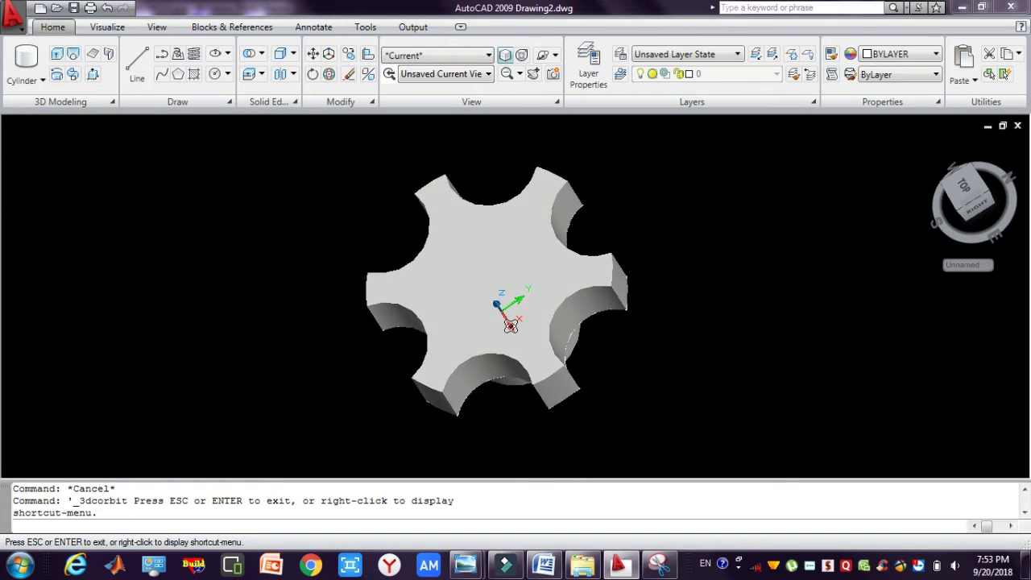
key("Escape")
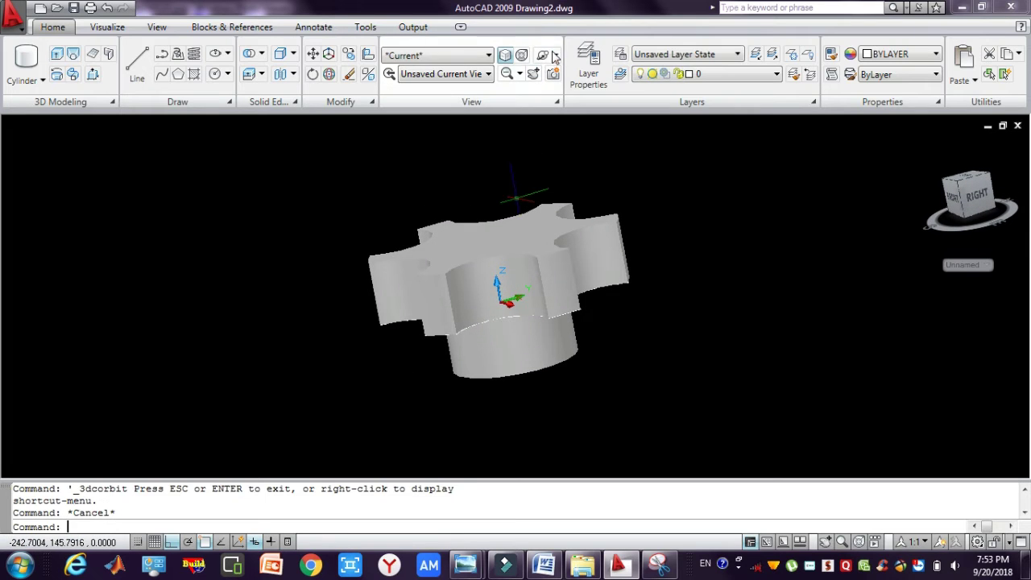
left_click(555, 54)
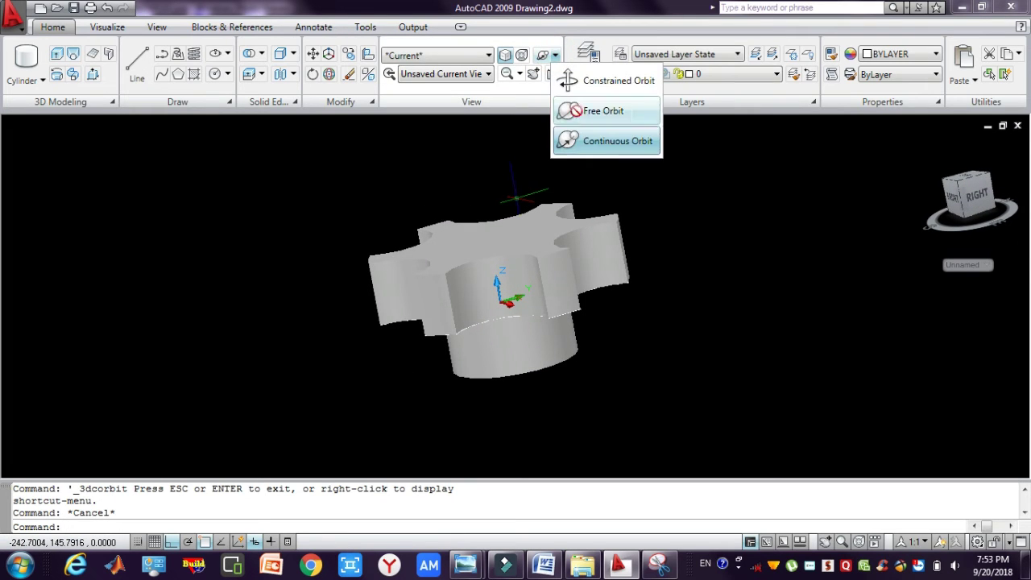
left_click(605, 108)
left_click_drag(529, 391, 524, 294)
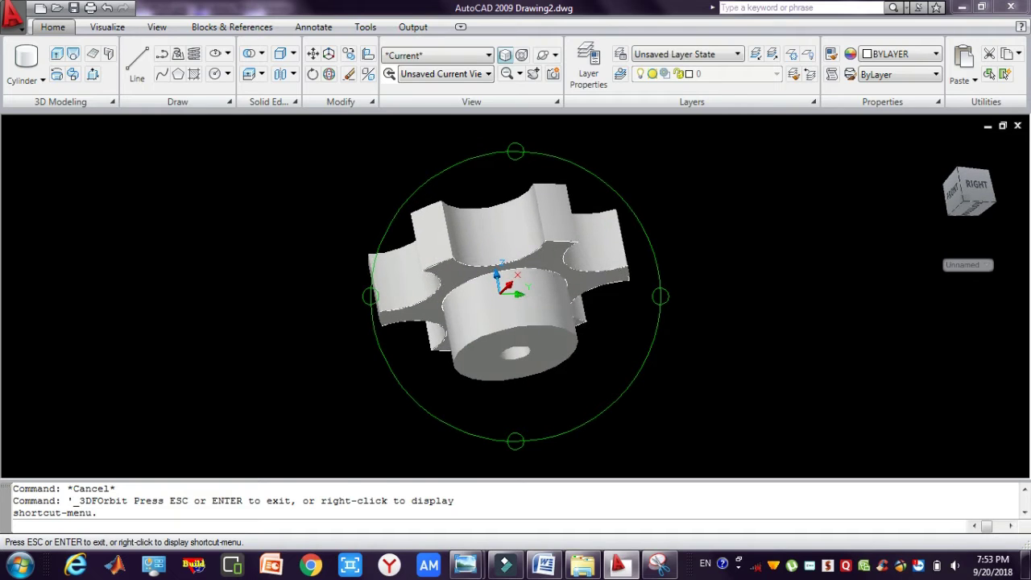
key("Escape")
key("Escape")
key("Escape")
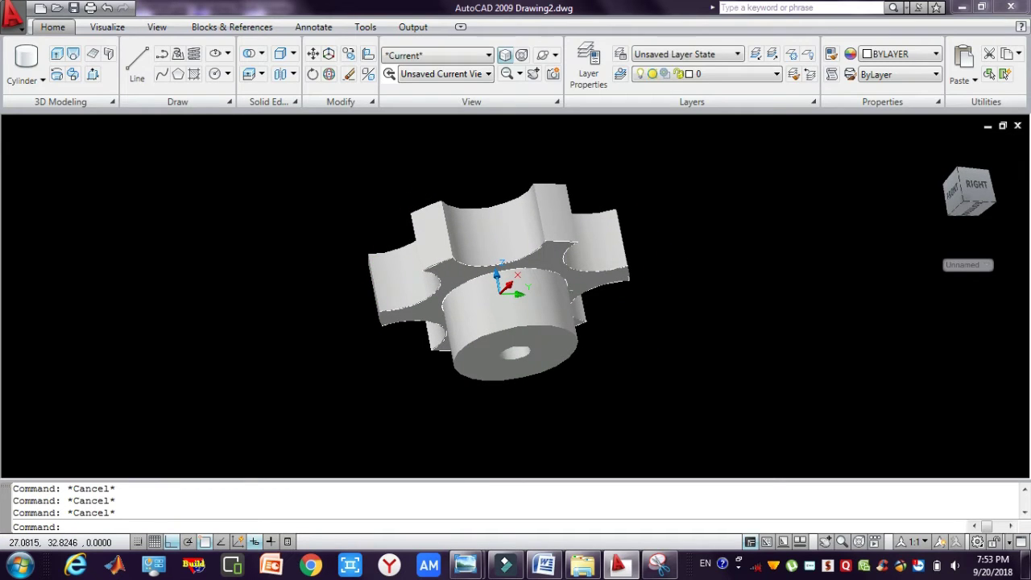
left_click(542, 55)
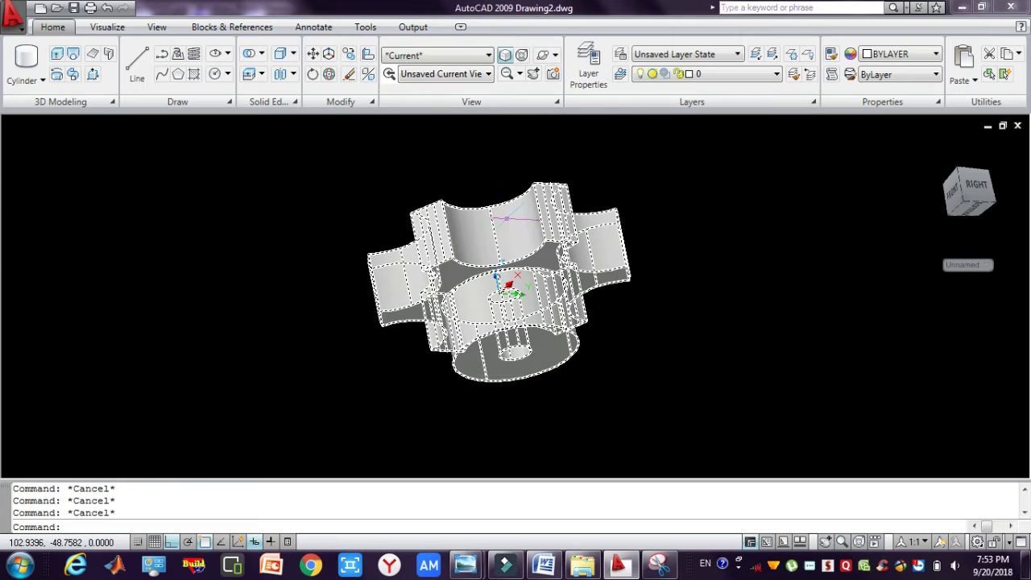
left_click(475, 73)
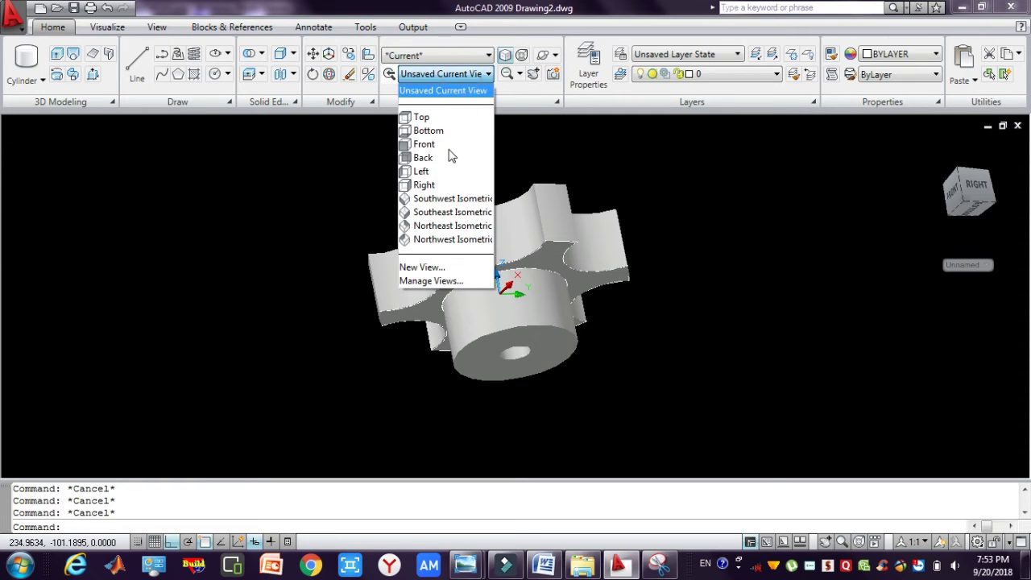
left_click(443, 213)
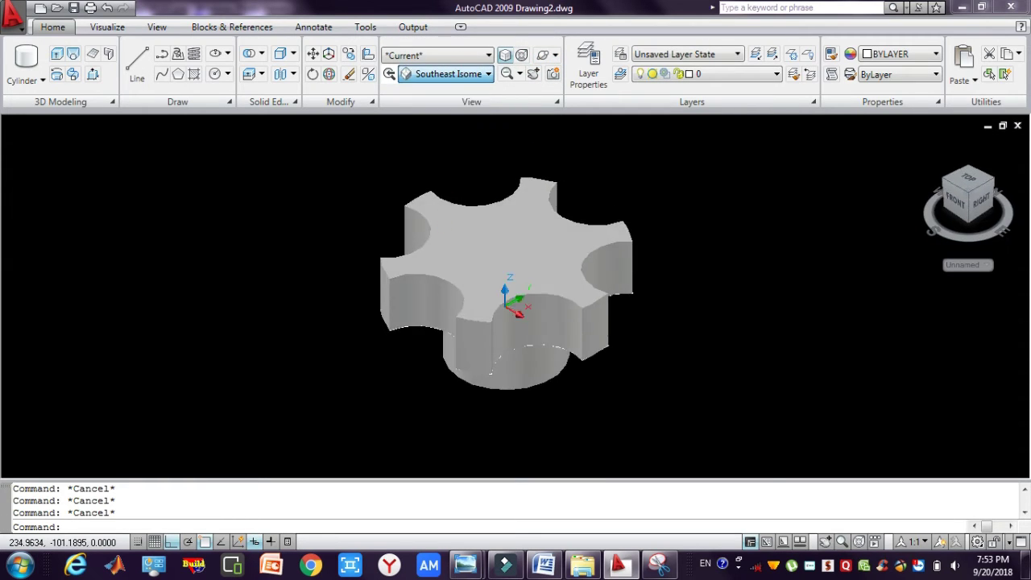
key("Escape")
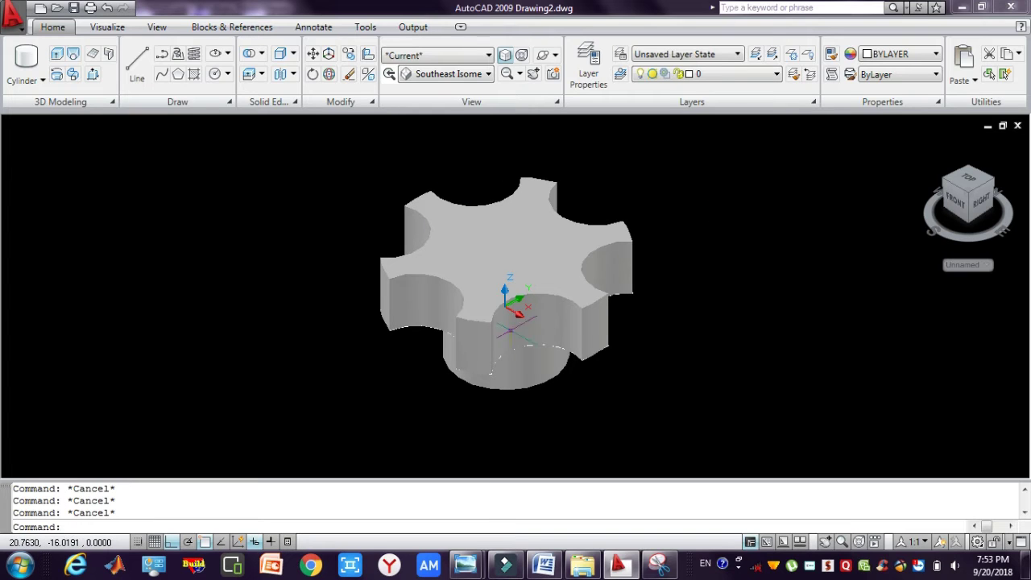
Check the section view's fillet and chamfer dimensions in the Windows Photo Viewer image and return to AutoCAD.
left_click(476, 569)
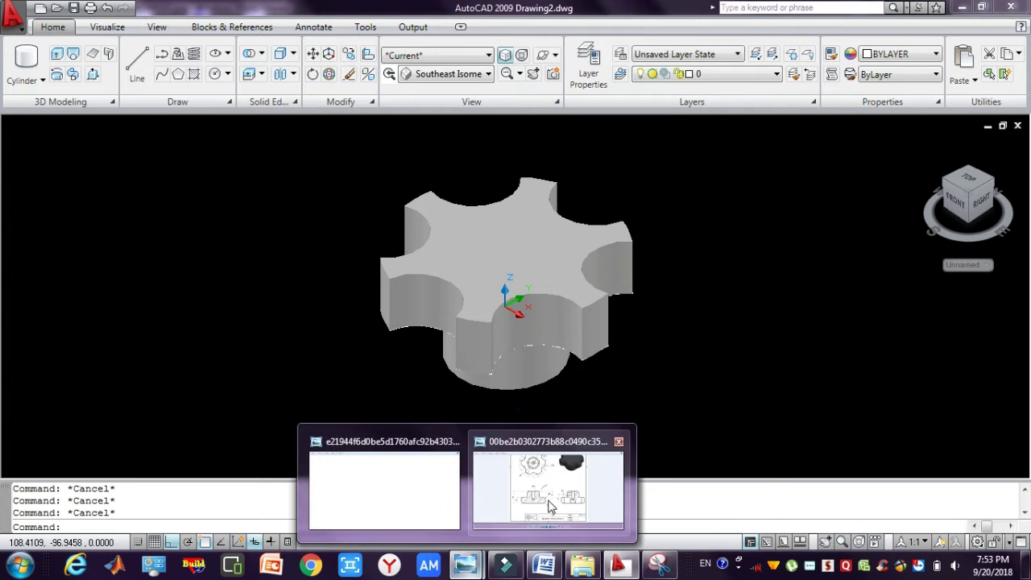
left_click(551, 492)
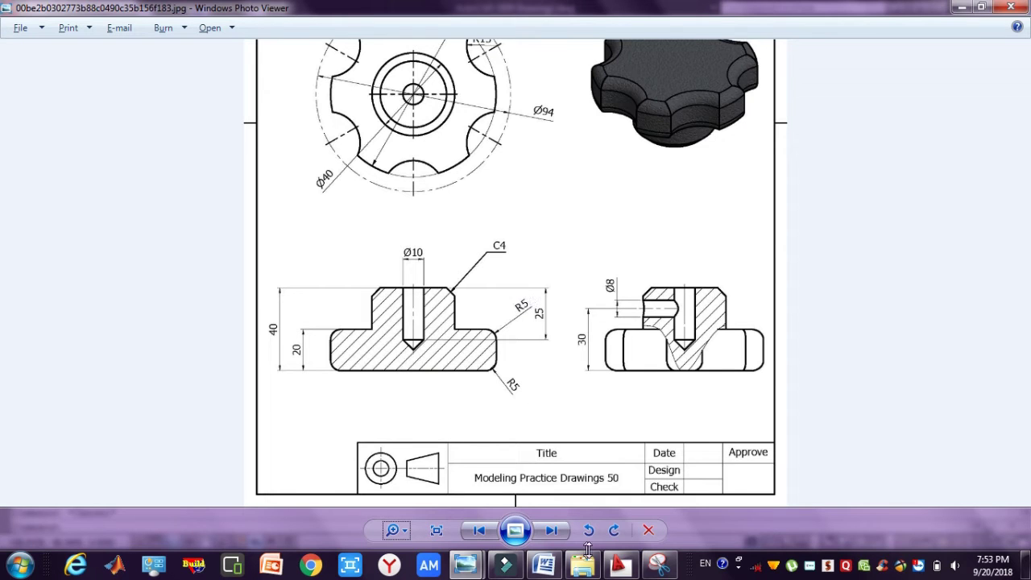
left_click(621, 568)
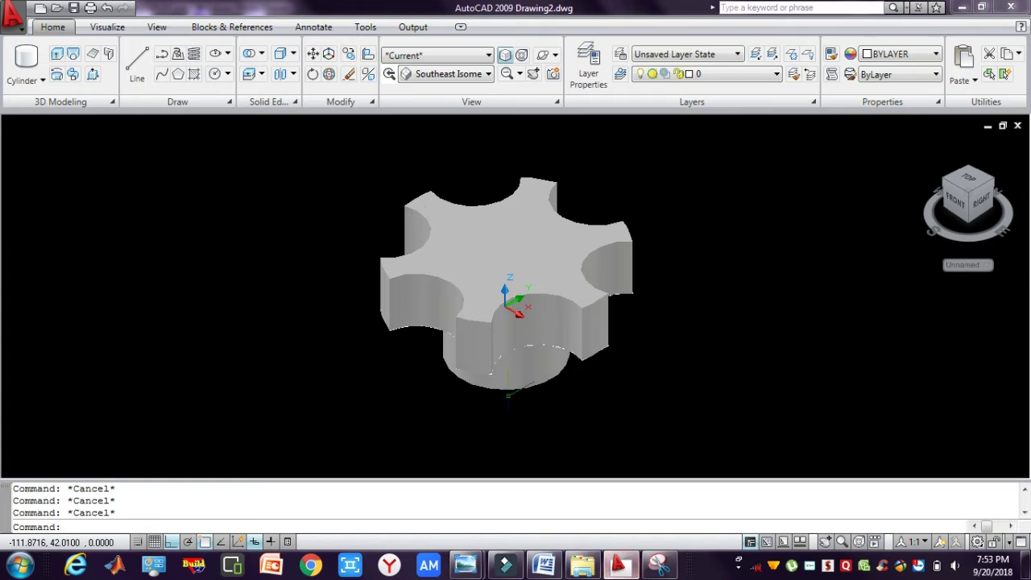
Fillet the top edge of the front-left scallop on the knob's head with radius 5.
left_click(357, 103)
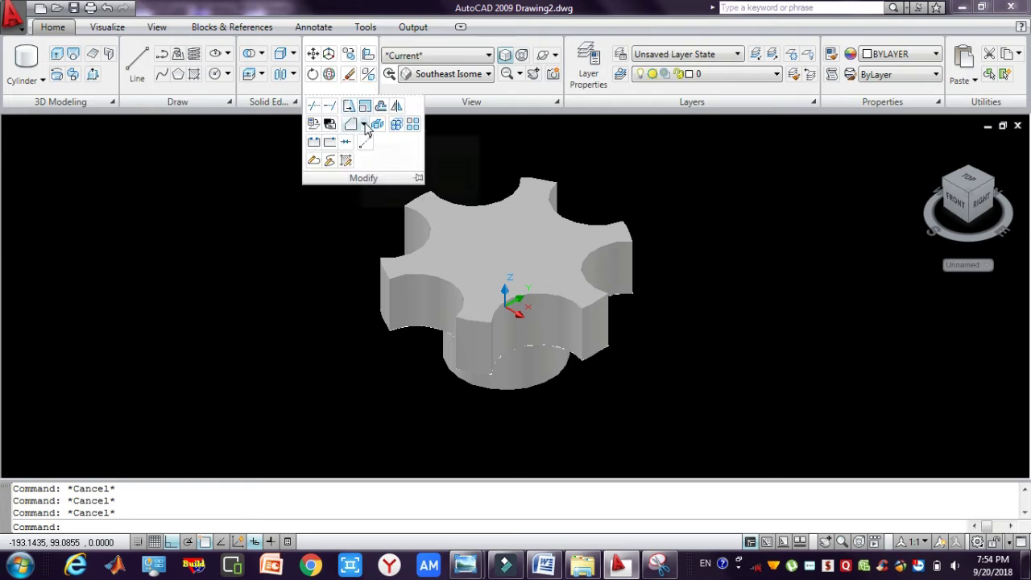
left_click(363, 124)
left_click(394, 148)
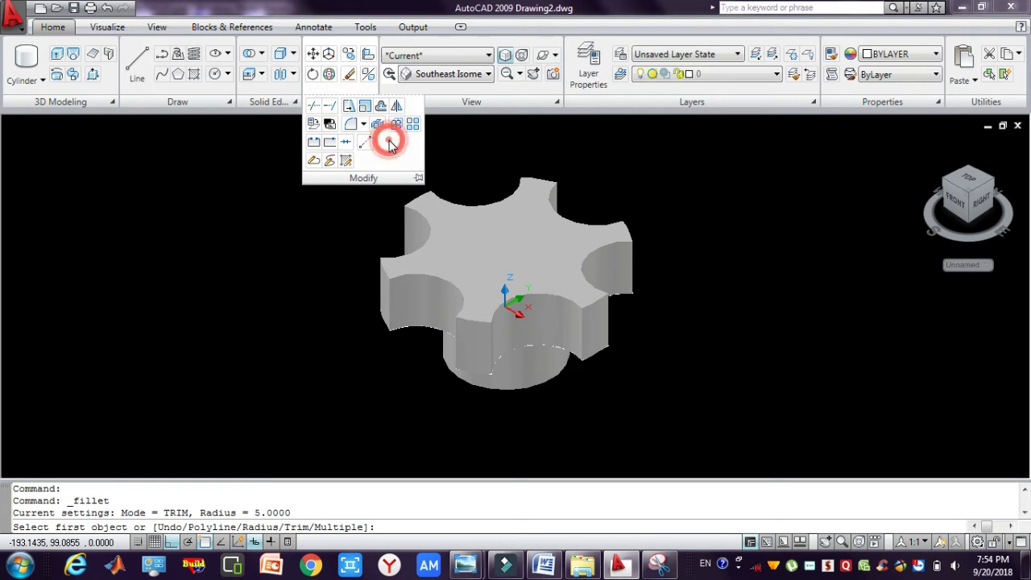
left_click(443, 278)
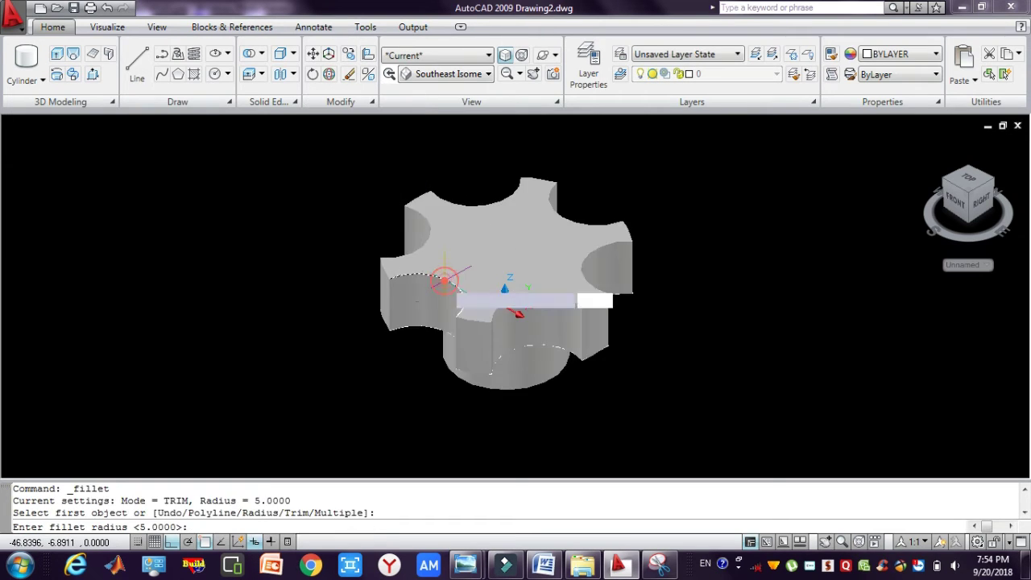
key("Return")
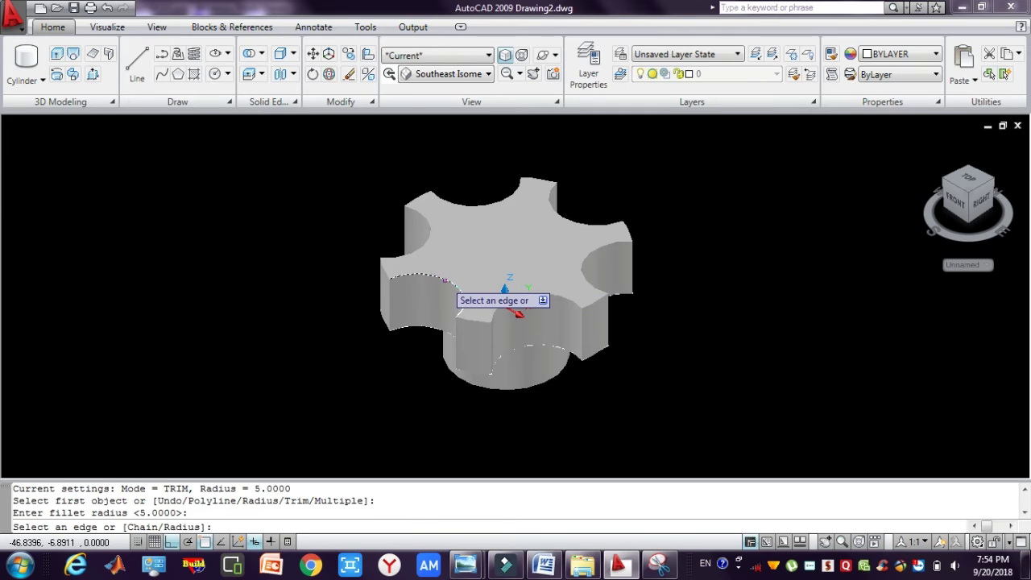
key("Return")
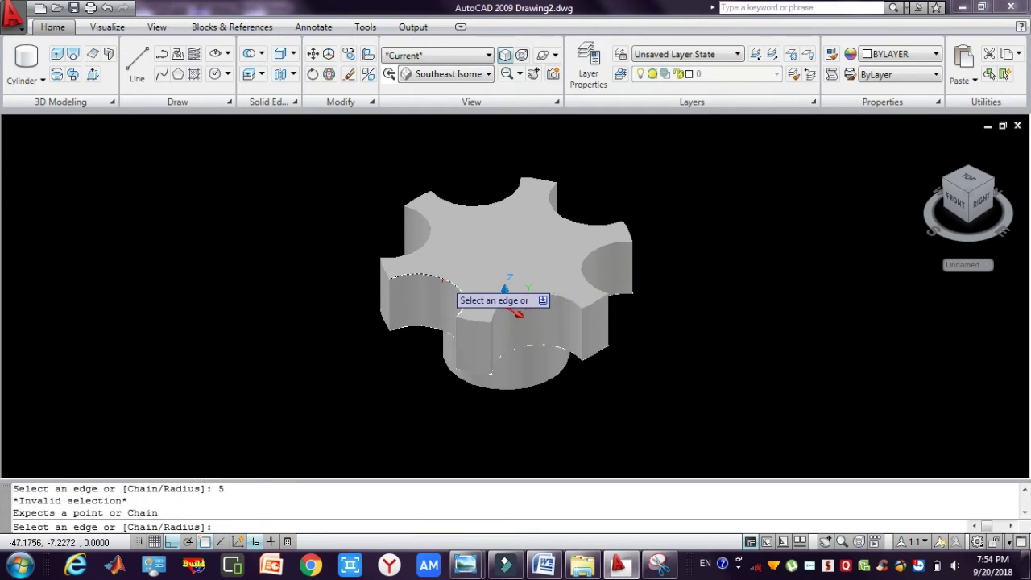
key("Return")
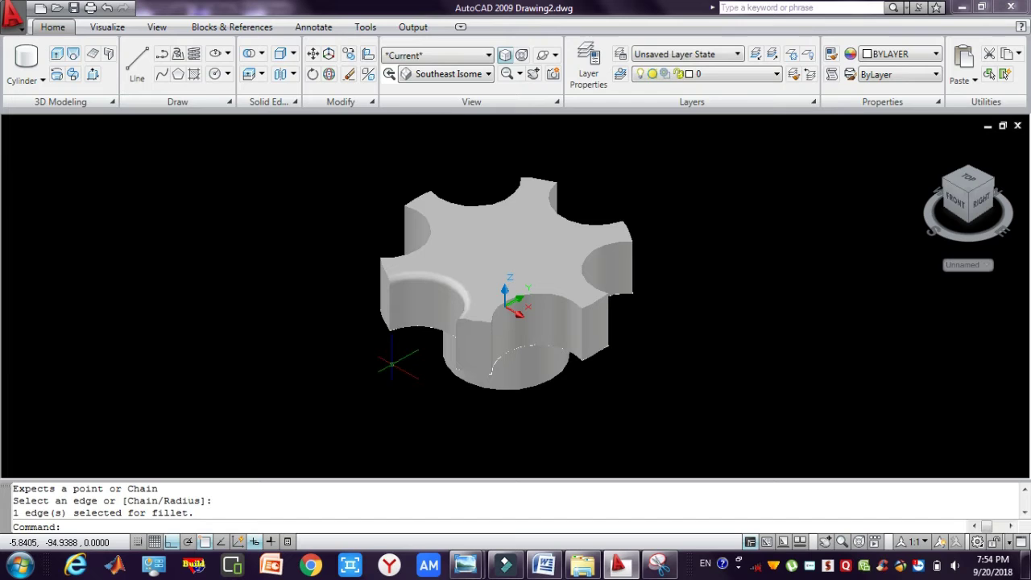
key("Escape")
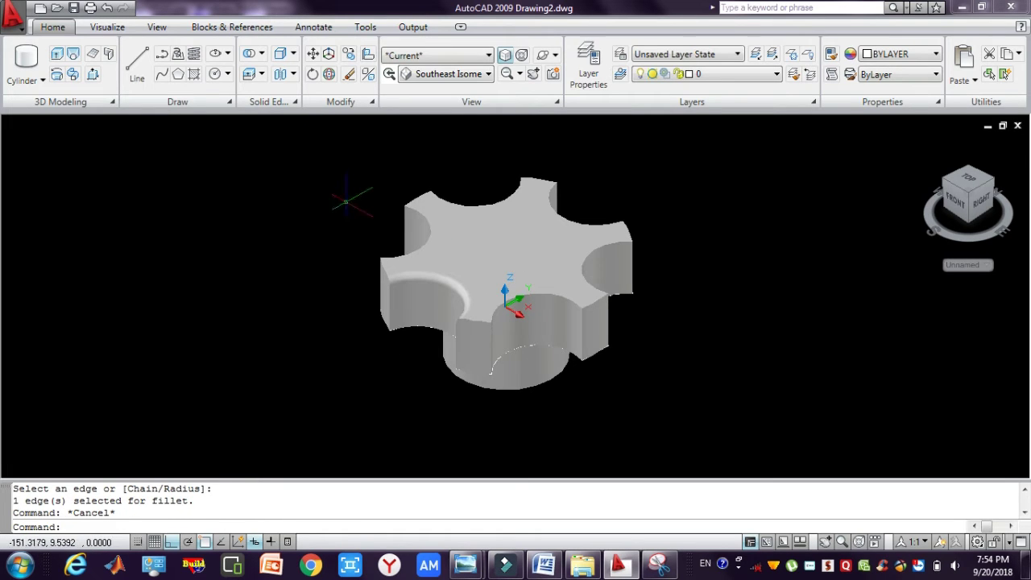
Fillet the top edge of the far-left scallop, between the two left lobes, with radius 5.
key("Return")
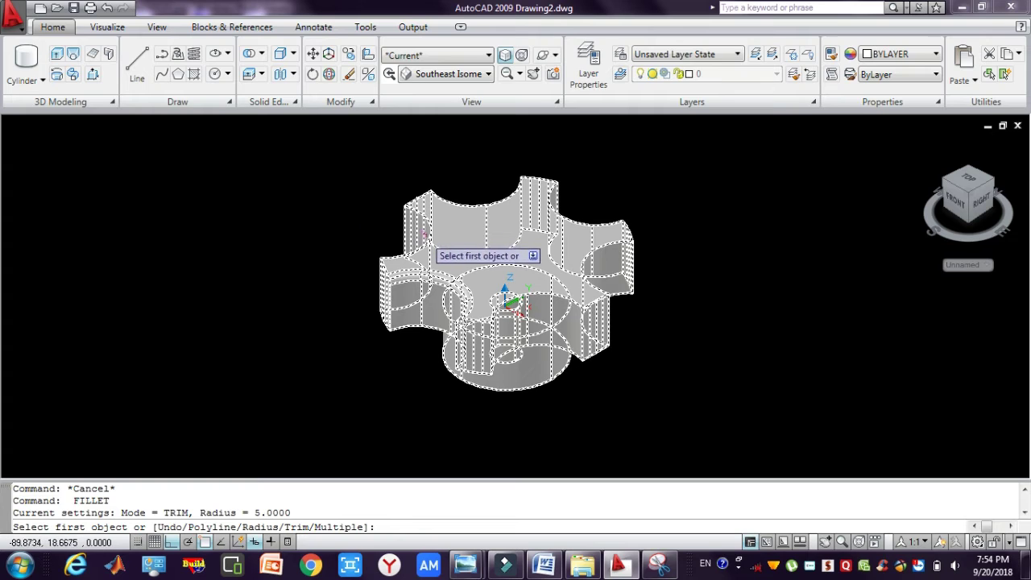
left_click(425, 234)
key("Return")
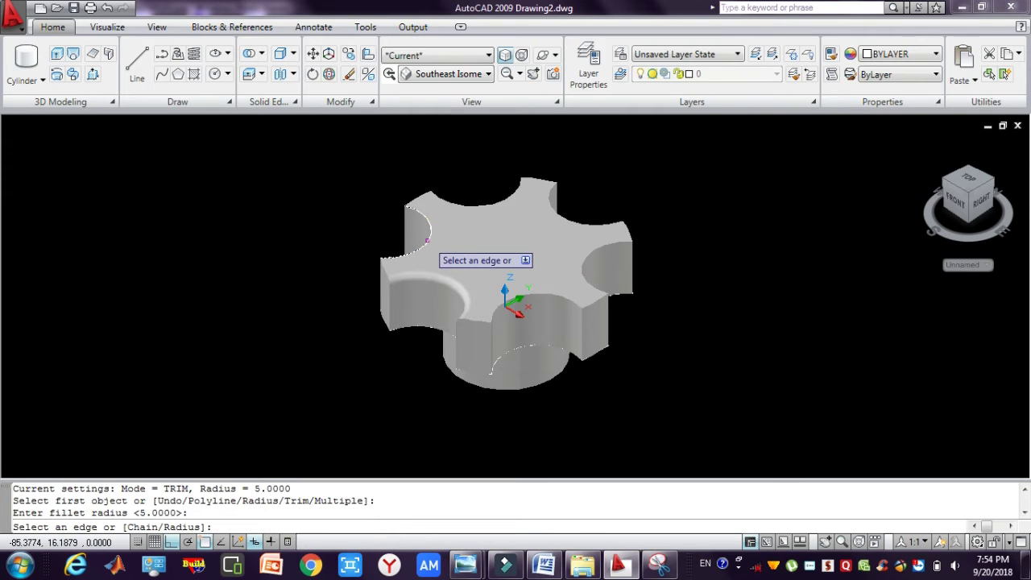
type("5")
key("Return")
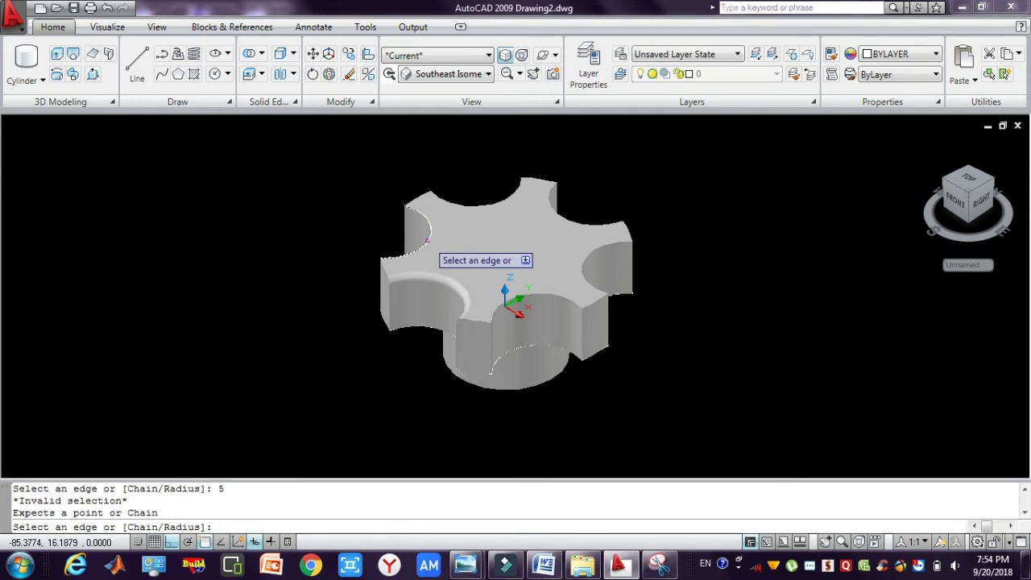
key("Return")
key("Escape")
key("Escape")
key("Escape")
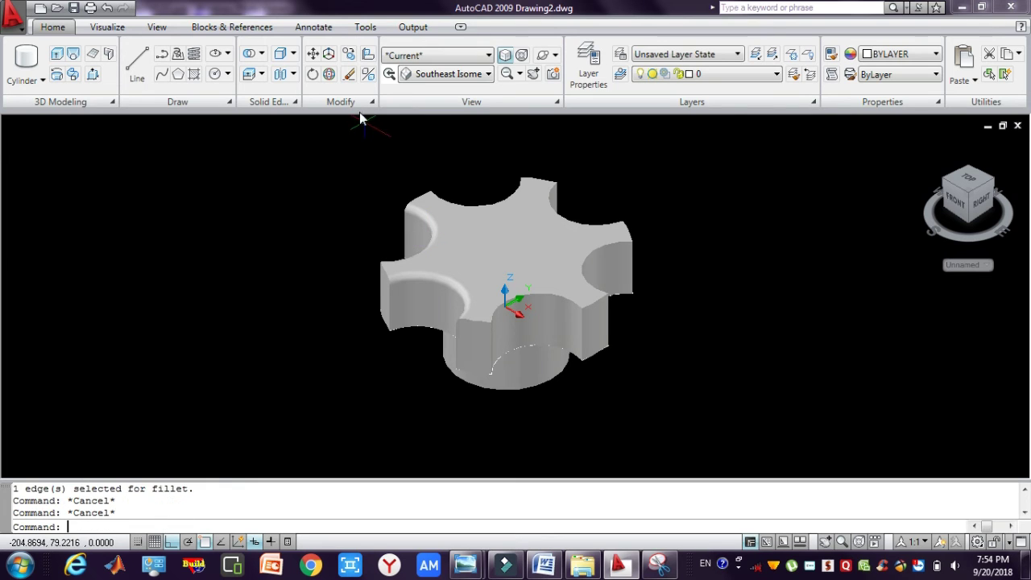
Fillet the top edges of the two rear scallops on either side of the back lobe with radius 5.
left_click(341, 102)
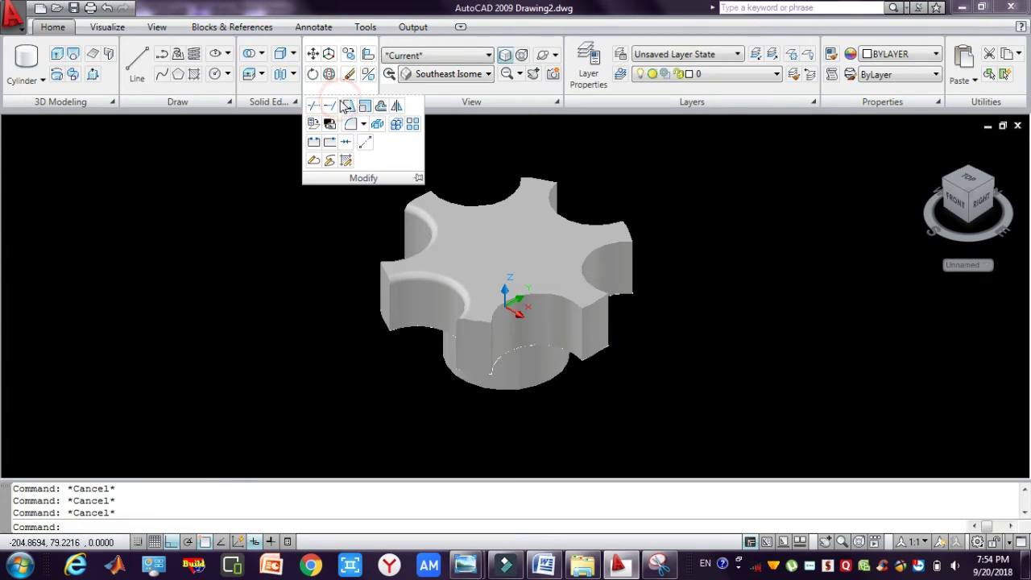
left_click(351, 125)
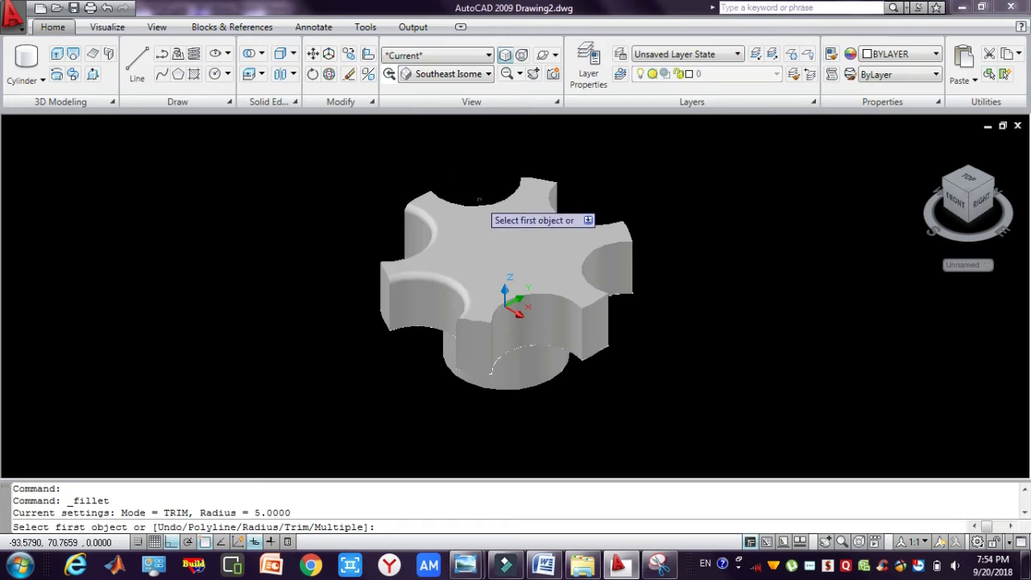
left_click(474, 181)
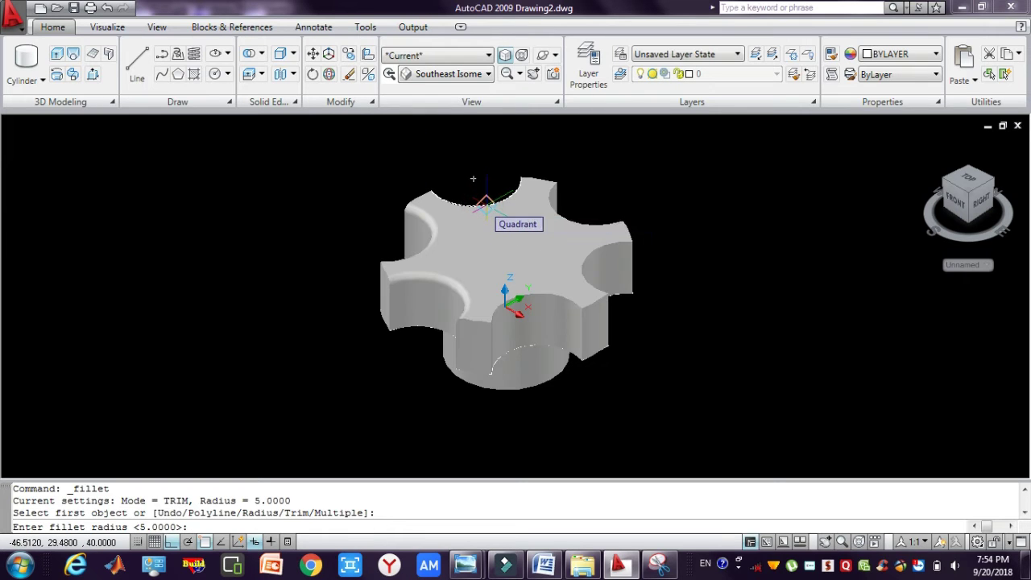
key("Return")
key("Return")
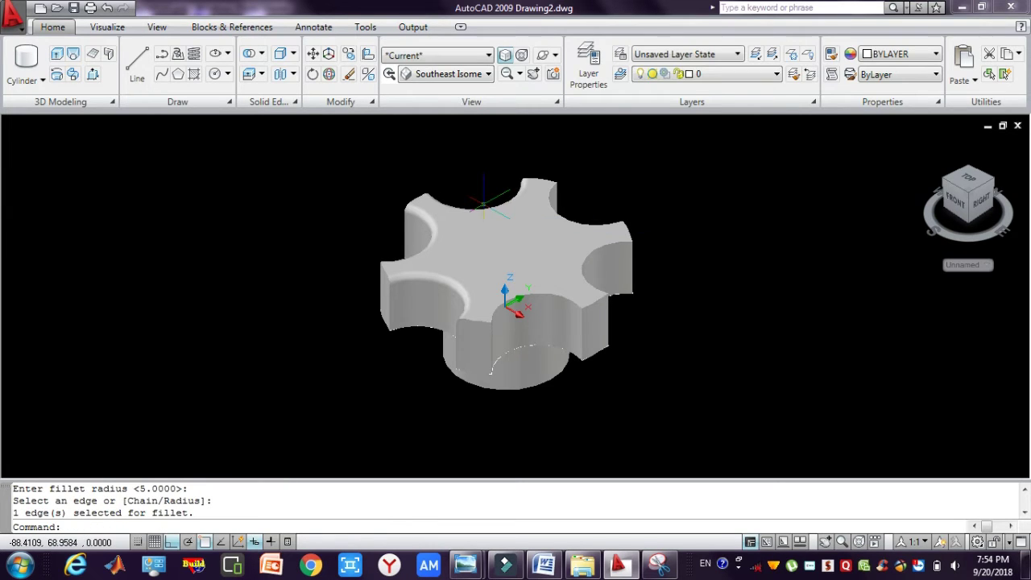
key("Return")
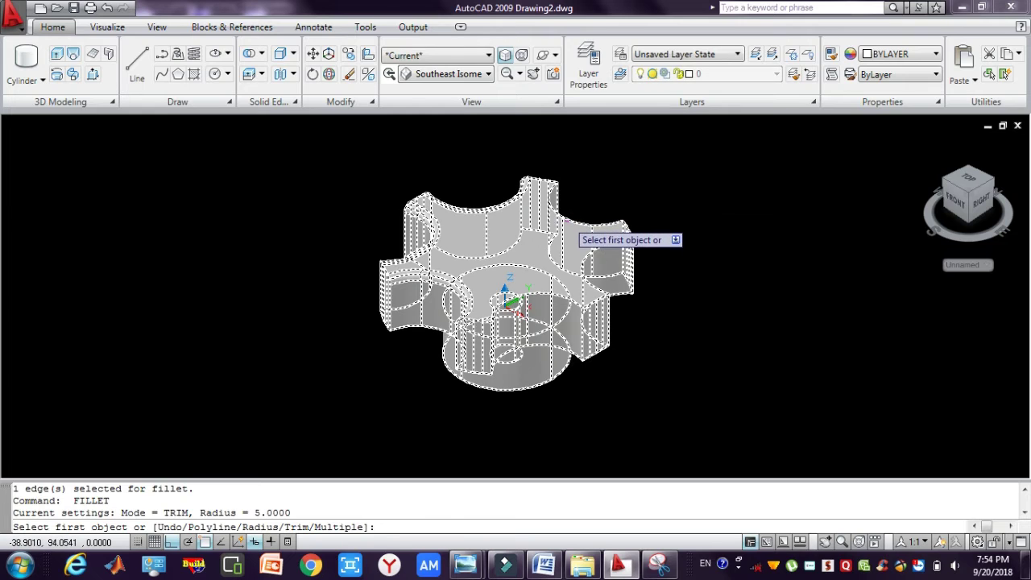
left_click(567, 219)
key("Return")
key("Return")
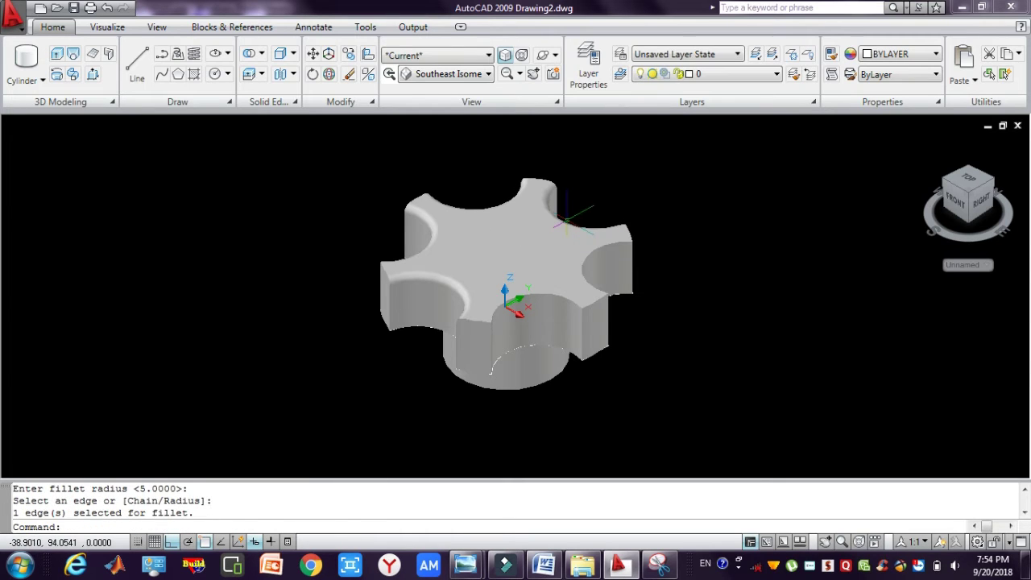
Fillet the top edges of the right scallop and the front-right scallop with radius 5.
key("Return")
left_click(590, 254)
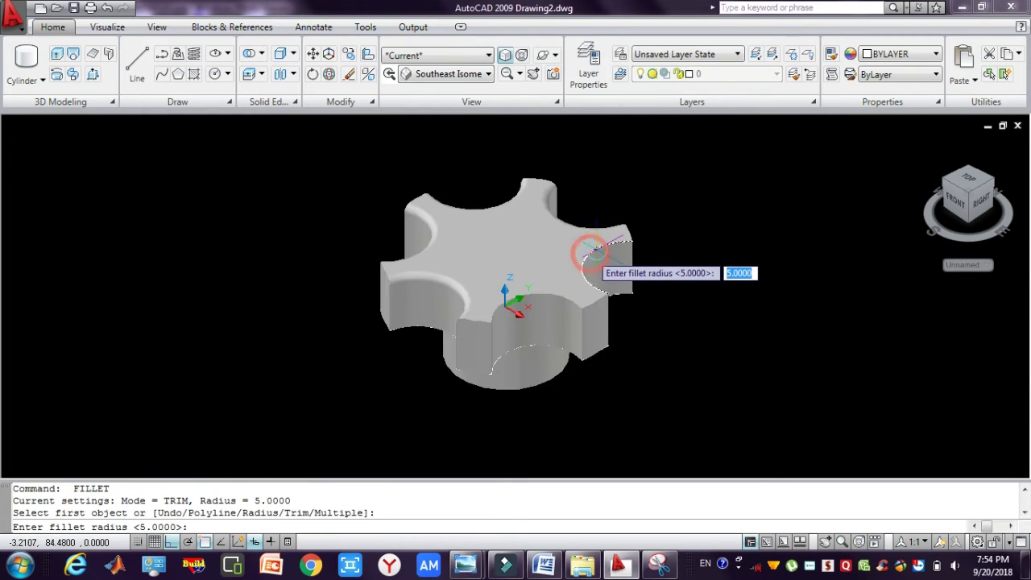
key("Return")
key("Return")
key("Return")
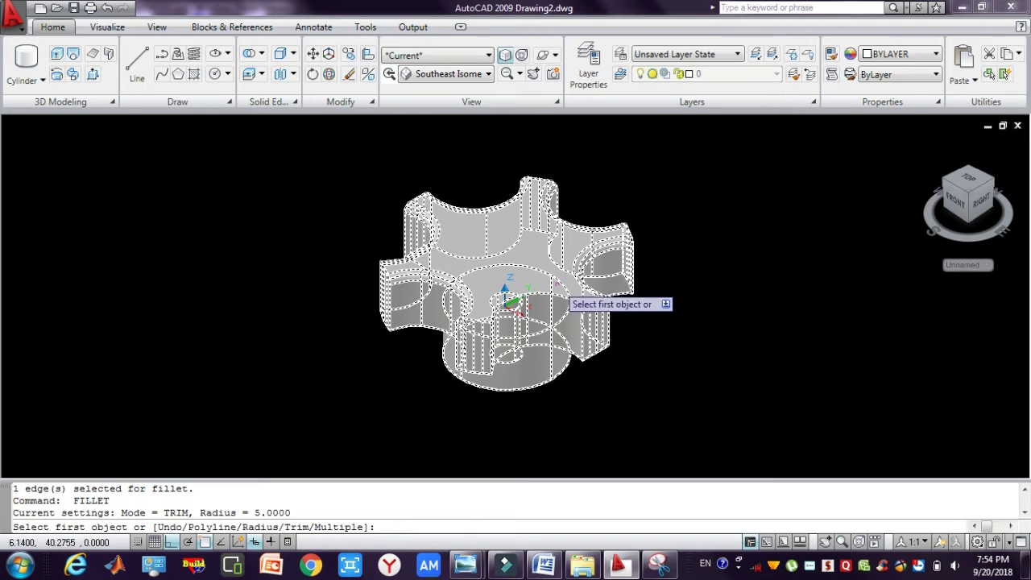
left_click(539, 319)
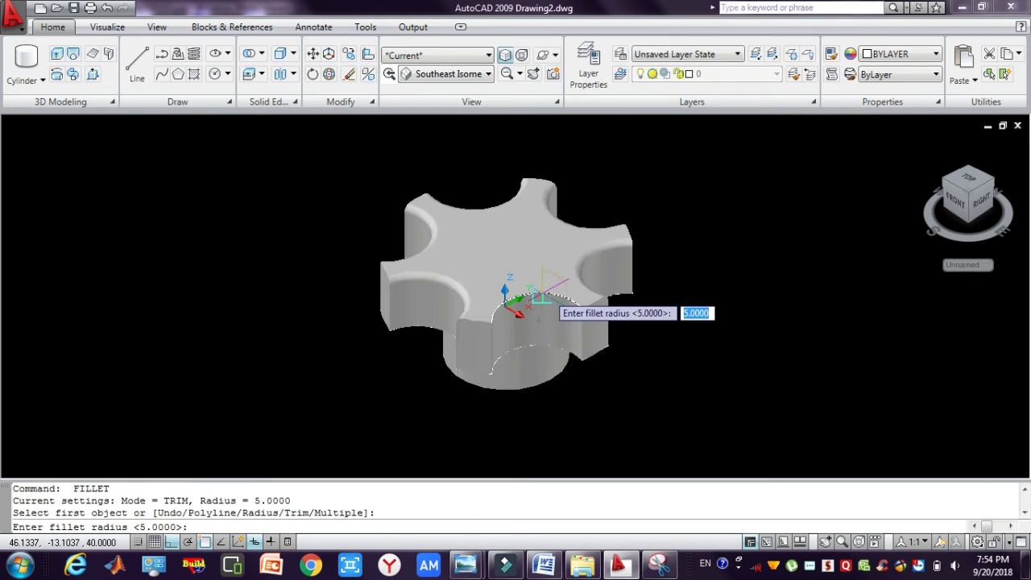
key("Return")
key("Return")
Fillet the top outer edges of the two right-hand lobe tips with radius 5.
key("Return")
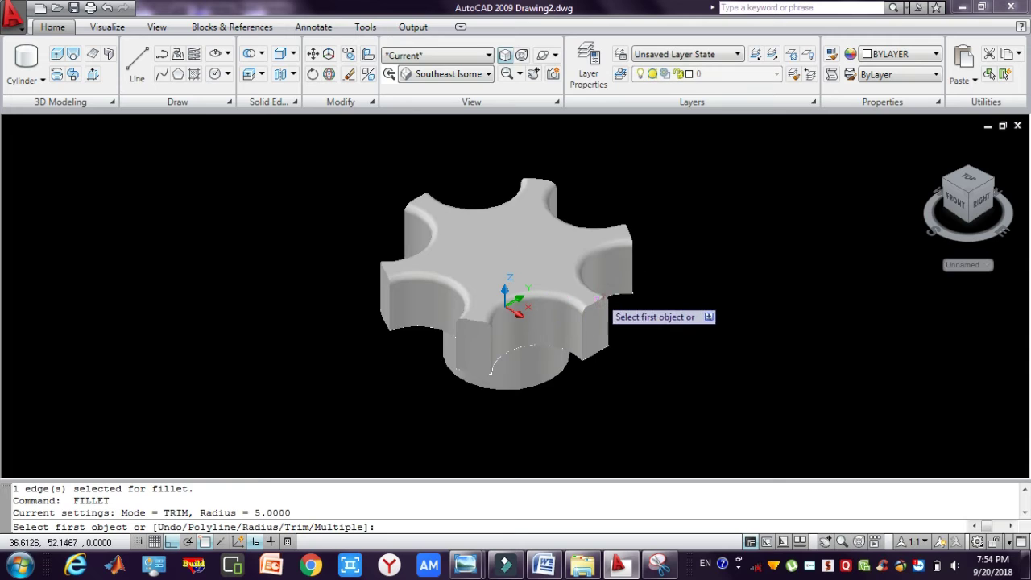
left_click(538, 326)
key("Return")
key("Return")
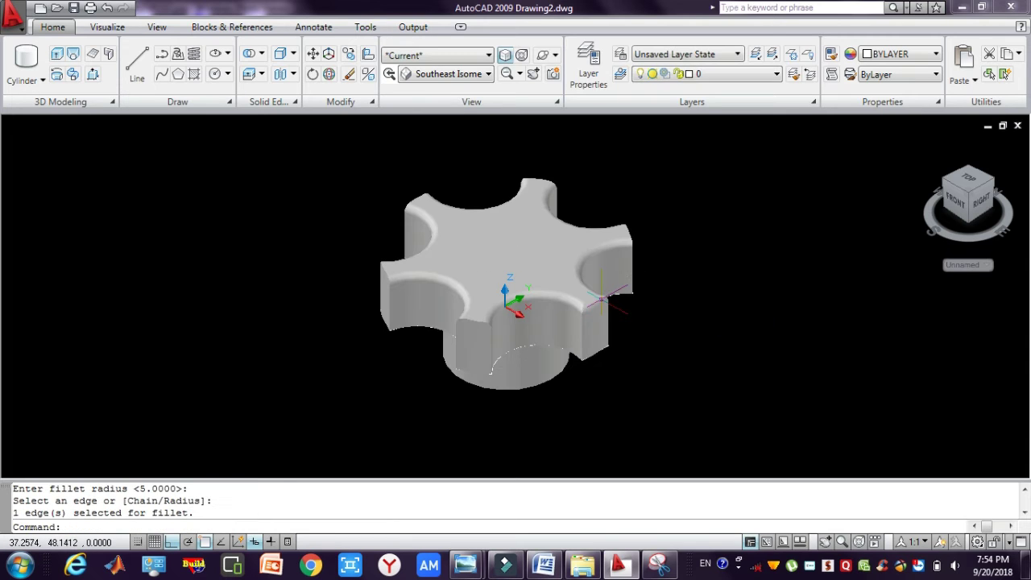
key("Return")
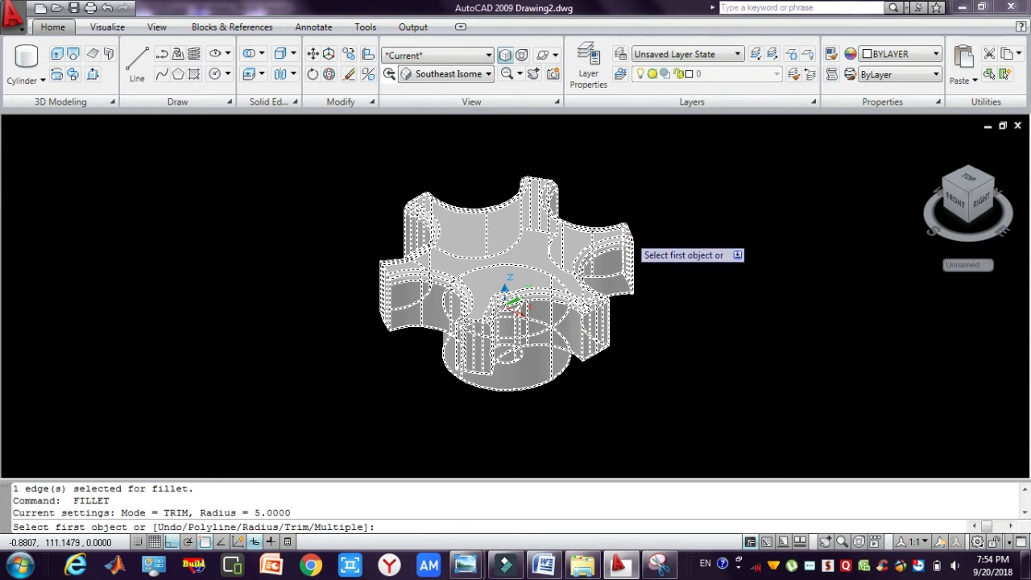
left_click(628, 232)
key("Return")
key("Return")
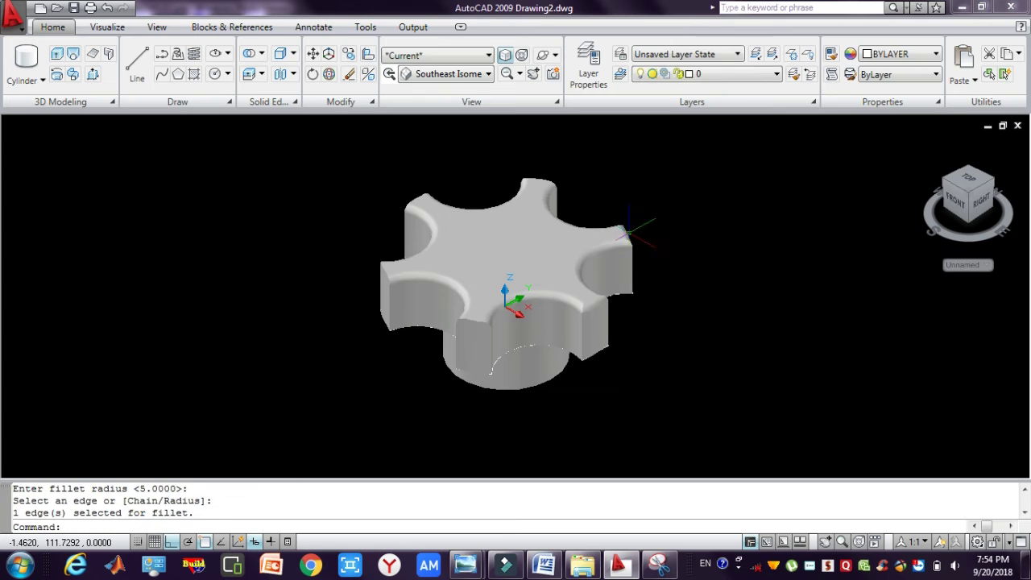
Fillet the top outer edge of the back lobe's tip with radius 5.
key("Return")
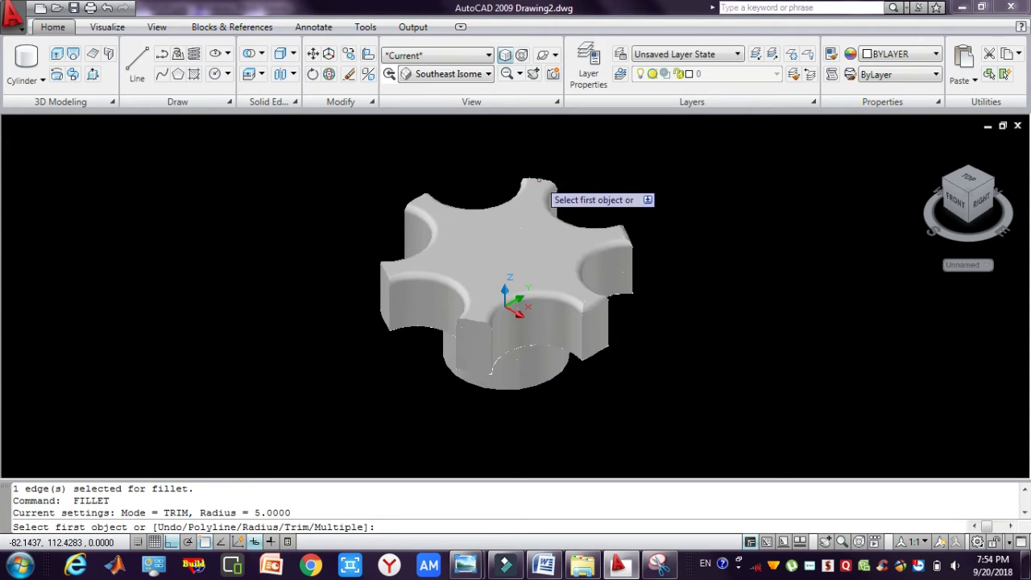
left_click(539, 180)
key("Return")
key("Return")
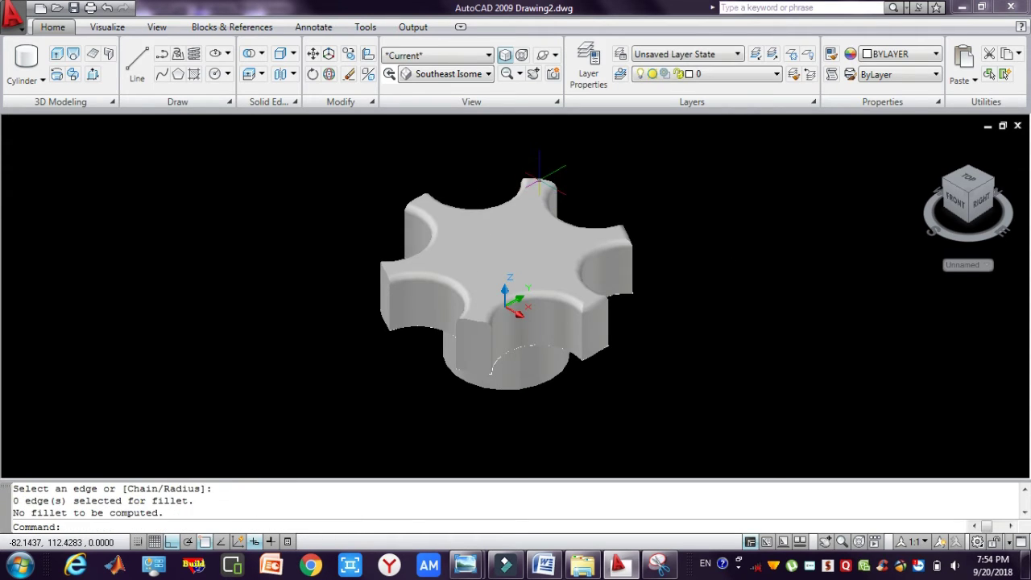
key("Return")
left_click(538, 177)
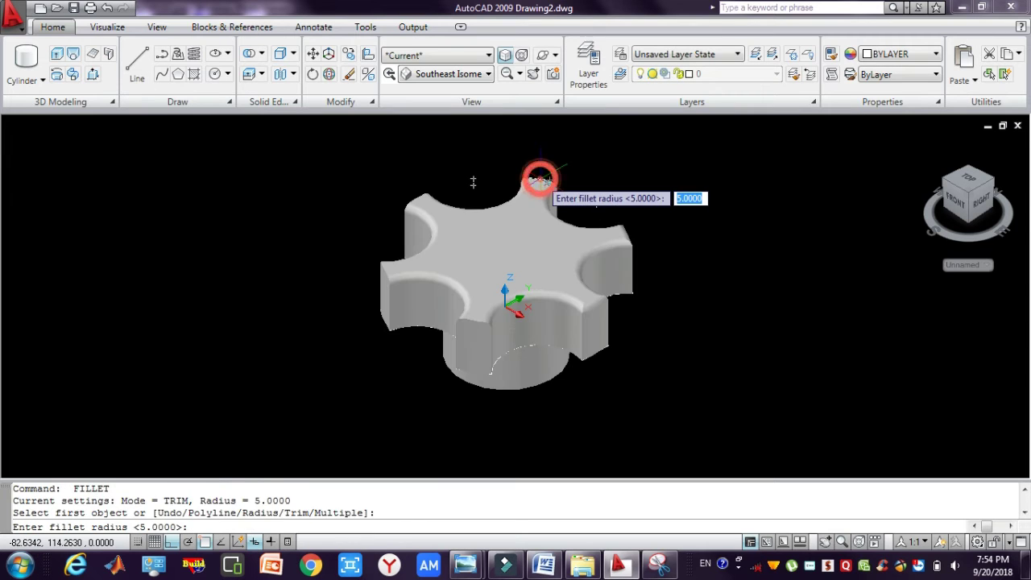
key("Return")
key("Return")
Fillet the top outer edges of the two left-hand lobe tips with radius 5.
key("Return")
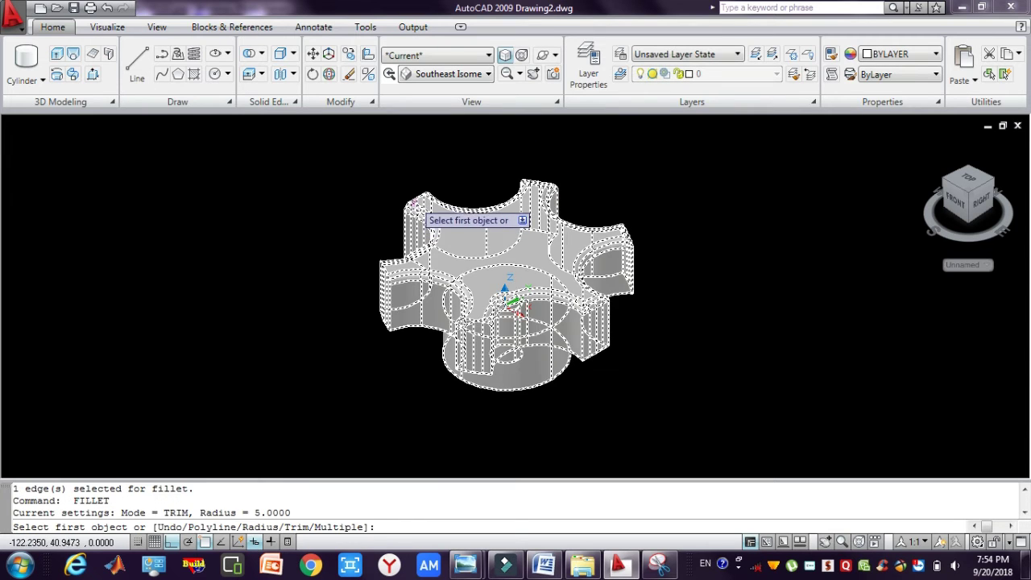
left_click(415, 198)
key("Return")
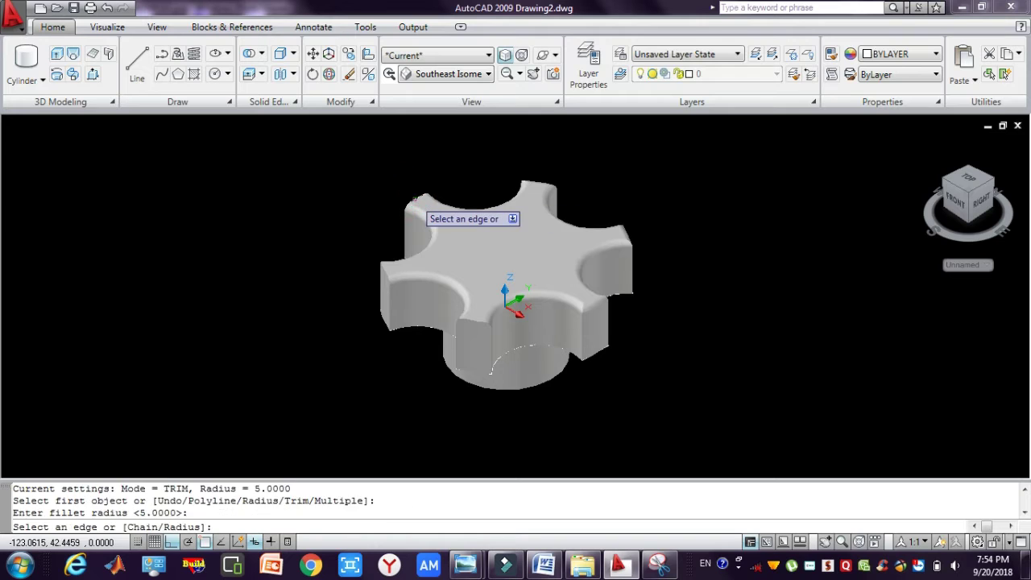
key("Return")
key("Return")
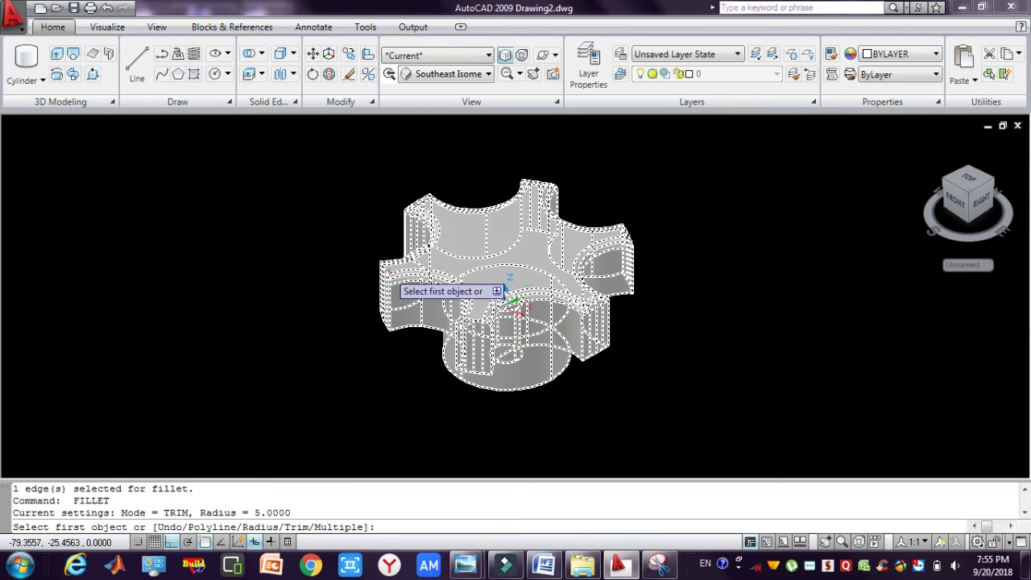
left_click(385, 273)
key("Return")
key("Return")
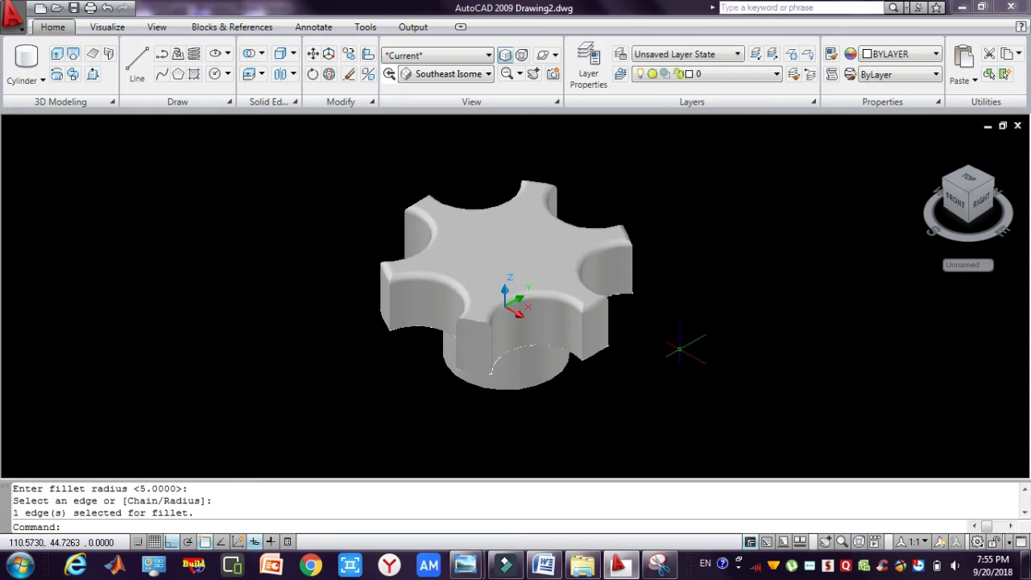
key("Escape")
Fillet the bottom edges of the front-right and front-left scallops on the head with radius 5.
key("Return")
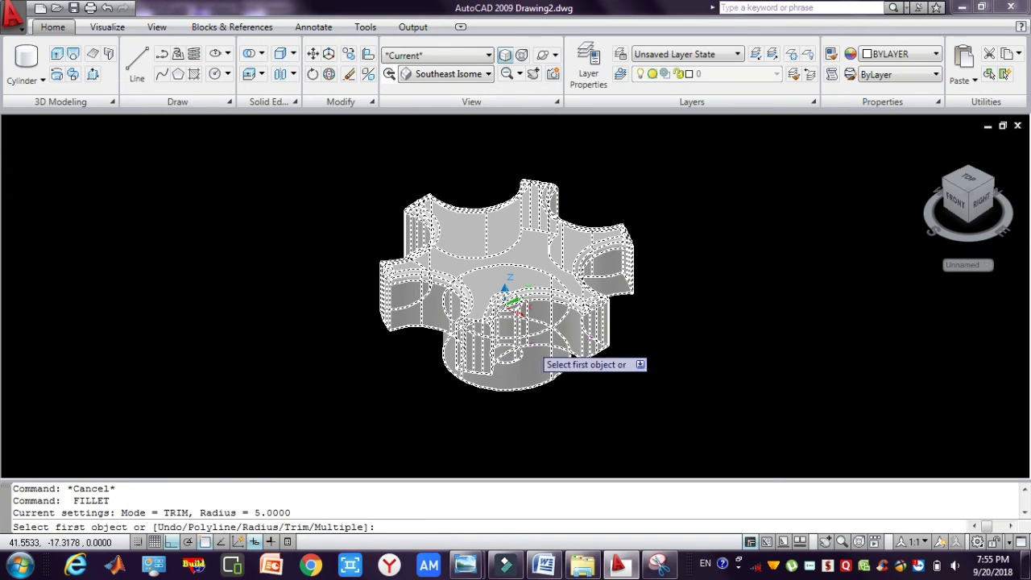
left_click(539, 351)
key("Return")
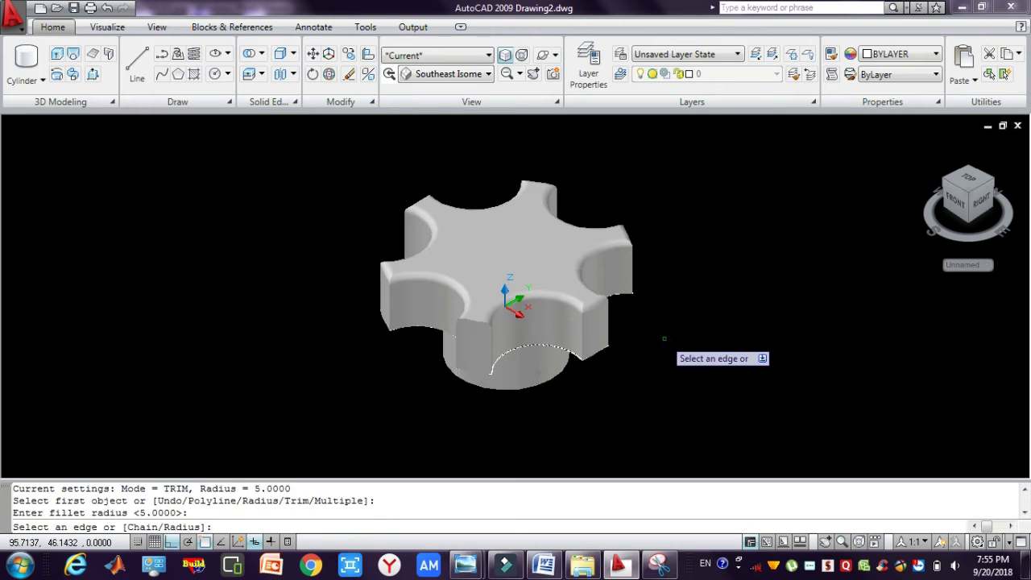
key("Return")
key("Return")
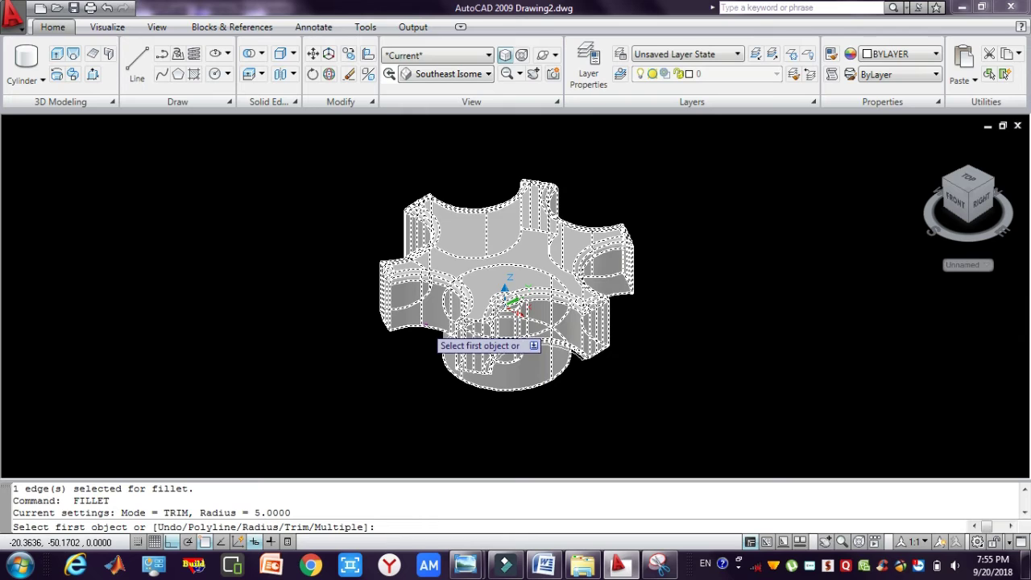
left_click(425, 327)
key("Return")
key("Return")
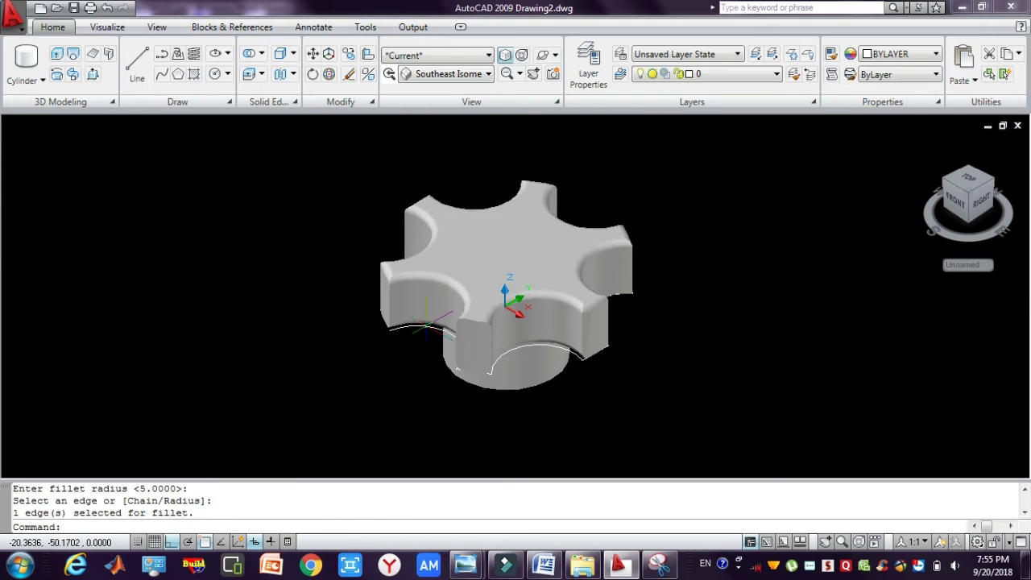
Fillet the bottom edge of the scallop on the head's left side with radius 5.
left_click(543, 55)
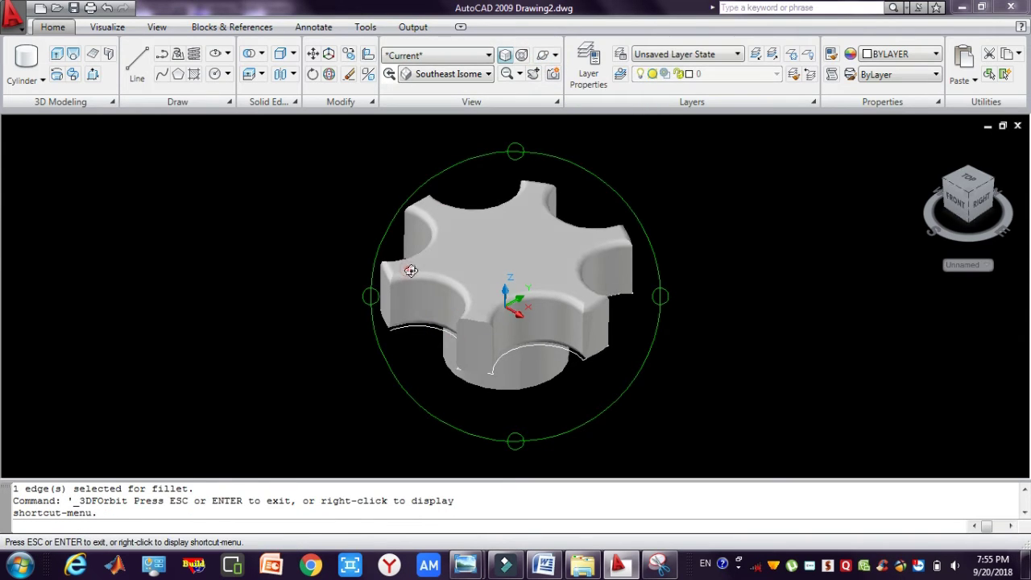
left_click_drag(410, 269, 561, 351)
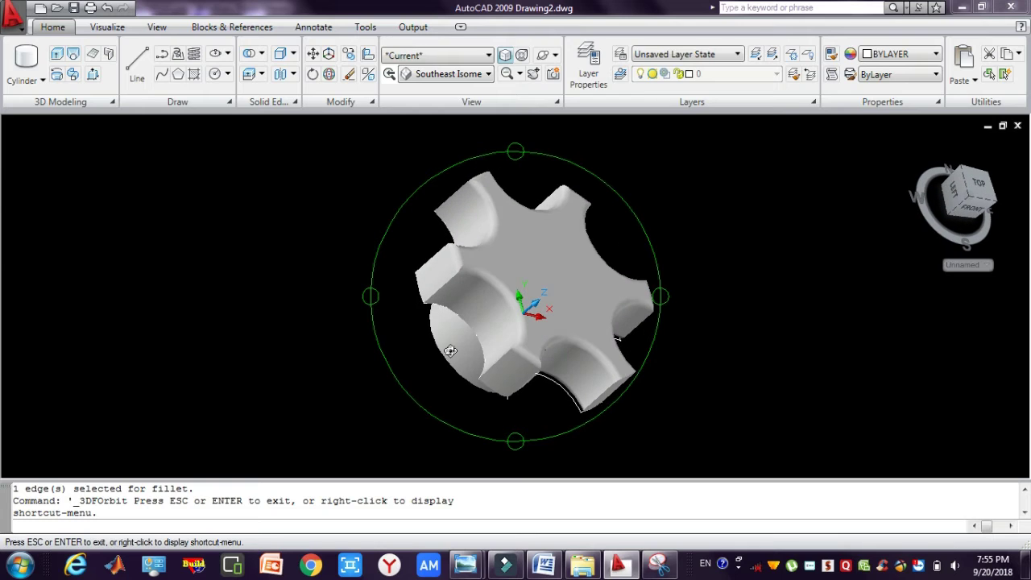
left_click_drag(451, 351, 467, 369)
key("Escape")
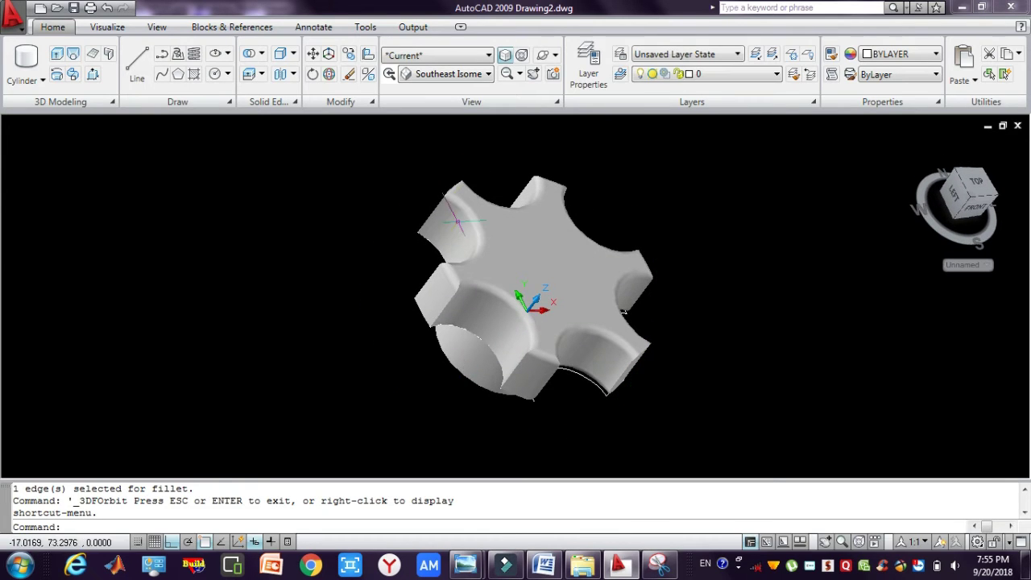
key("Return")
key("Escape")
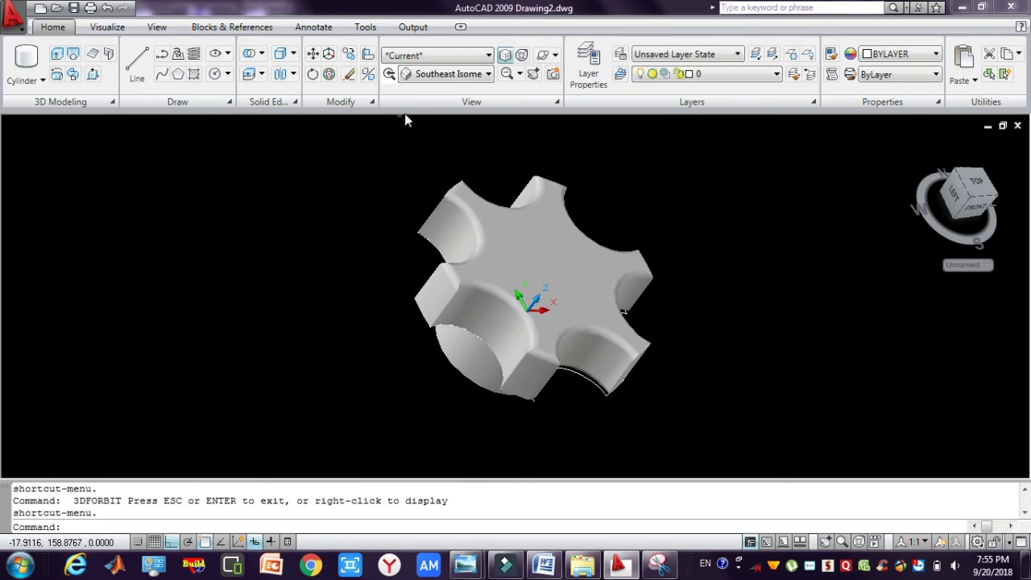
mouse_move(361, 97)
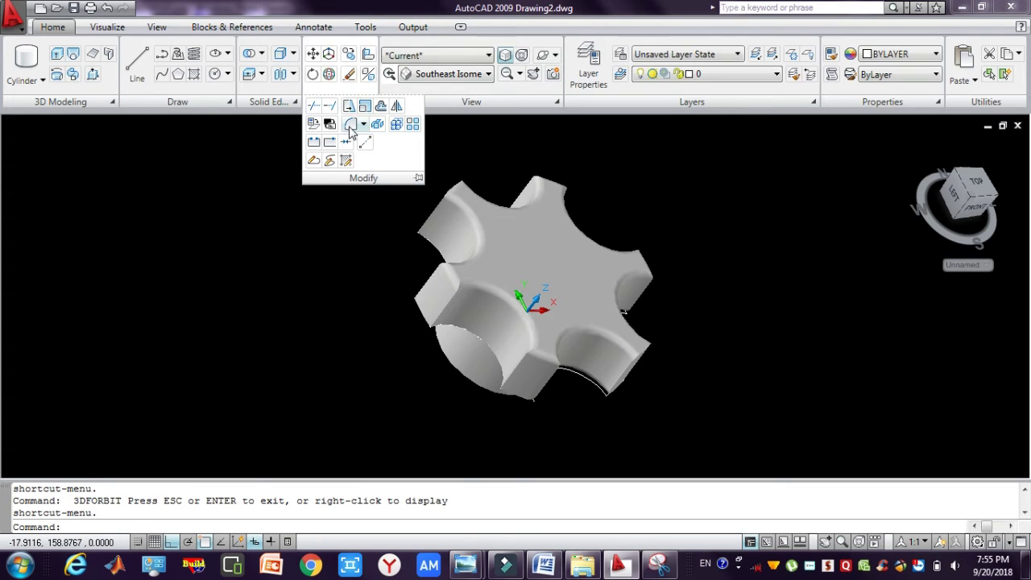
left_click(350, 126)
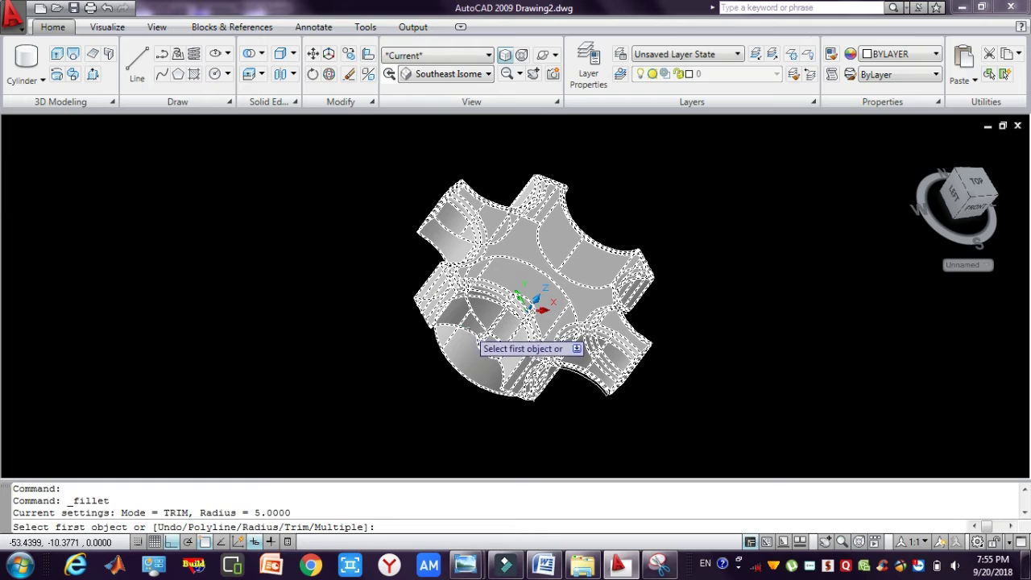
left_click(467, 330)
key("Return")
key("Return")
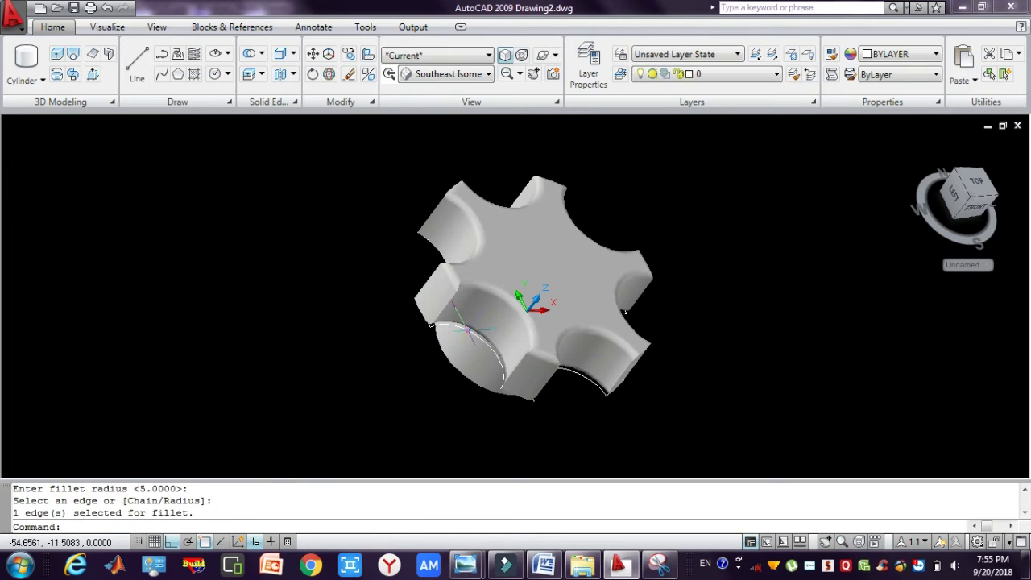
Fillet the bottom edge of the next scallop toward the back-left of the head with radius 5.
key("Return")
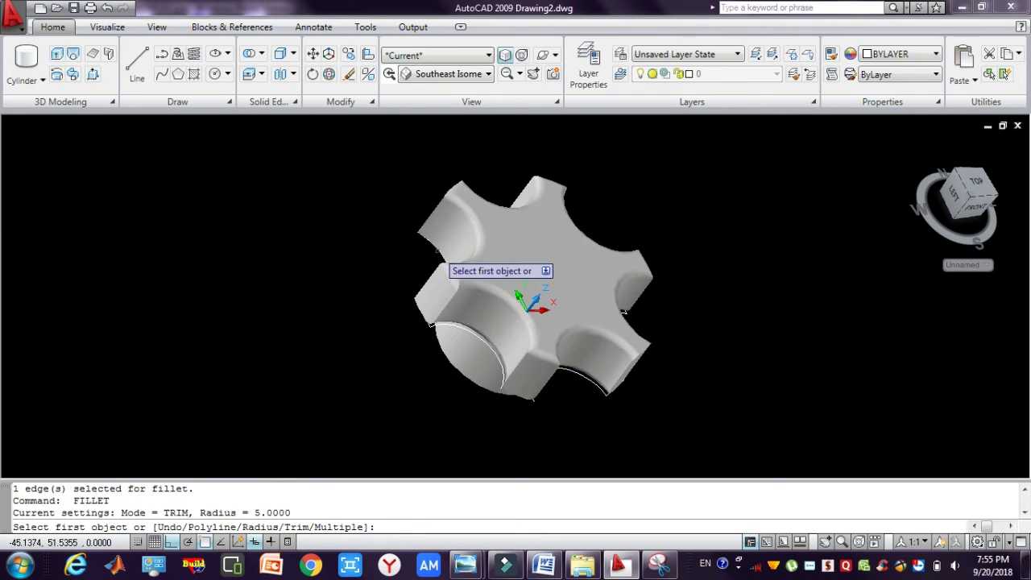
left_click(429, 243)
key("Return")
key("Return")
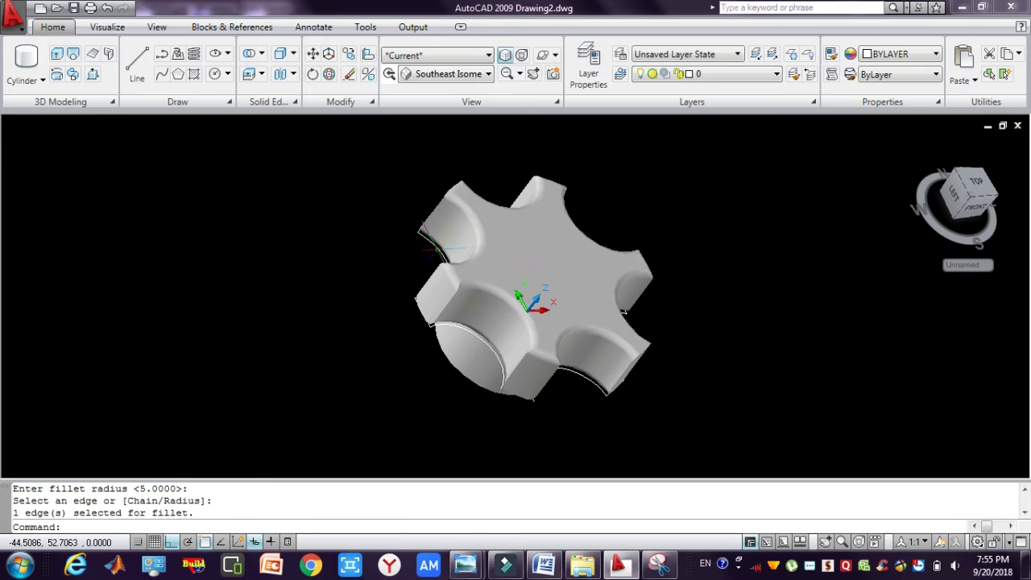
key("Escape")
key("Escape")
key("Escape")
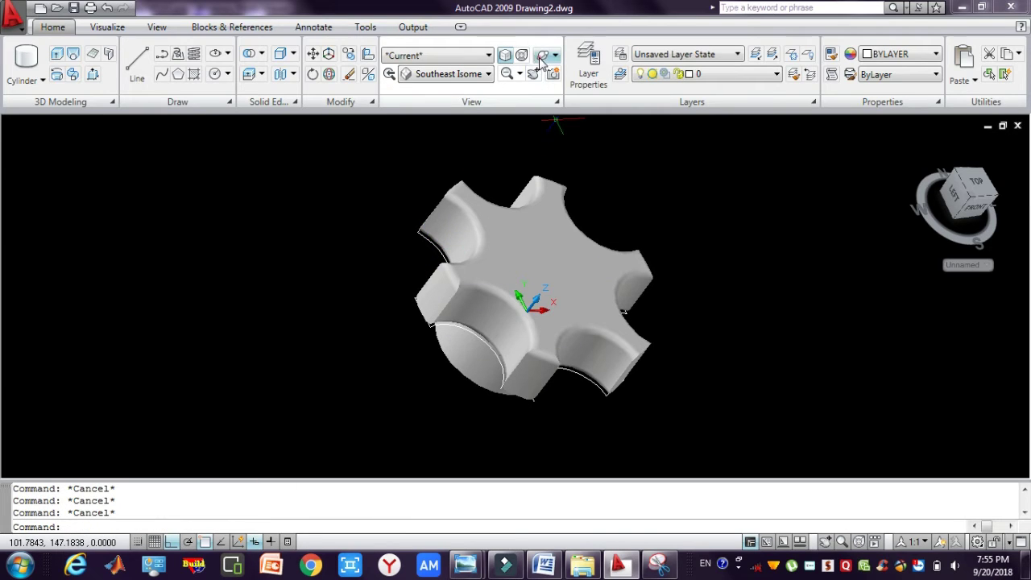
Fillet the bottom edge of the scallop on the back of the head with radius 5.
left_click(542, 57)
left_click(541, 57)
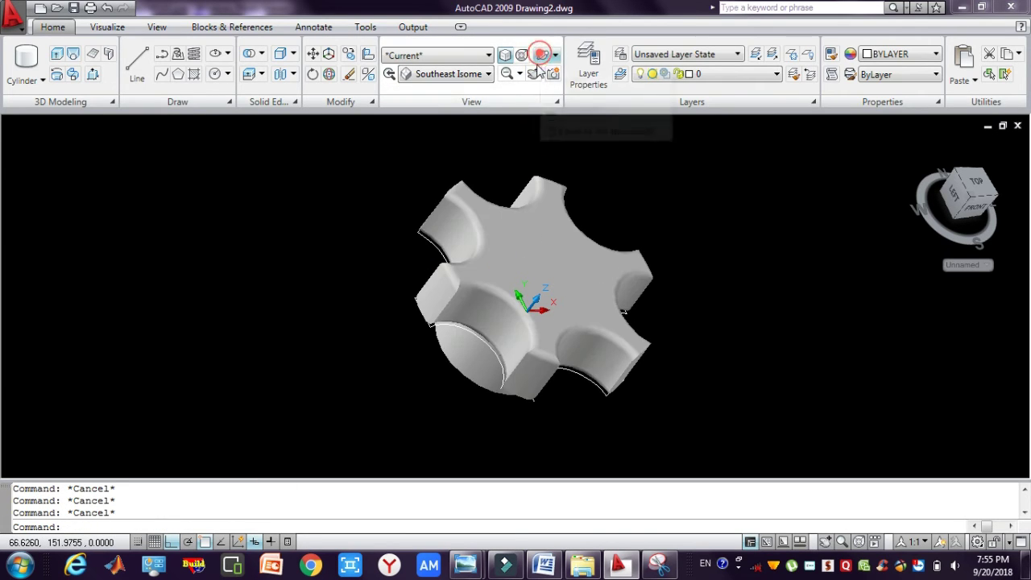
left_click(541, 57)
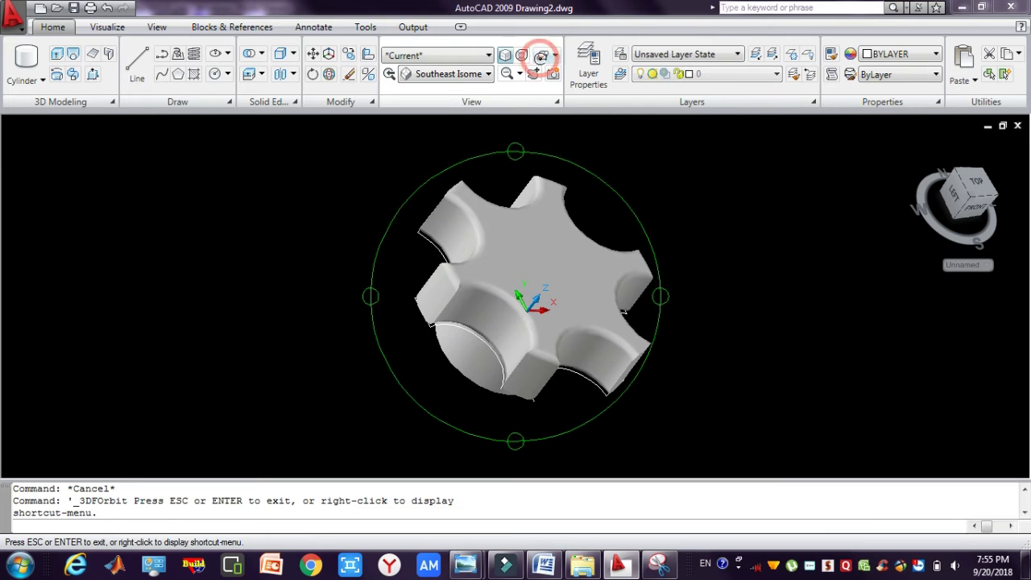
left_click_drag(486, 265, 532, 377)
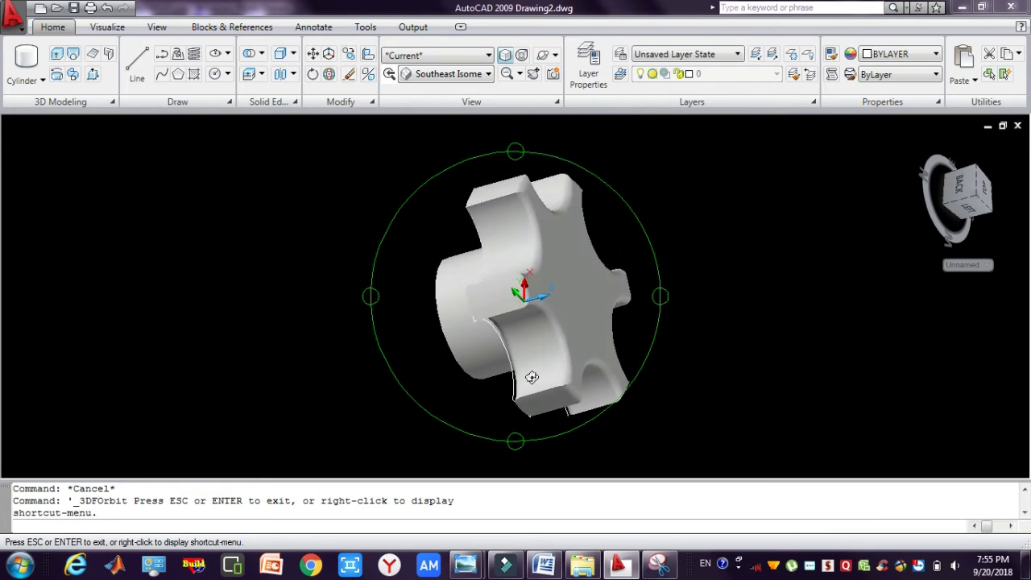
left_click_drag(428, 307, 578, 378)
mouse_move(581, 368)
left_mouse_down()
mouse_move(471, 292)
mouse_move(499, 286)
mouse_move(442, 337)
mouse_move(455, 293)
left_mouse_up()
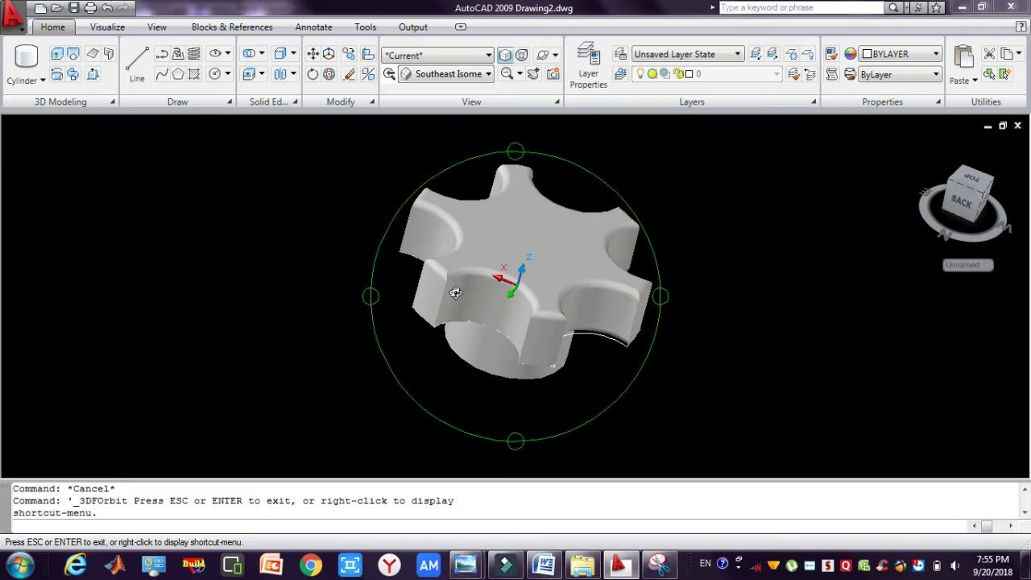
key("Escape")
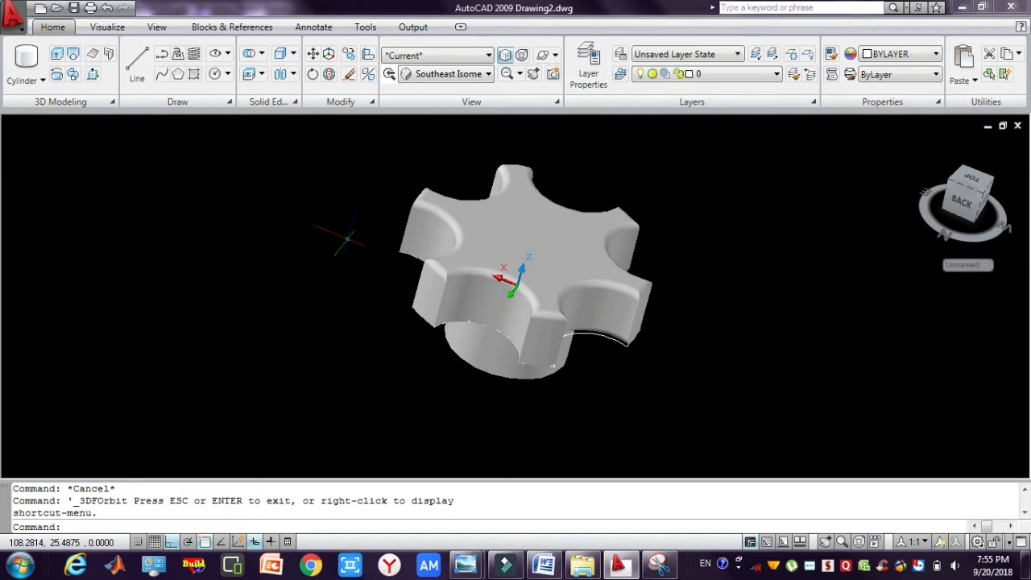
left_click(369, 102)
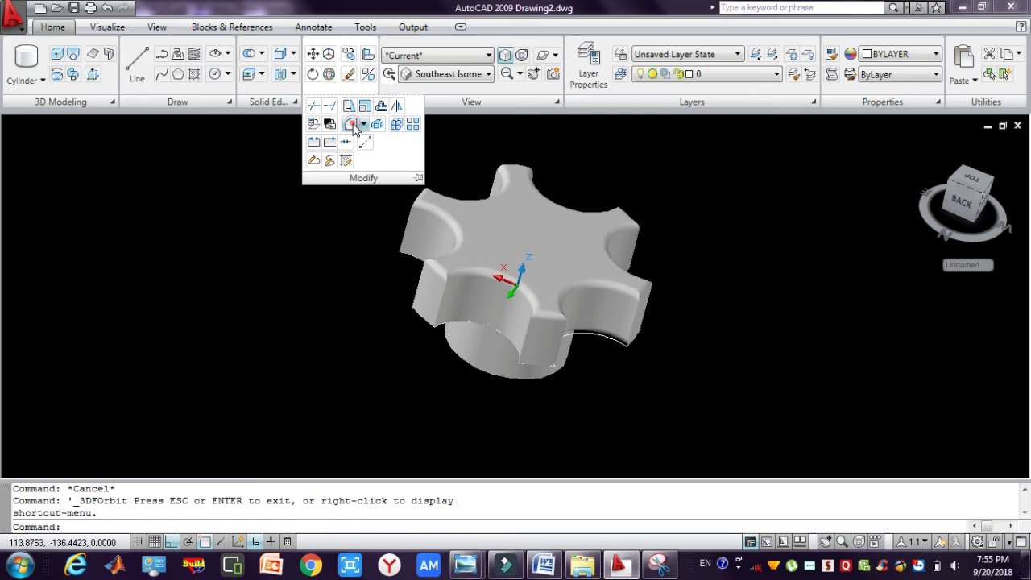
left_click(353, 126)
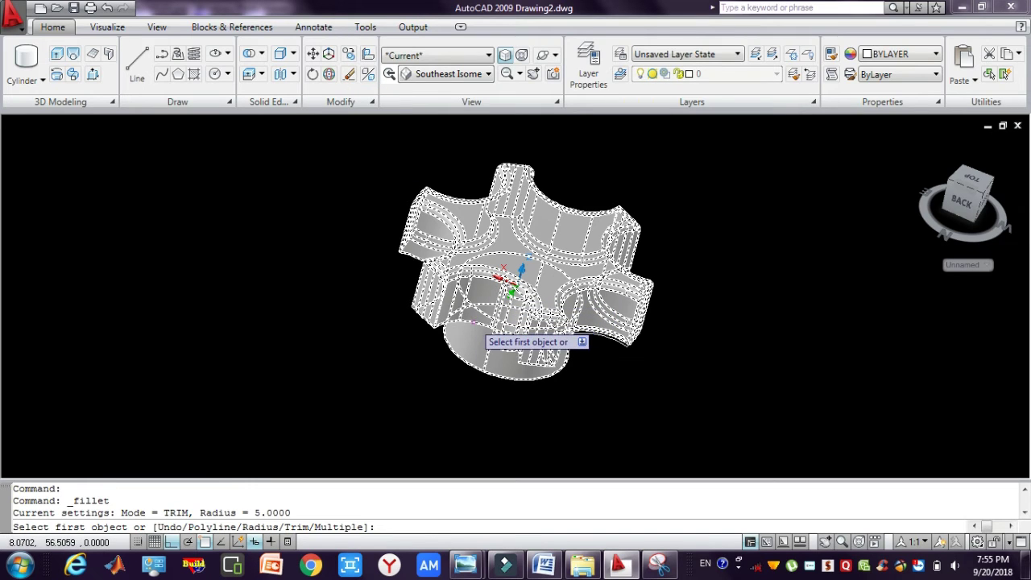
left_click(473, 323)
key("Return")
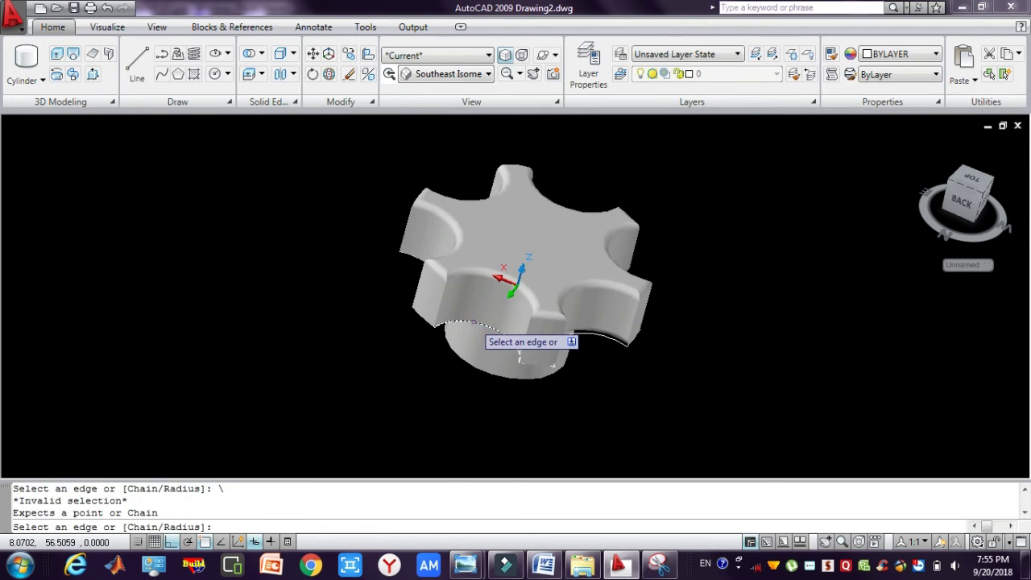
left_click(475, 322)
key("Return")
key("Escape")
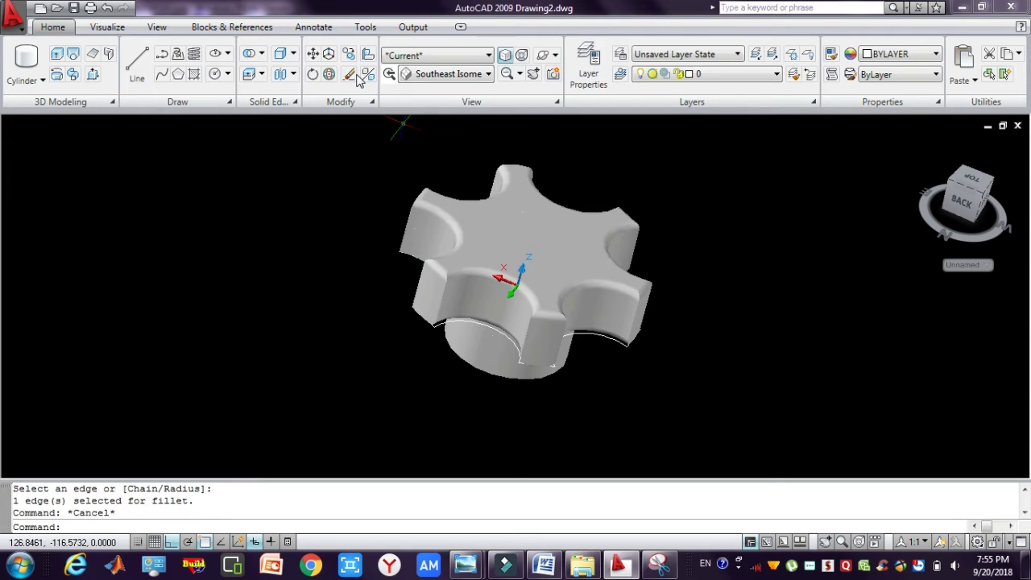
Fillet the bottom edge of the last unrounded scallop, beside the back one, with radius 5.
left_click(325, 105)
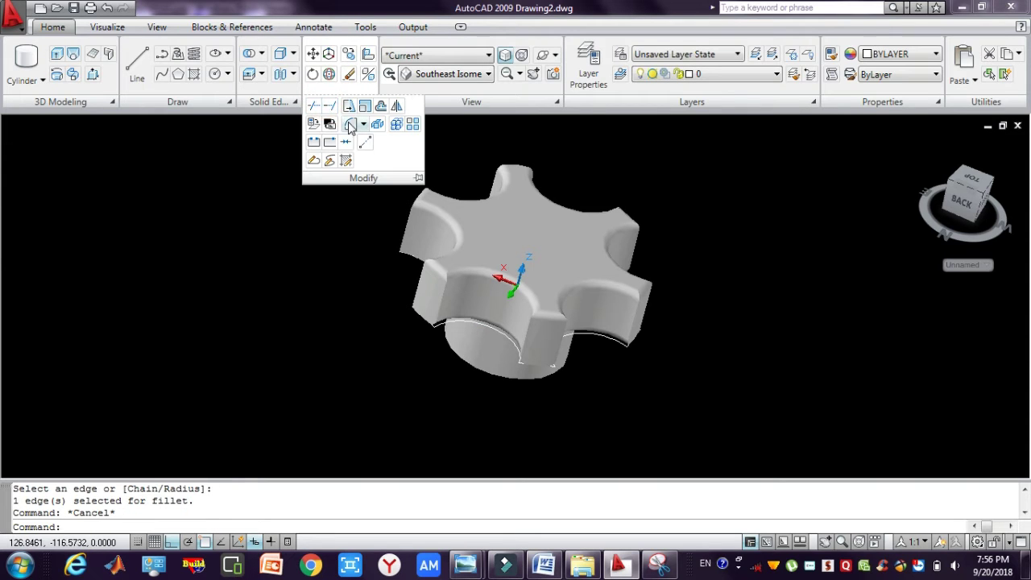
left_click(350, 124)
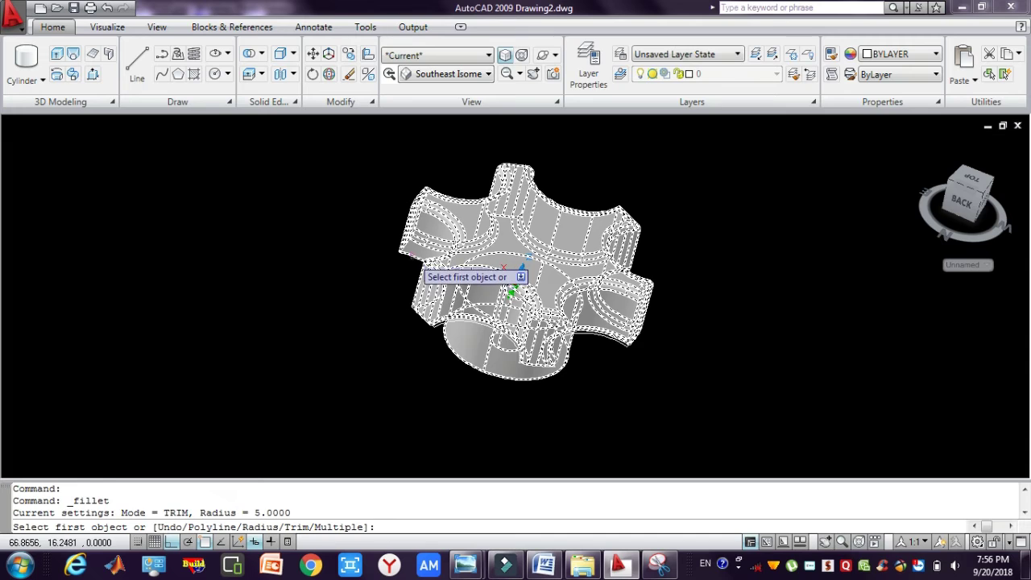
left_click(411, 256)
type("8")
key("Return")
key("Return")
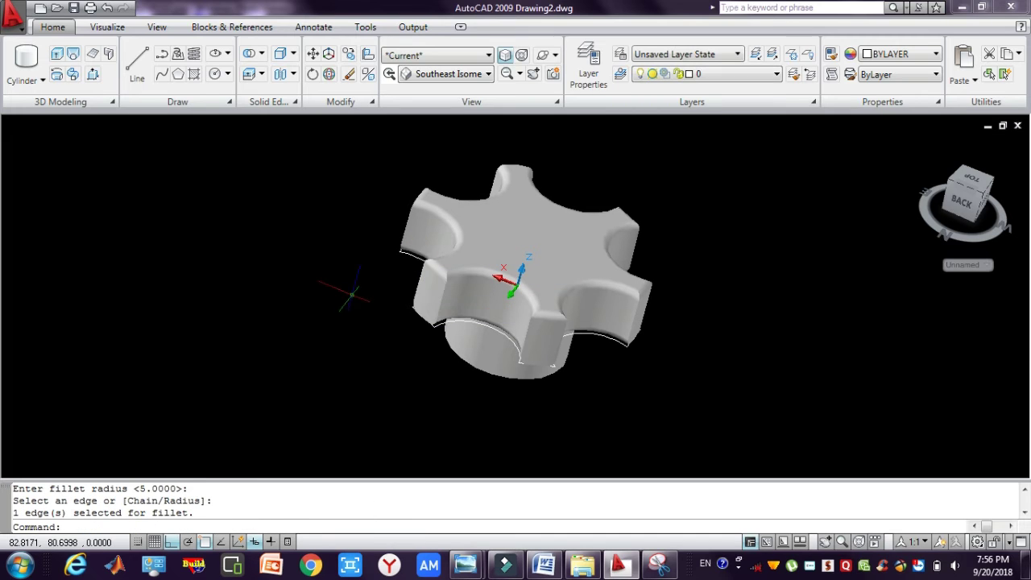
key("Escape")
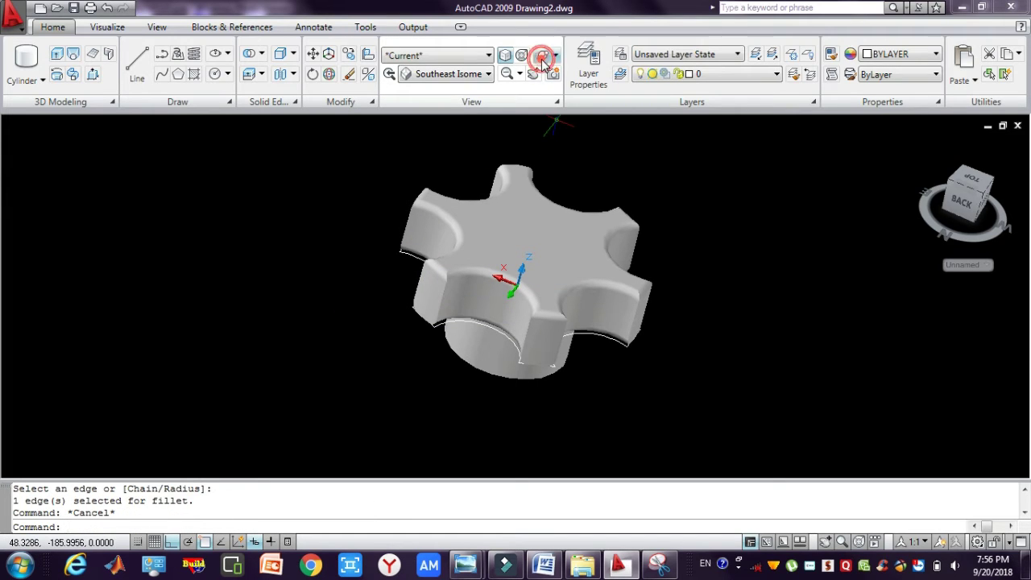
Examine the head's bottom edges and the shank from several sides.
left_click(544, 63)
left_click_drag(454, 220, 582, 413)
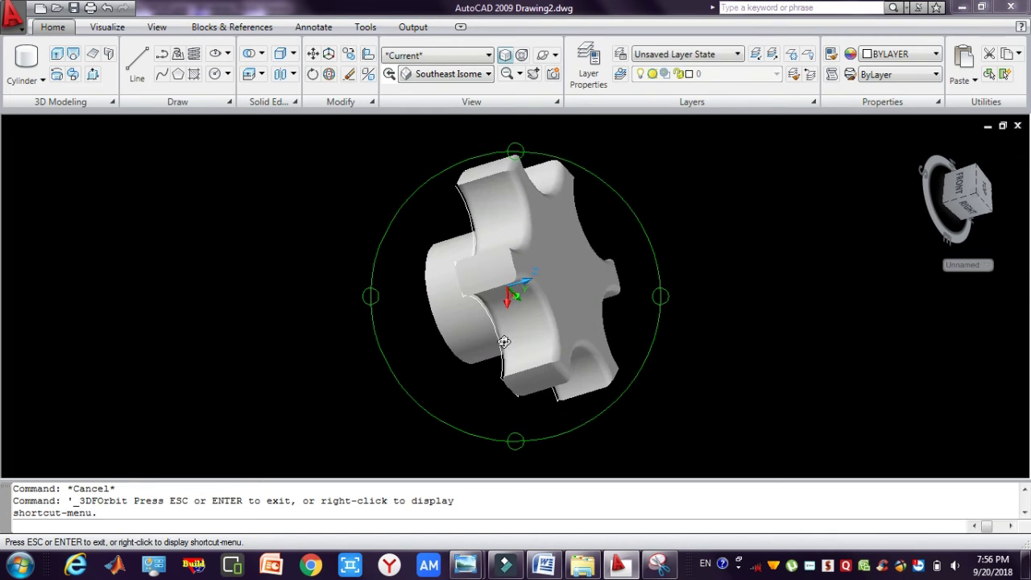
left_click_drag(503, 342, 394, 299)
left_click_drag(546, 336, 518, 260)
left_click_drag(604, 320, 503, 326)
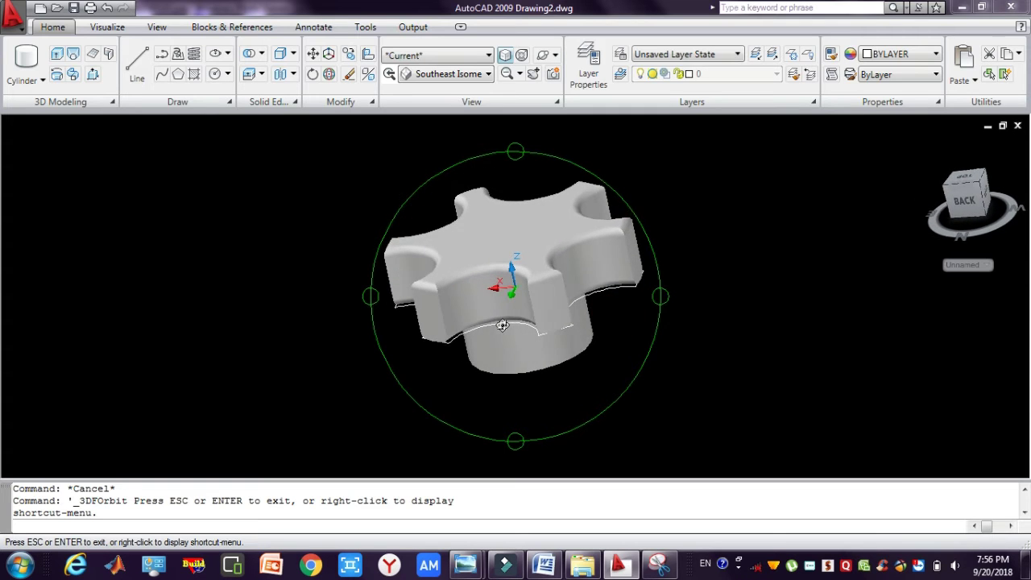
mouse_move(625, 287)
left_mouse_down()
mouse_move(562, 321)
mouse_move(569, 299)
mouse_move(502, 277)
mouse_move(534, 325)
left_mouse_up()
mouse_move(645, 261)
left_mouse_down()
mouse_move(568, 306)
mouse_move(621, 259)
left_mouse_up()
key("Escape")
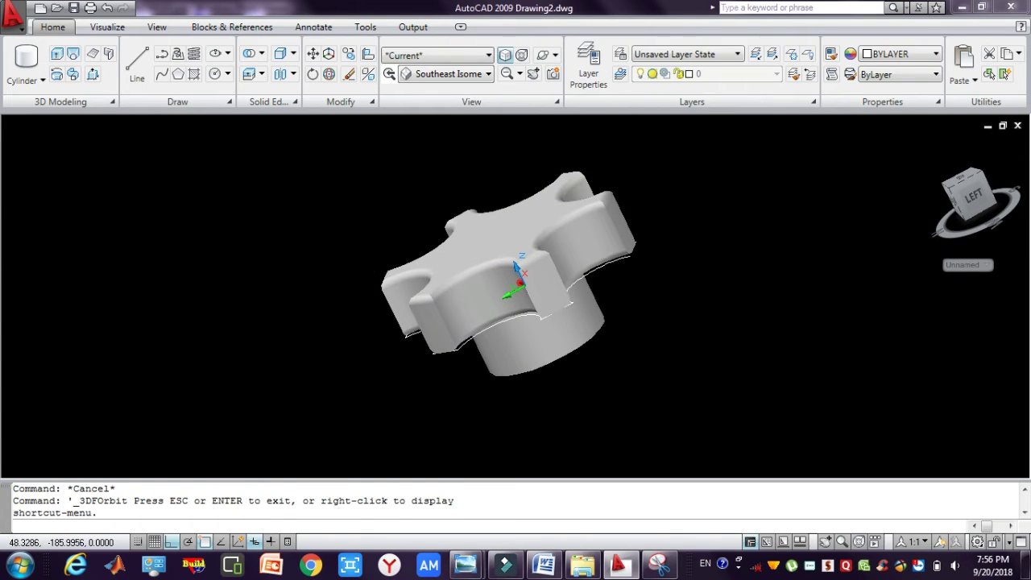
key("Escape")
Try to fillet the bottom outer edge of a lobe tip with radius 5.
left_click(334, 103)
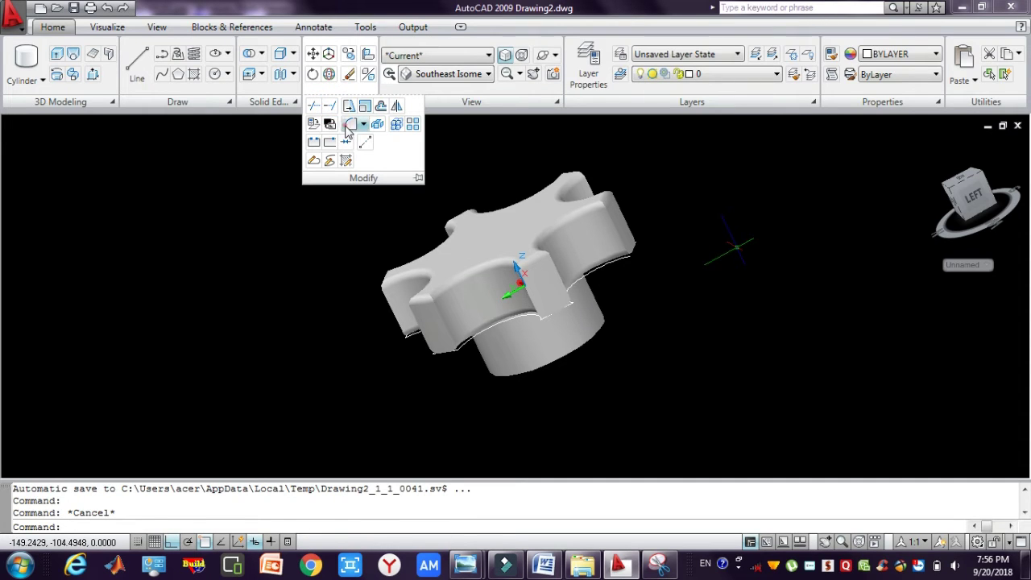
left_click(348, 126)
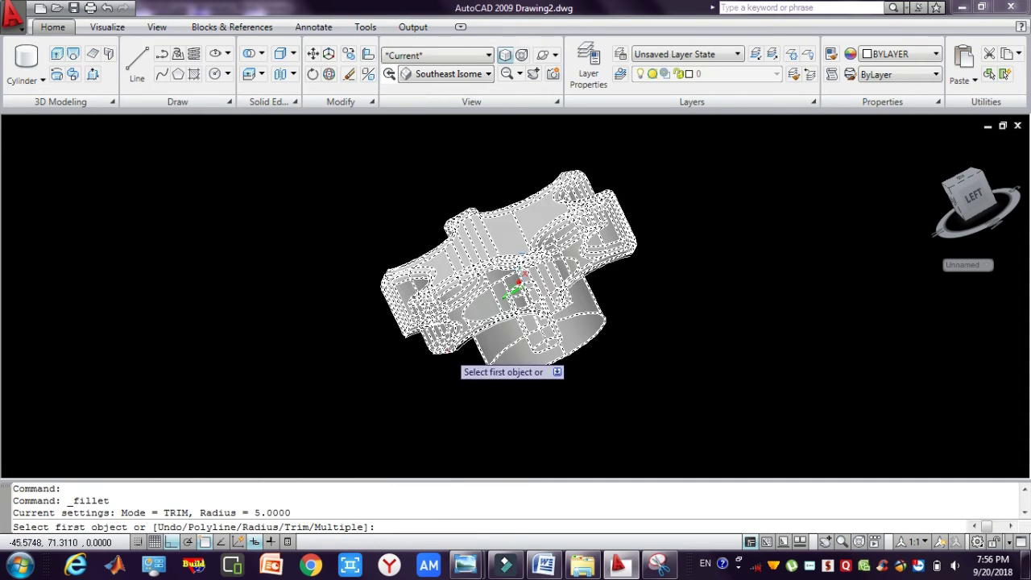
left_click(441, 351)
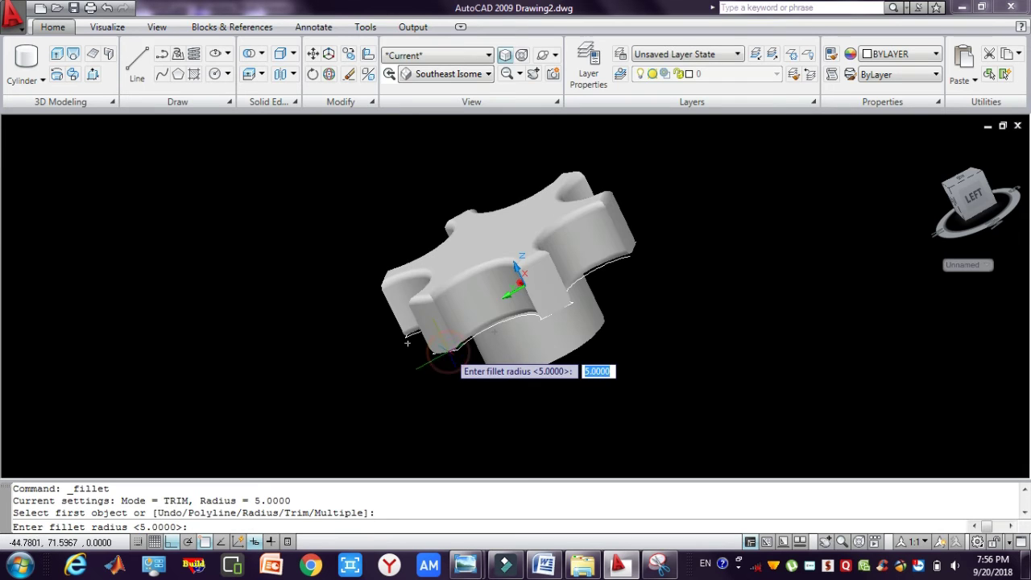
key("Return")
key("Return")
key("Return")
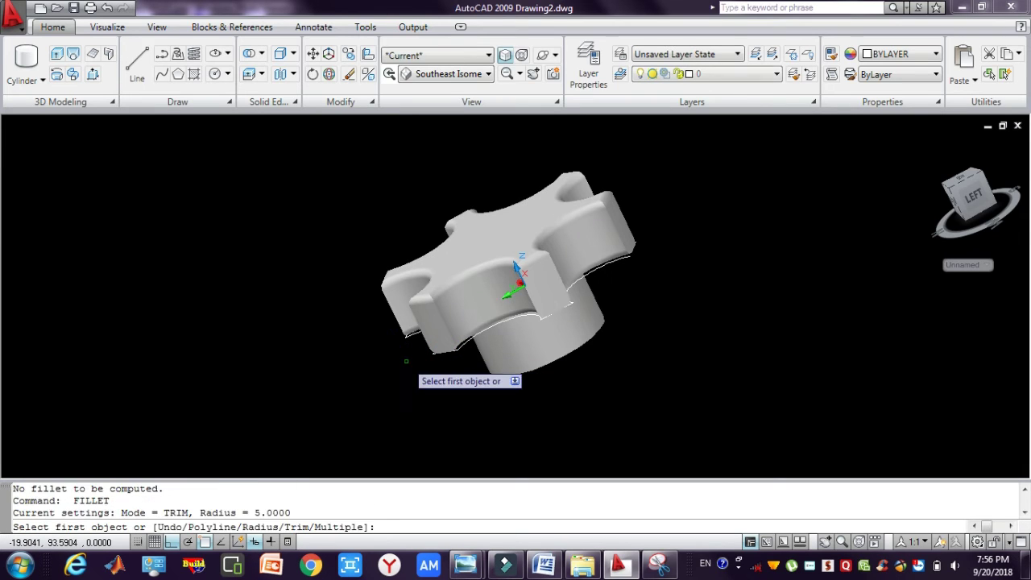
left_click(427, 353)
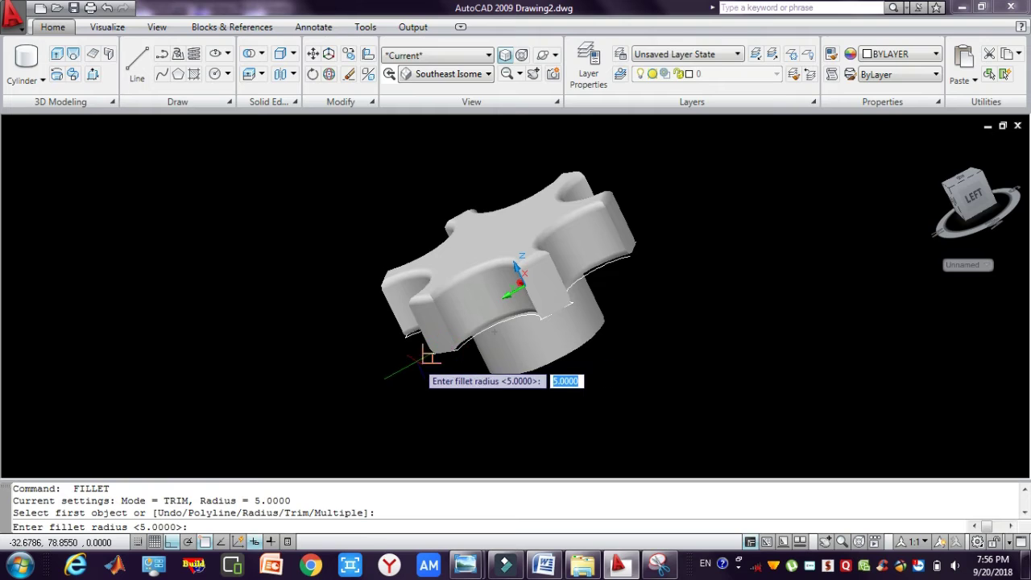
key("Escape")
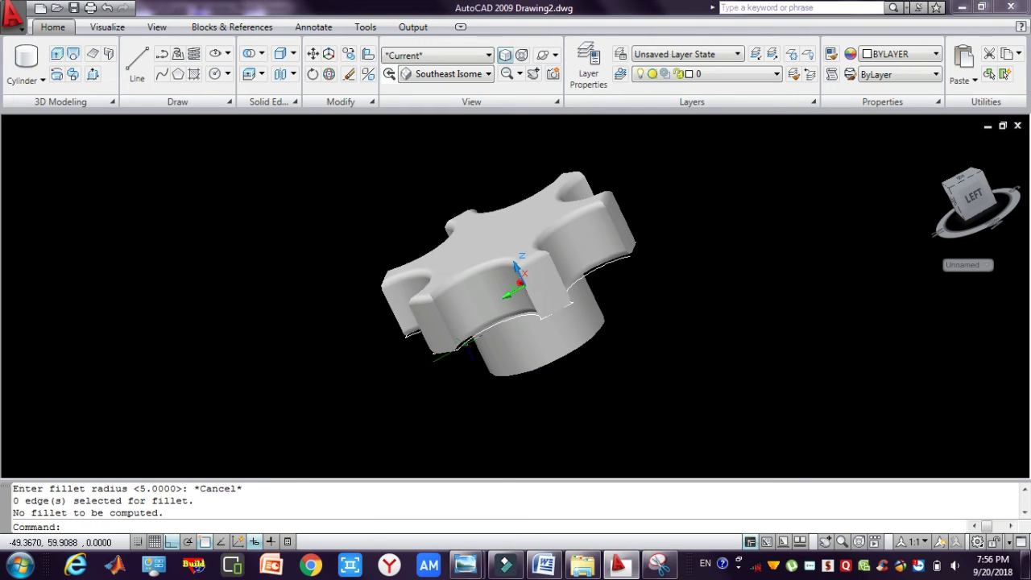
Erase the leftover outline arcs and lobe-tip segments beneath the front scallops on the left side of the head.
left_click(465, 344)
key("Delete")
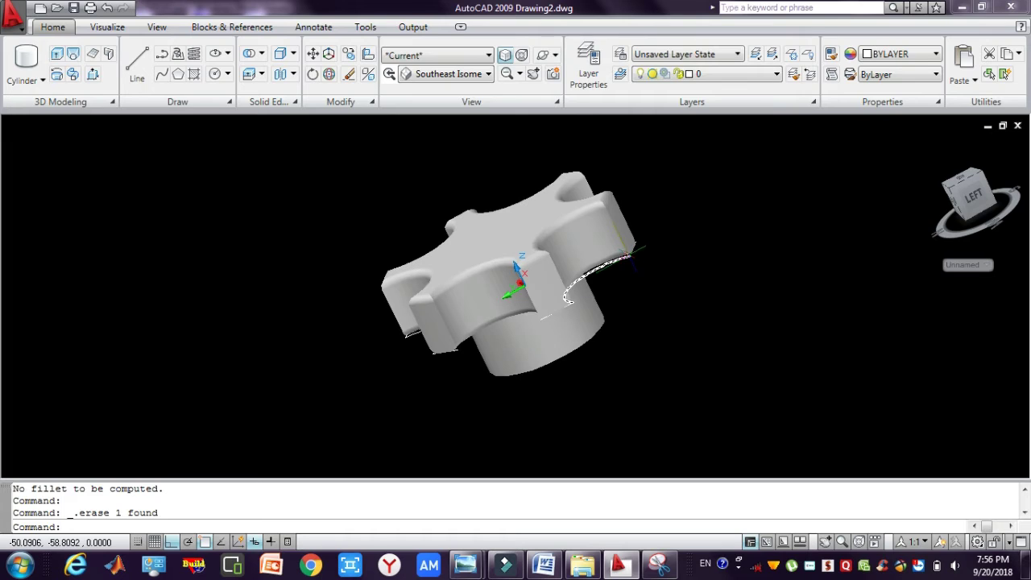
left_click(628, 249)
key("Delete")
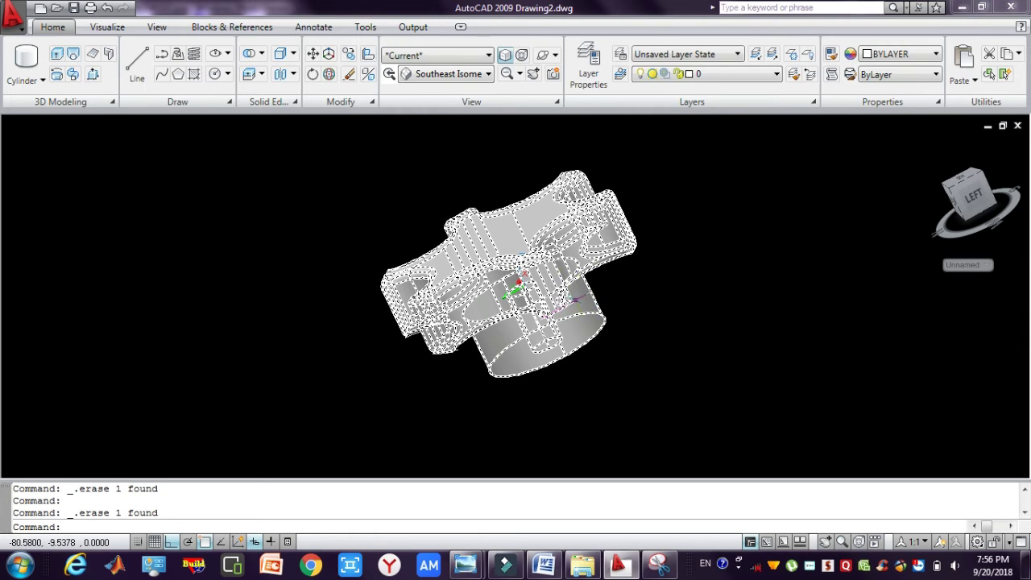
left_click(572, 303)
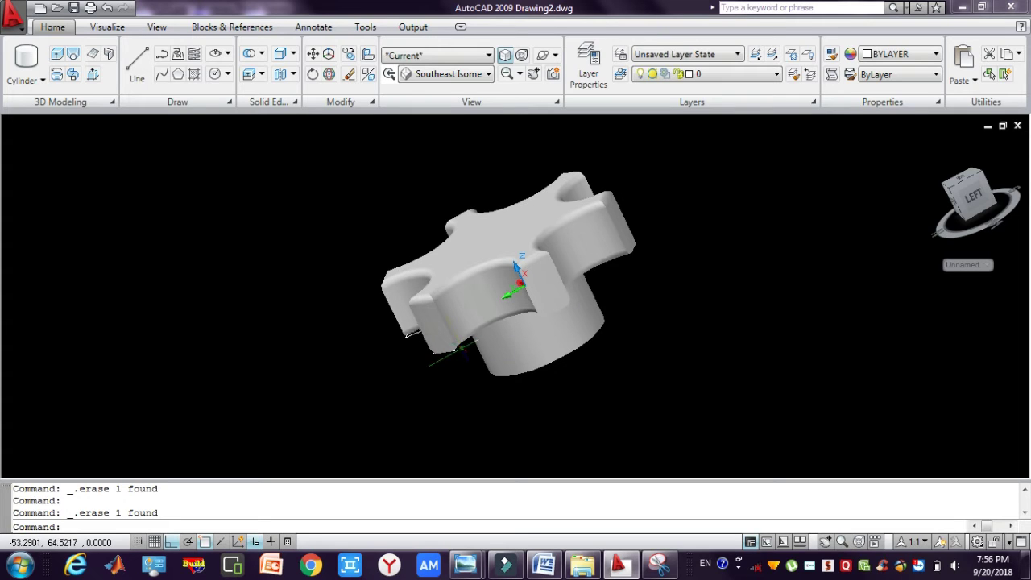
left_click(454, 354)
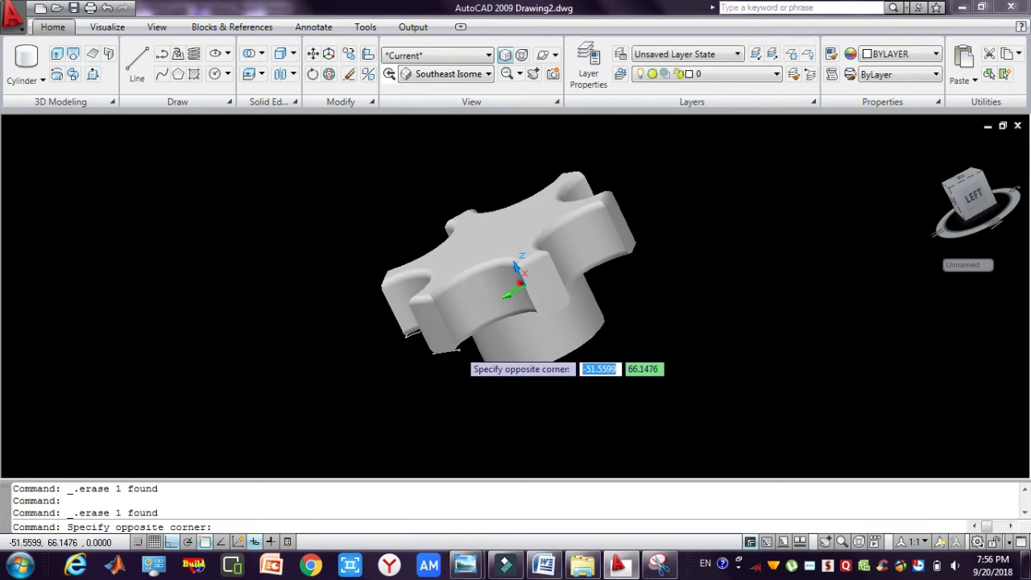
left_click(442, 352)
key("Delete")
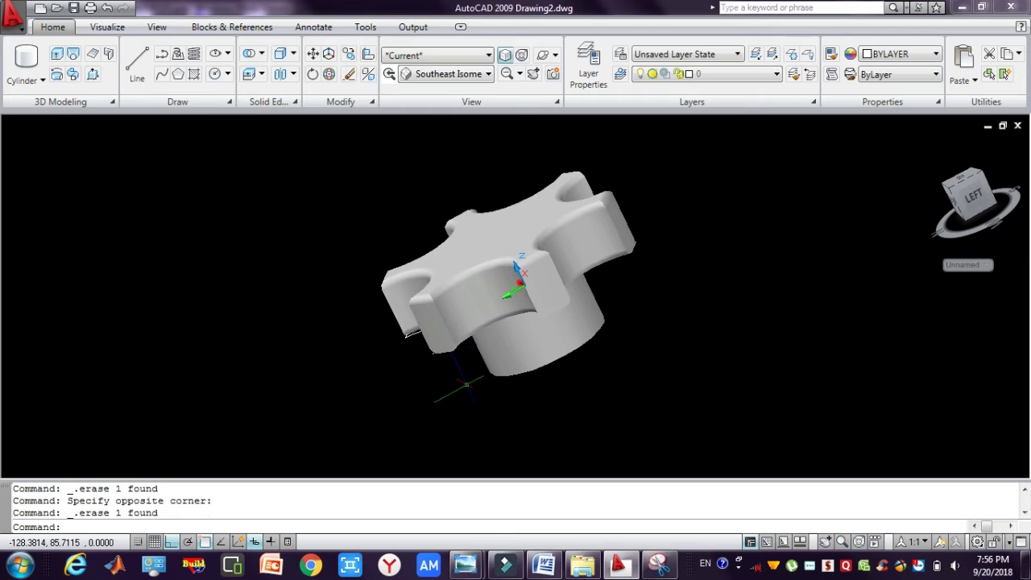
Erase the leftover outline arc under the back scallop and the short outline segment at the adjacent lobe tip.
left_click(543, 55)
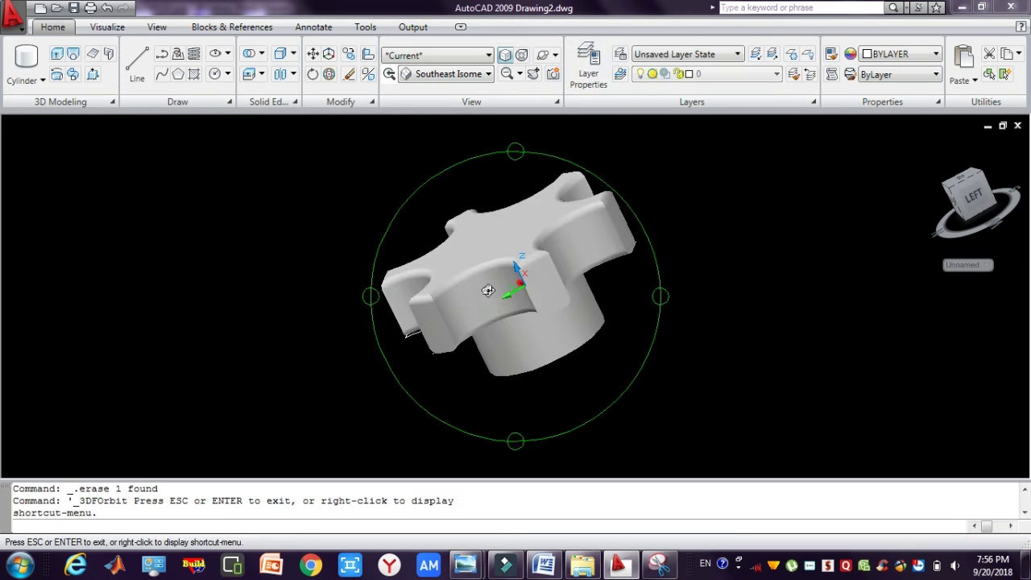
left_click_drag(564, 258, 626, 303)
key("Escape")
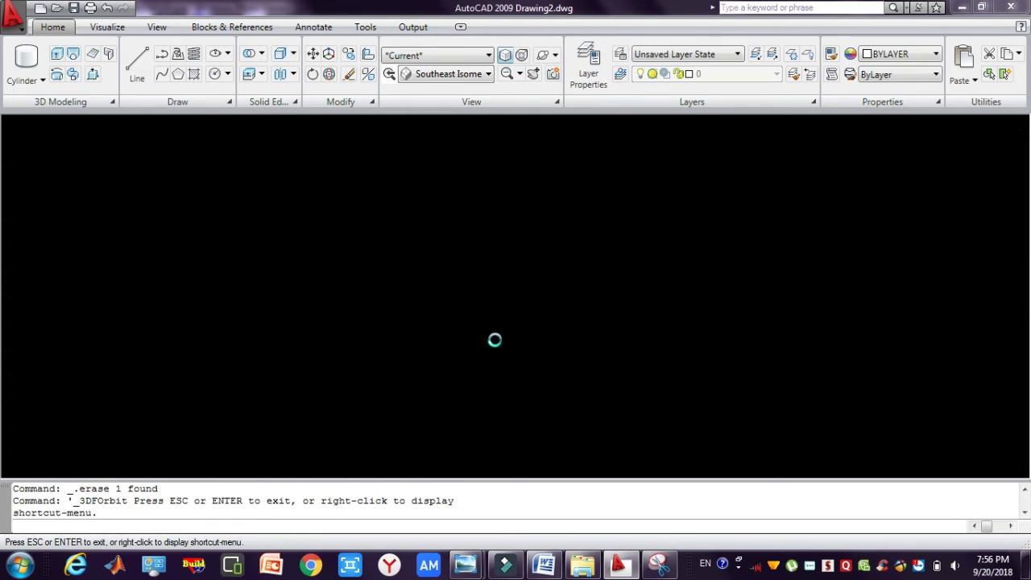
key("Escape")
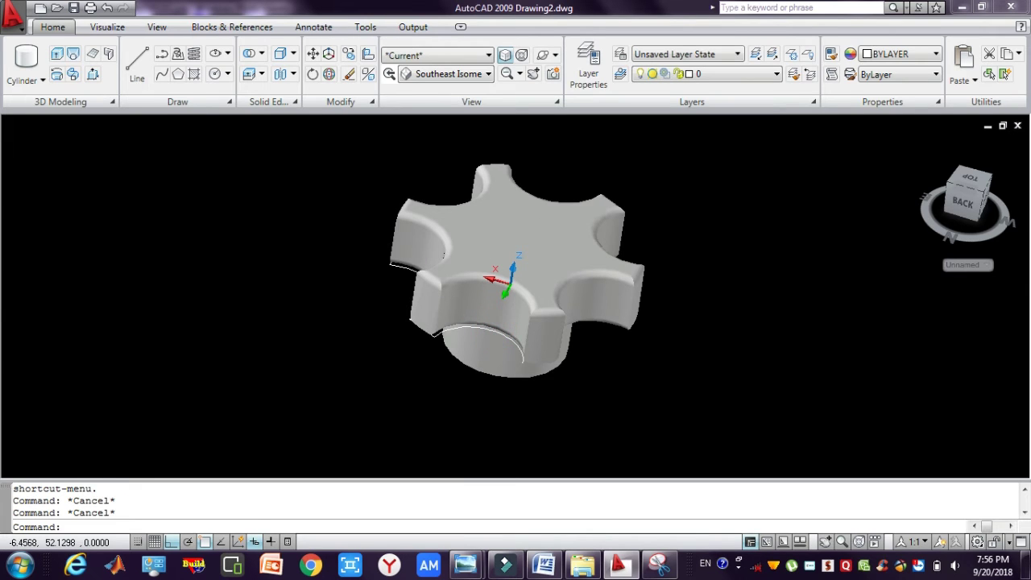
left_click(443, 256)
key("Escape")
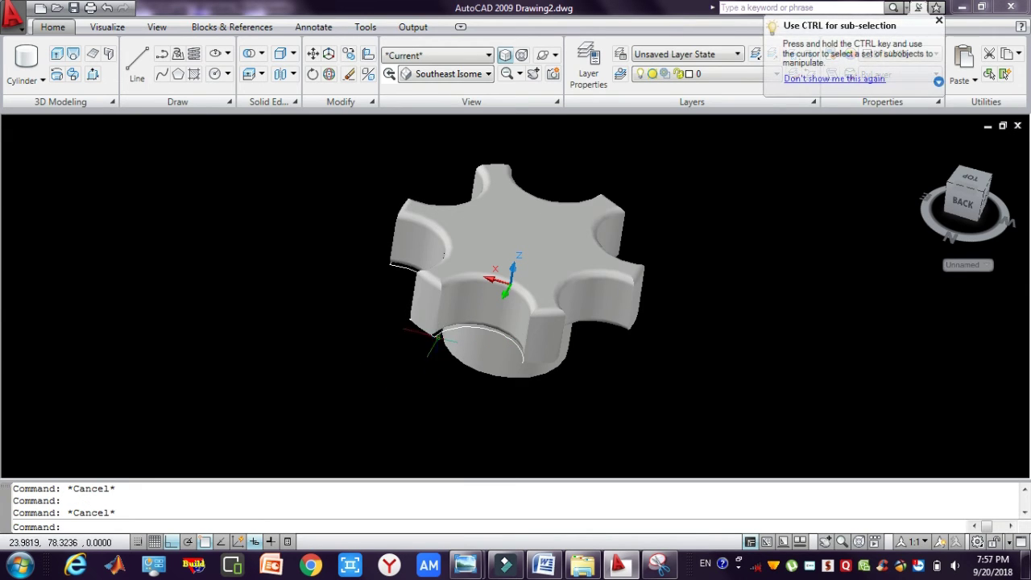
left_click(435, 333, "ctrl")
key("Delete")
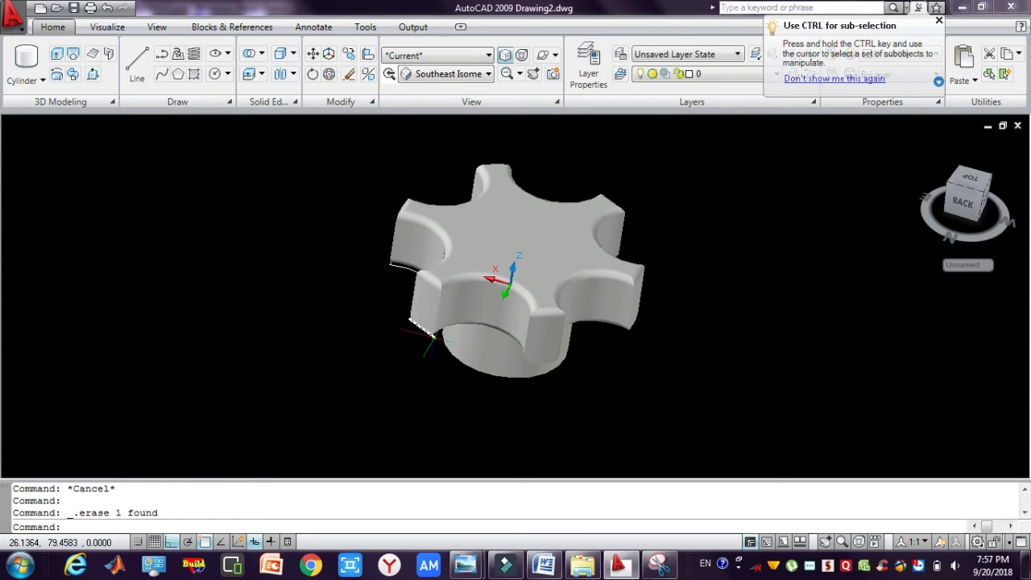
left_click(427, 332, "ctrl")
key("Delete")
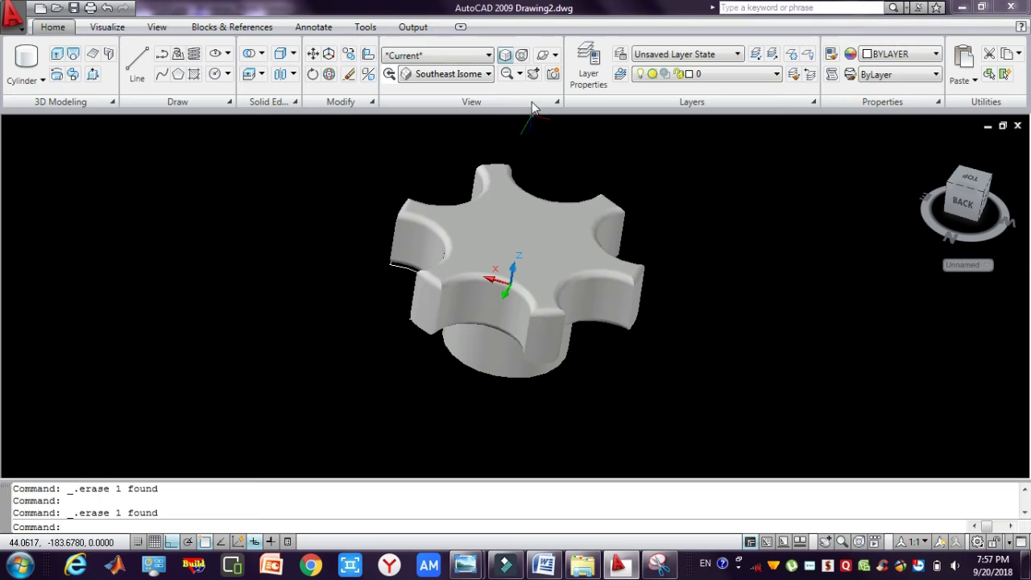
Erase the leftover outlines around the shank and under the neighbouring scallop between the back and right sides.
left_click(545, 55)
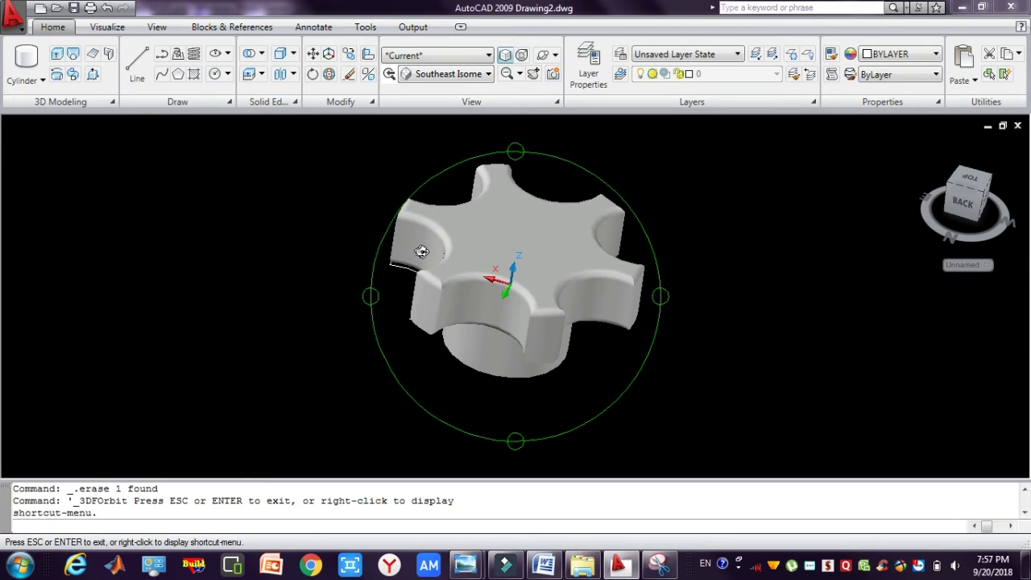
left_click_drag(421, 253, 476, 293)
left_click_drag(404, 310, 448, 329)
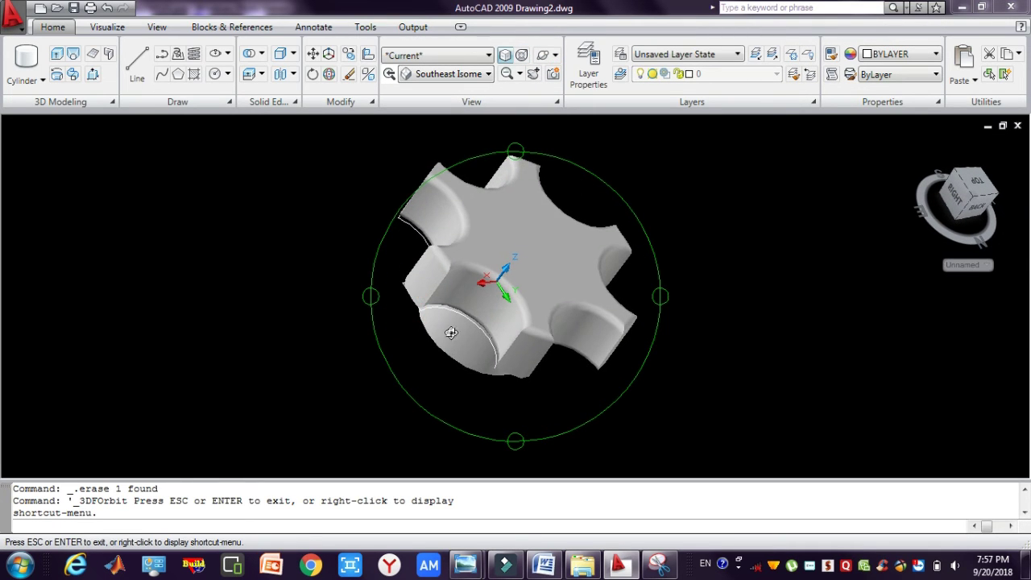
key("Escape")
key("Delete")
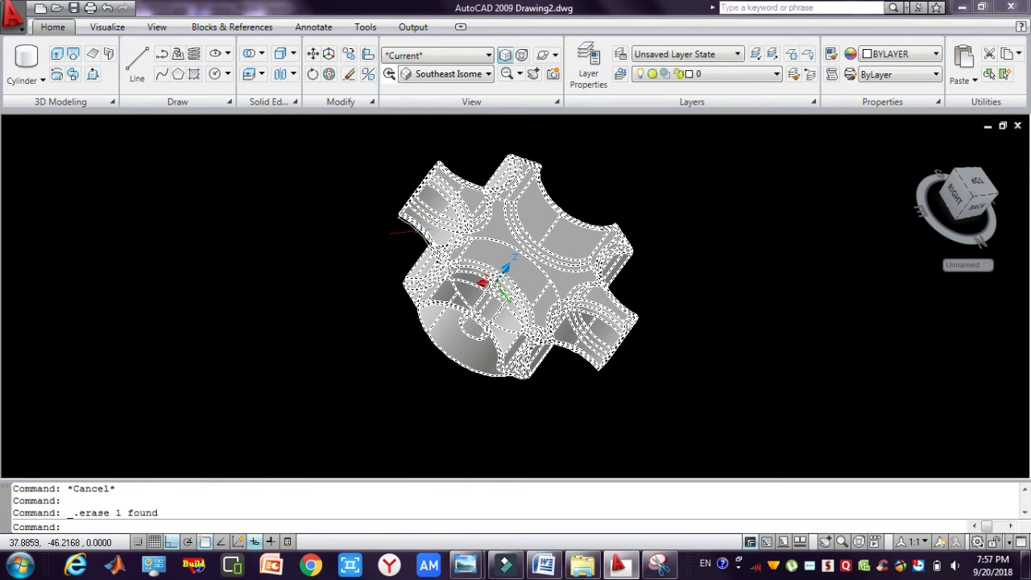
left_click(415, 230, "ctrl")
key("Delete")
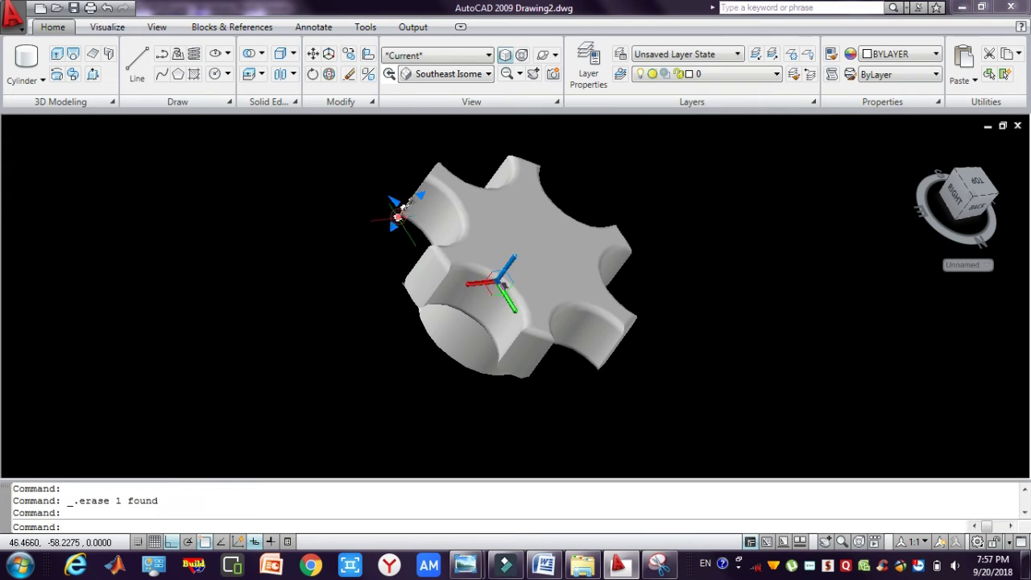
Erase the remaining straight outline segment under the lobe tip on the right side of the head.
left_click(543, 55)
left_click_drag(477, 300, 509, 313)
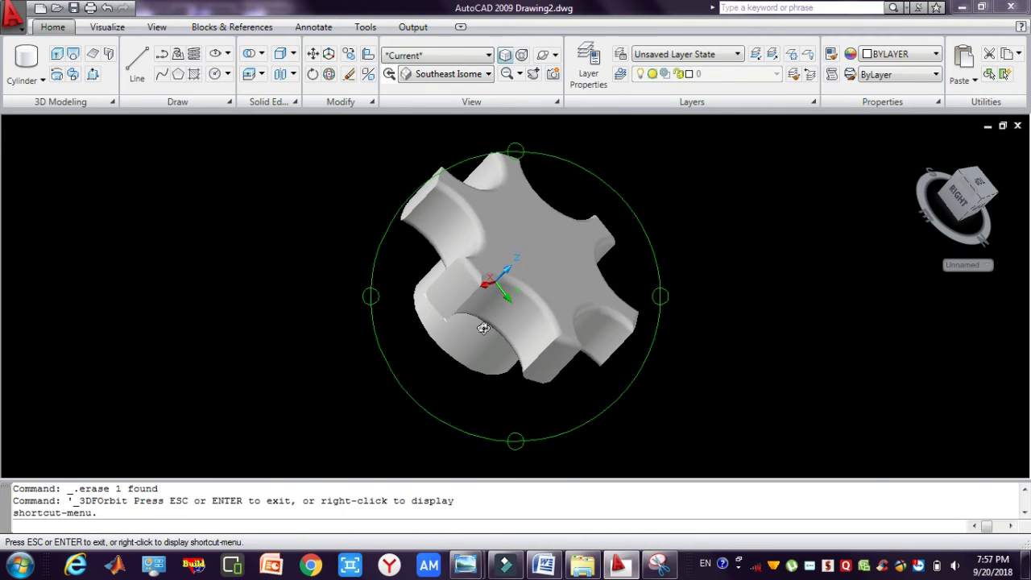
key("Escape")
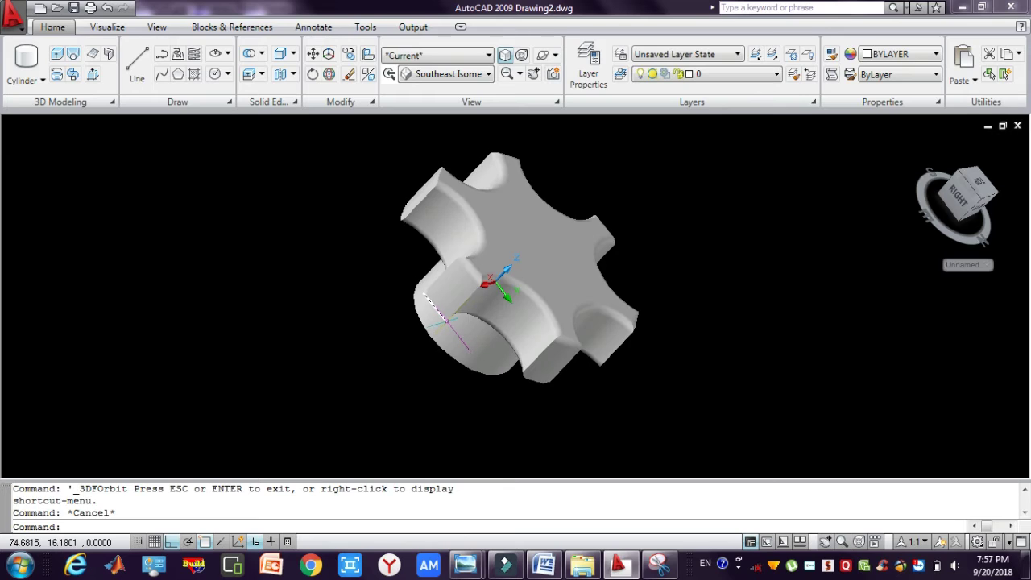
left_click(448, 323)
key("Delete")
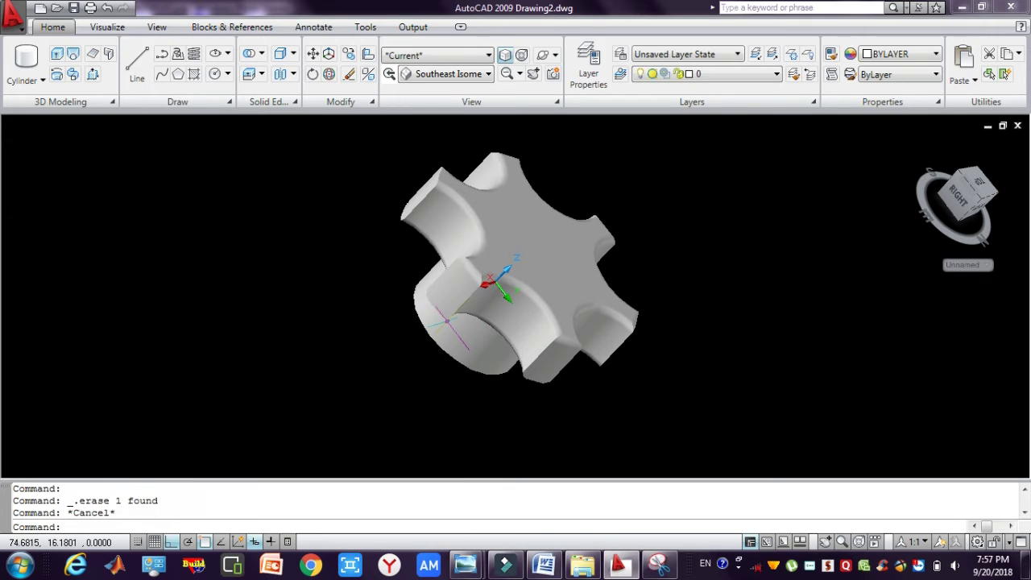
key("Escape")
key("Escape")
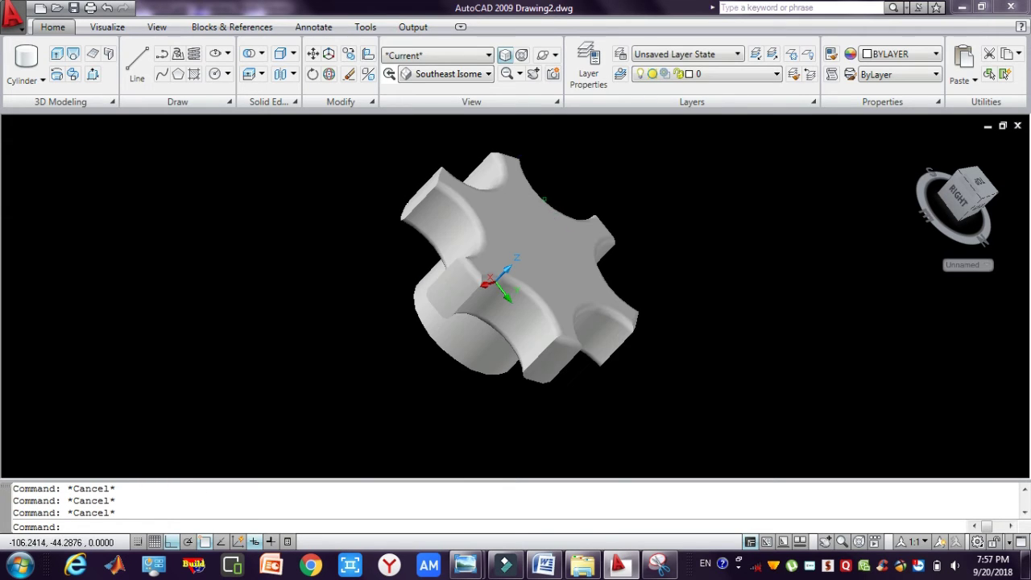
Try to fillet the bottom outer edge of the front lobe tip on the back side with radius 5.
left_click(543, 52)
left_click_drag(553, 266, 443, 247)
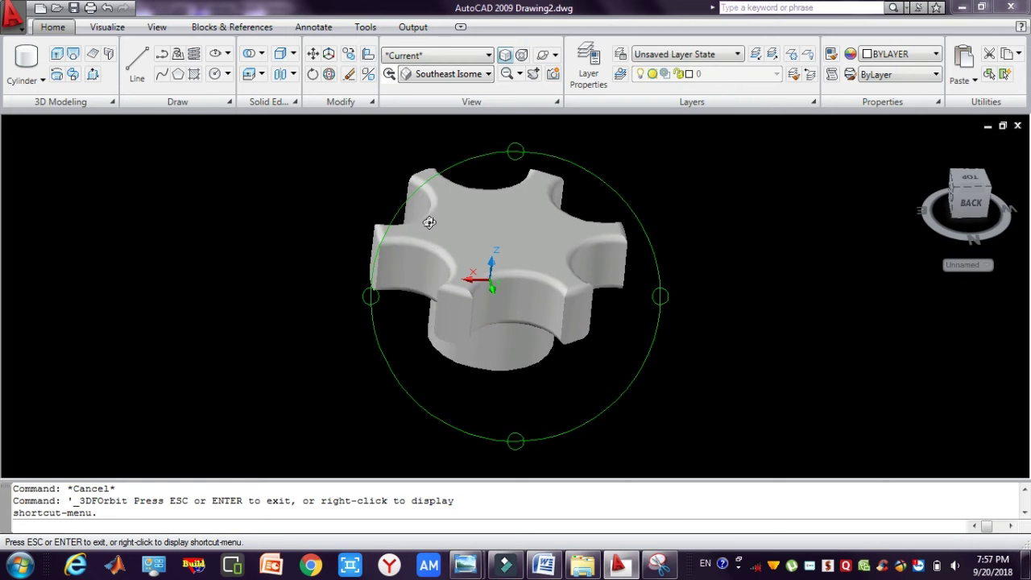
key("Escape")
left_click(346, 103)
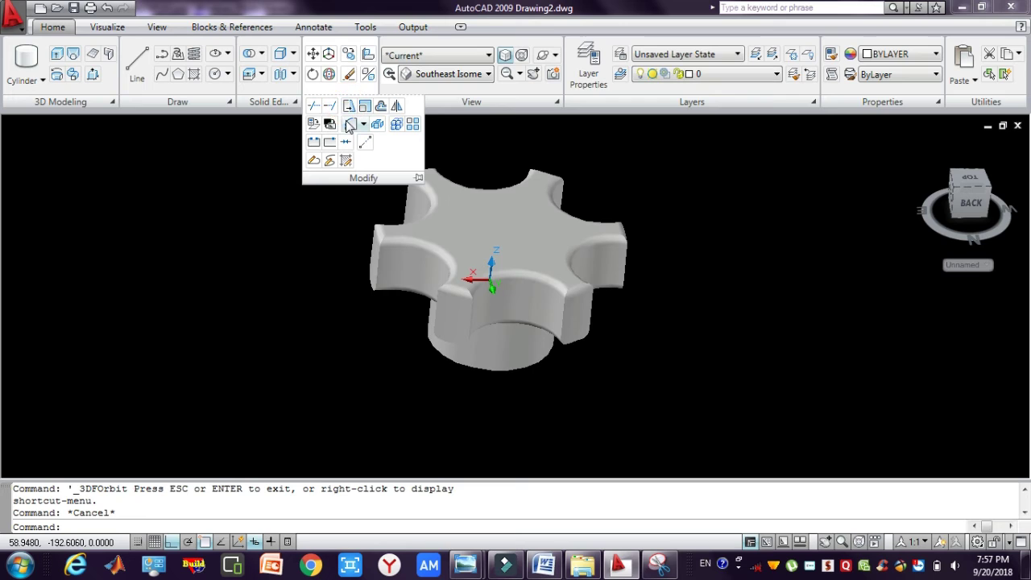
left_click(350, 124)
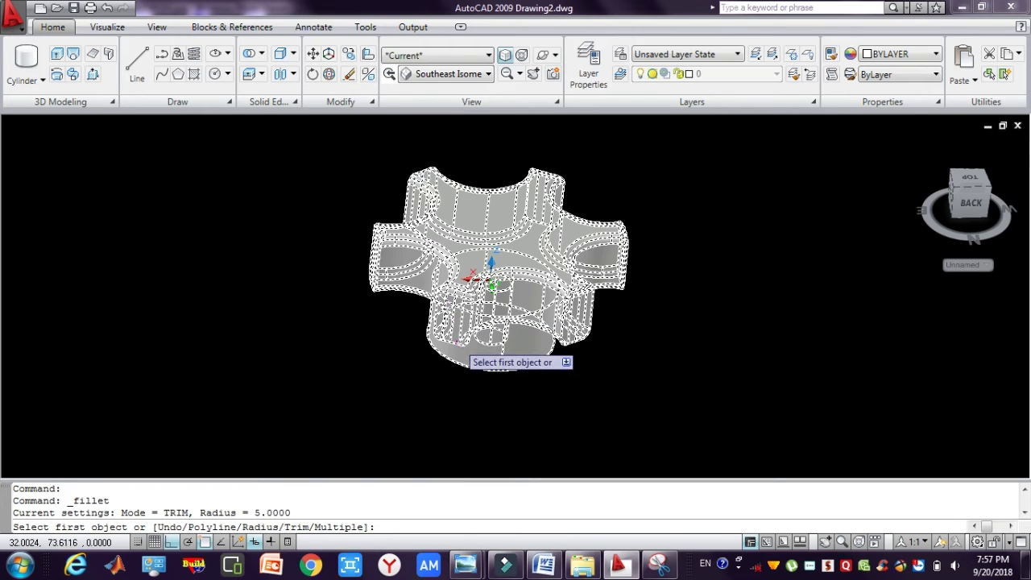
left_click(459, 342)
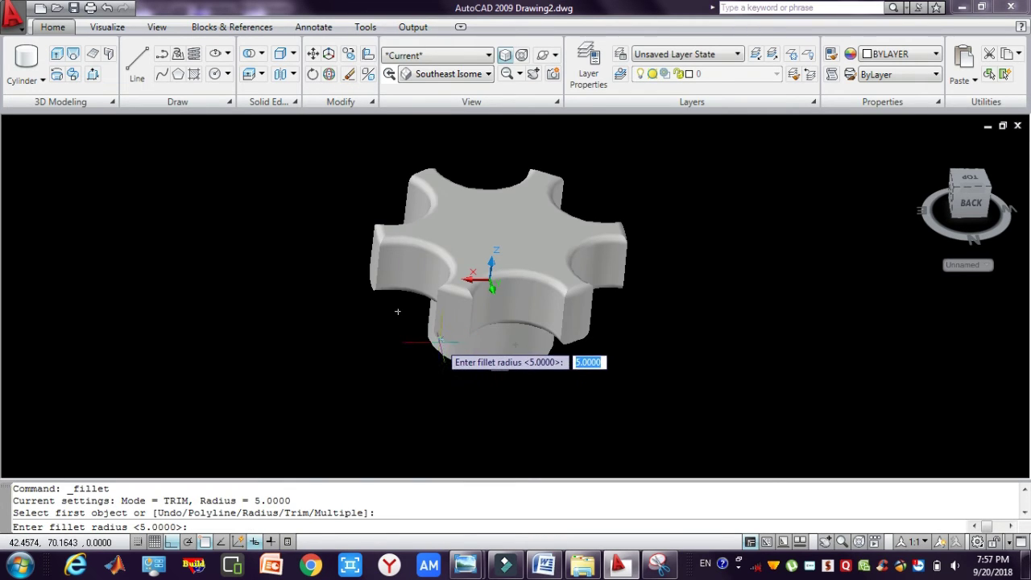
key("Return")
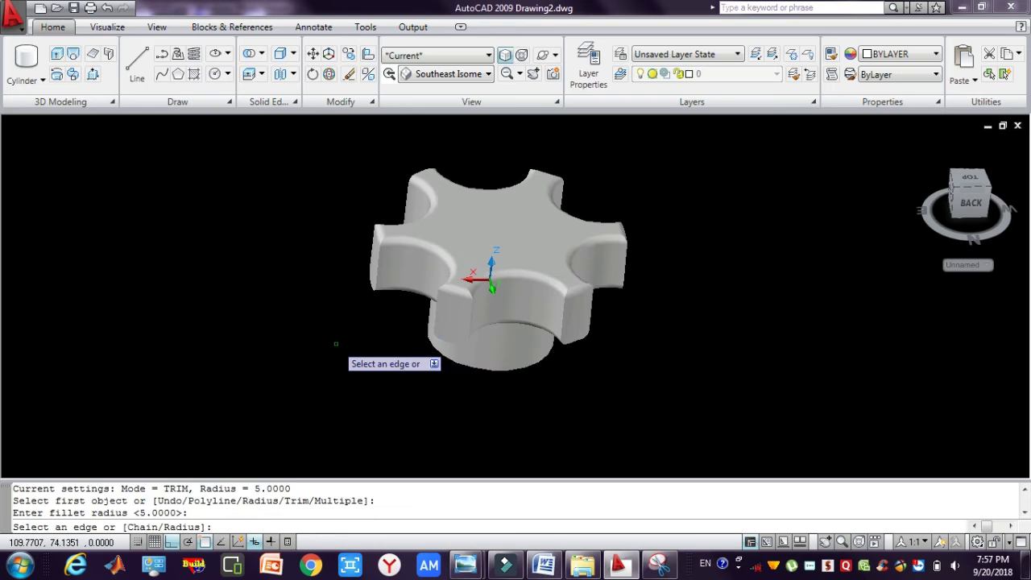
key("Return")
key("Escape")
key("Escape")
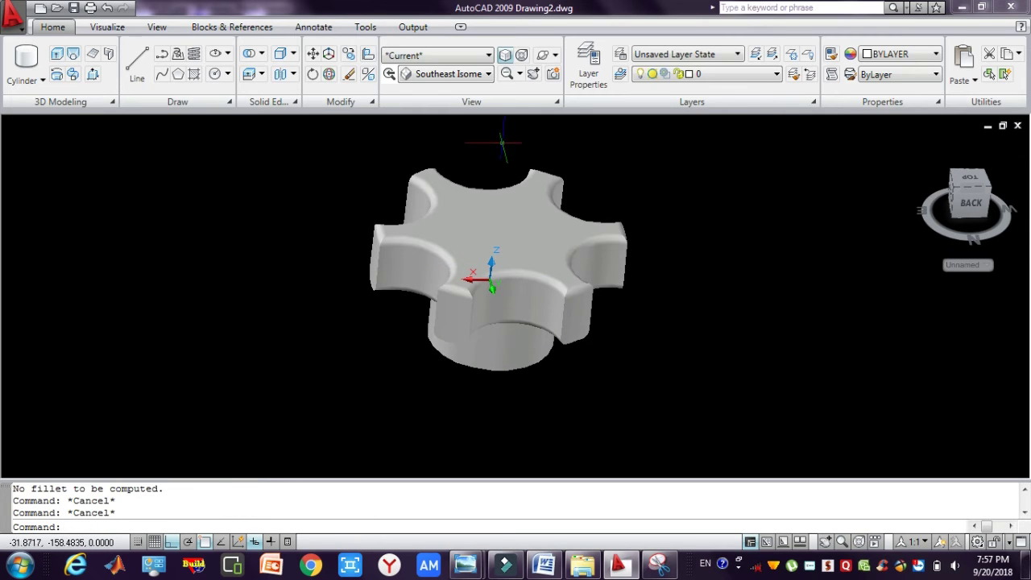
Erase the leftover outline arc under the scallop visible from below on the left side of the head.
left_click(543, 58)
left_click_drag(543, 244, 532, 263)
key("Escape")
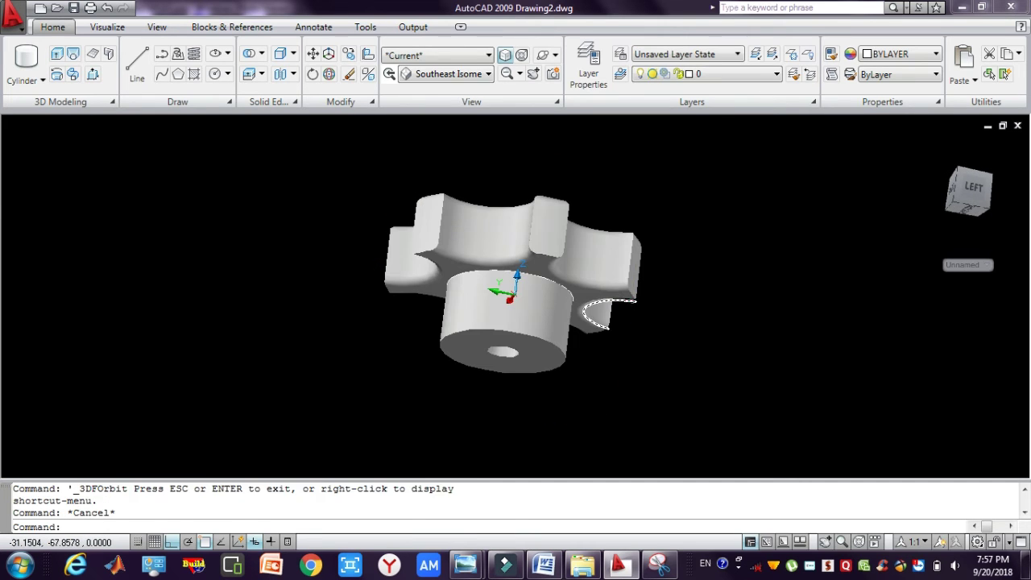
key("Escape")
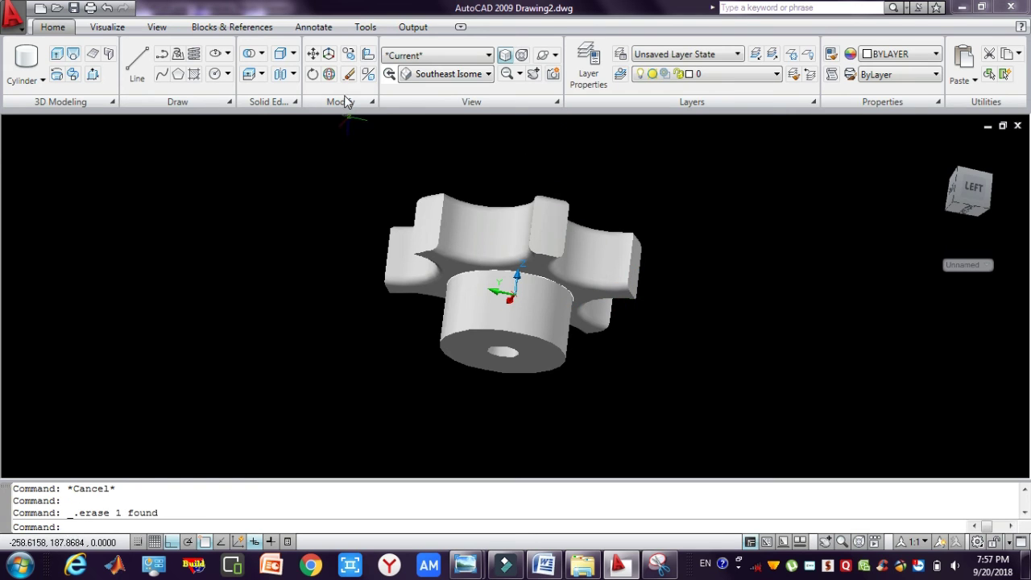
Fillet the bottom outer edge of the lobe tip facing the left side with radius 5.
mouse_move(346, 102)
left_click(352, 124)
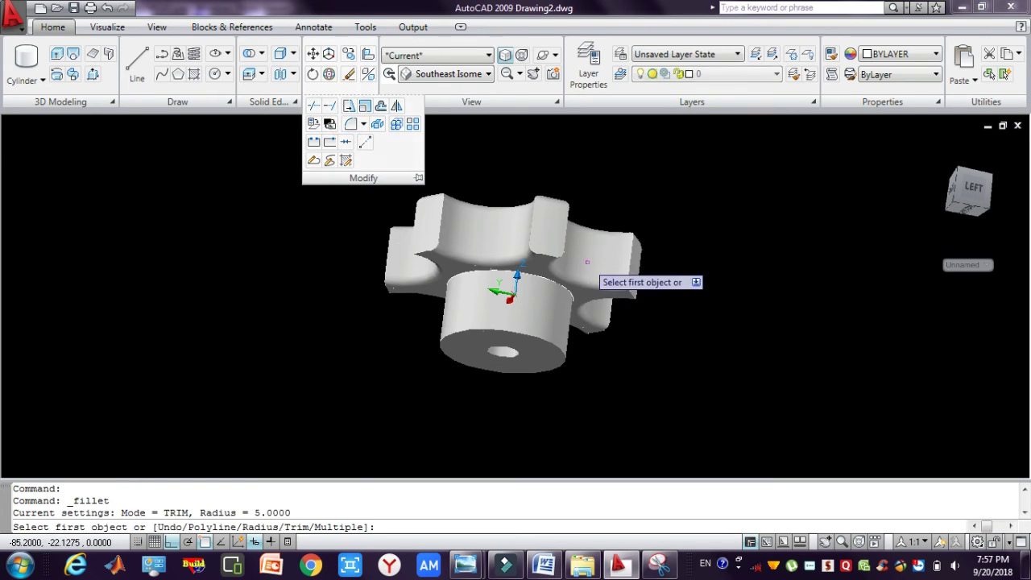
left_click(549, 256)
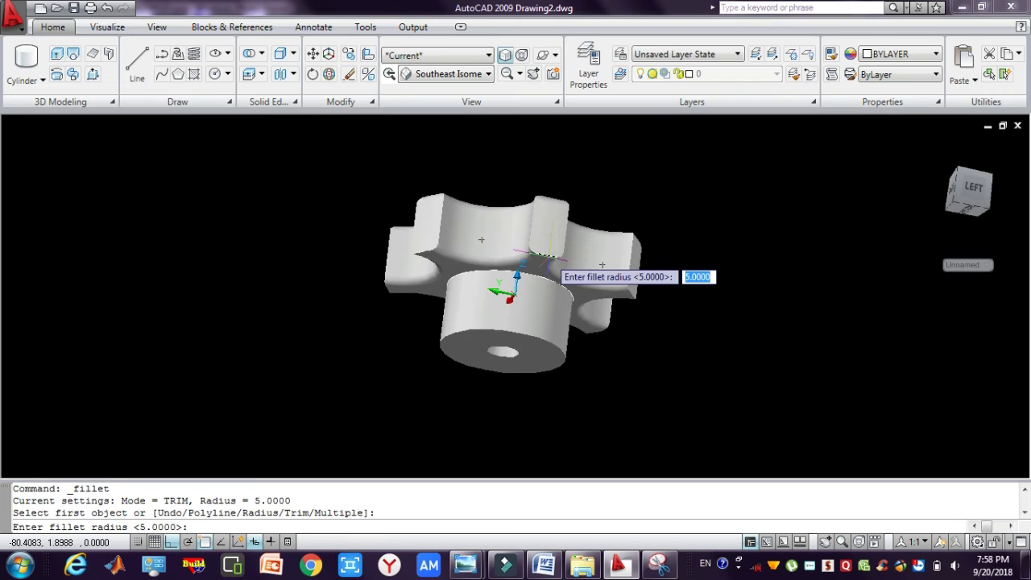
key("Return")
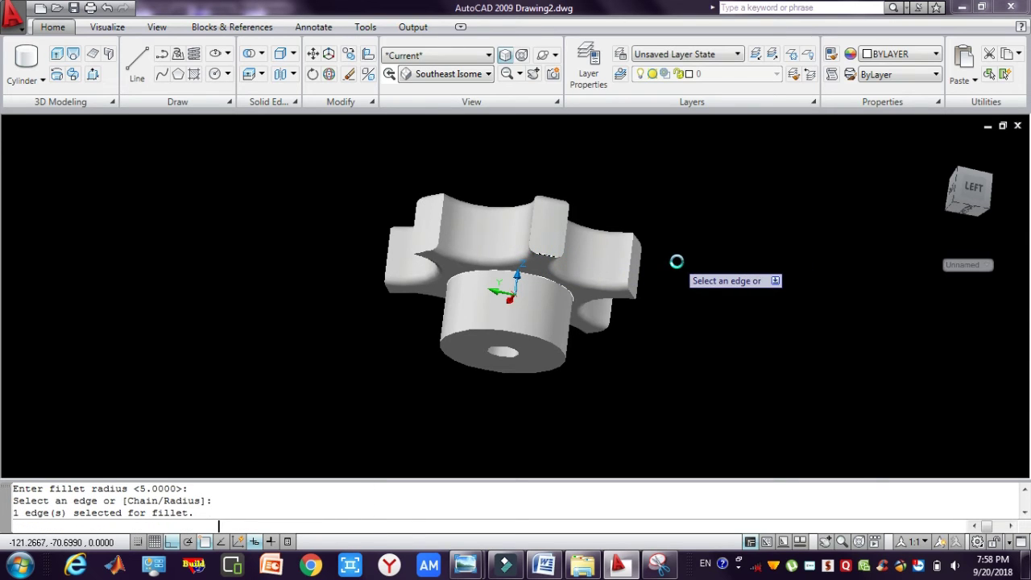
key("Return")
key("Escape")
key("Escape")
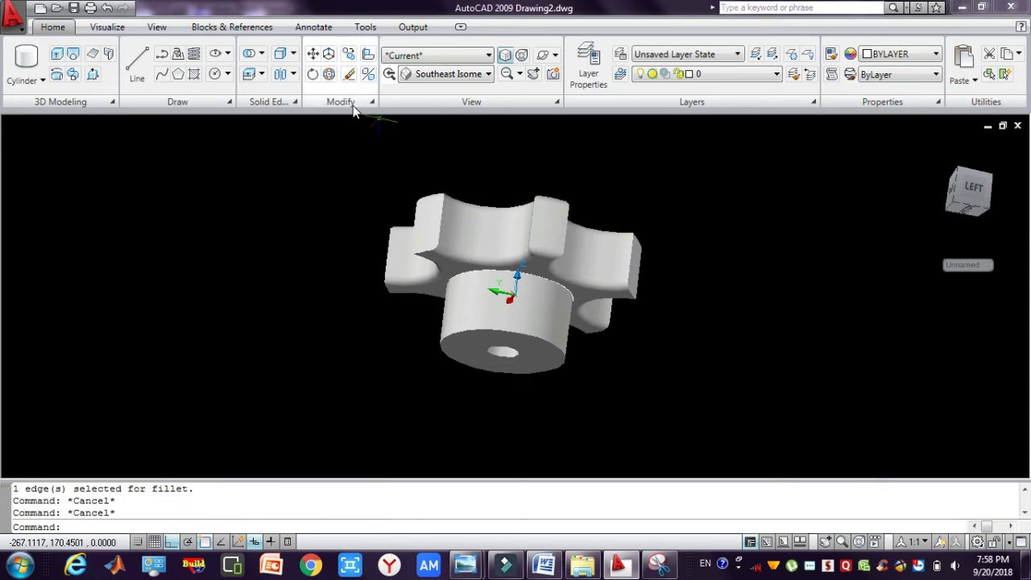
Try to fillet the bottom outer edge of the neighbouring lobe tip, across the scallop from the rounded one.
left_click(353, 101)
left_click(351, 123)
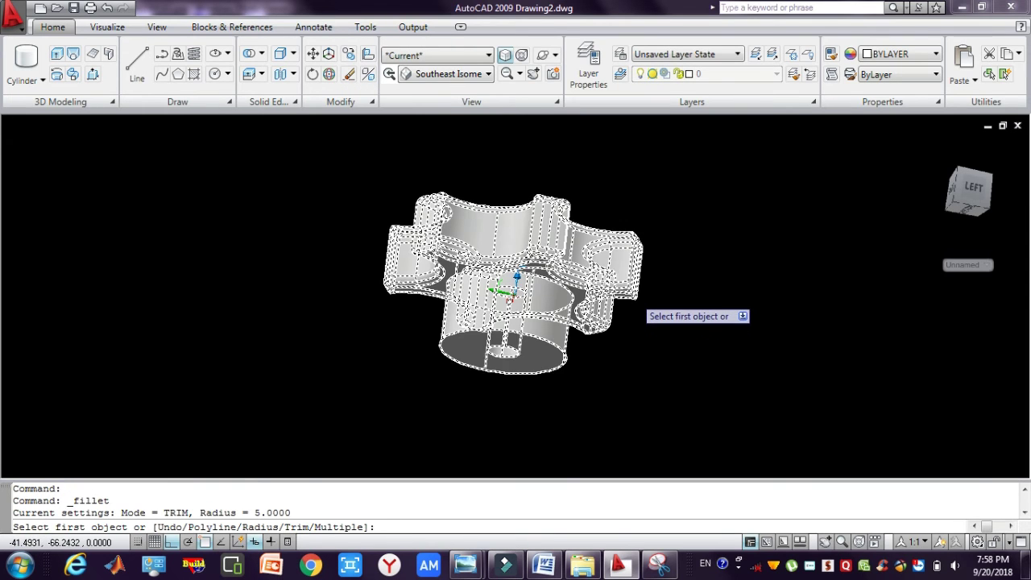
left_click(631, 293)
left_click(630, 313)
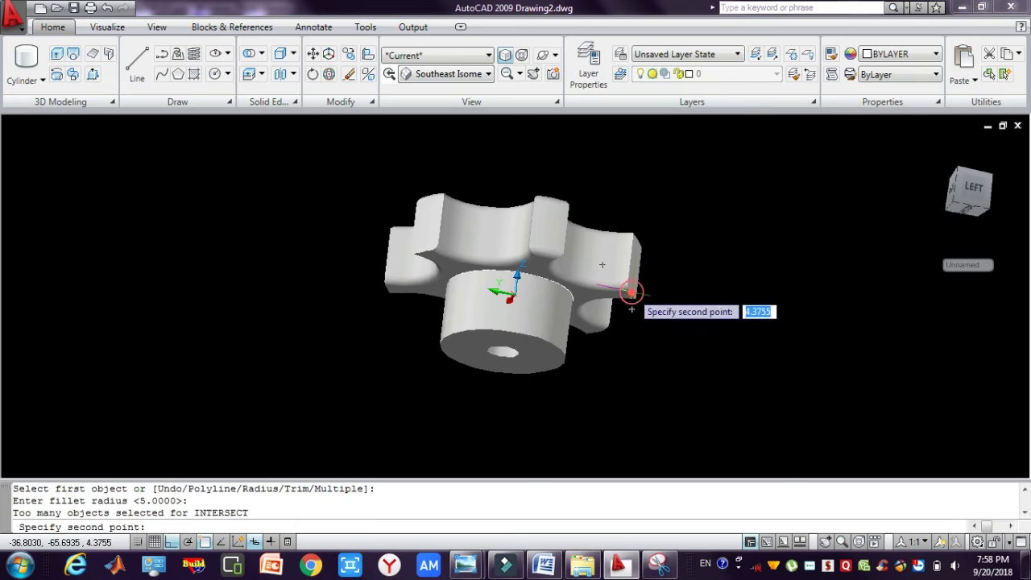
key("Escape")
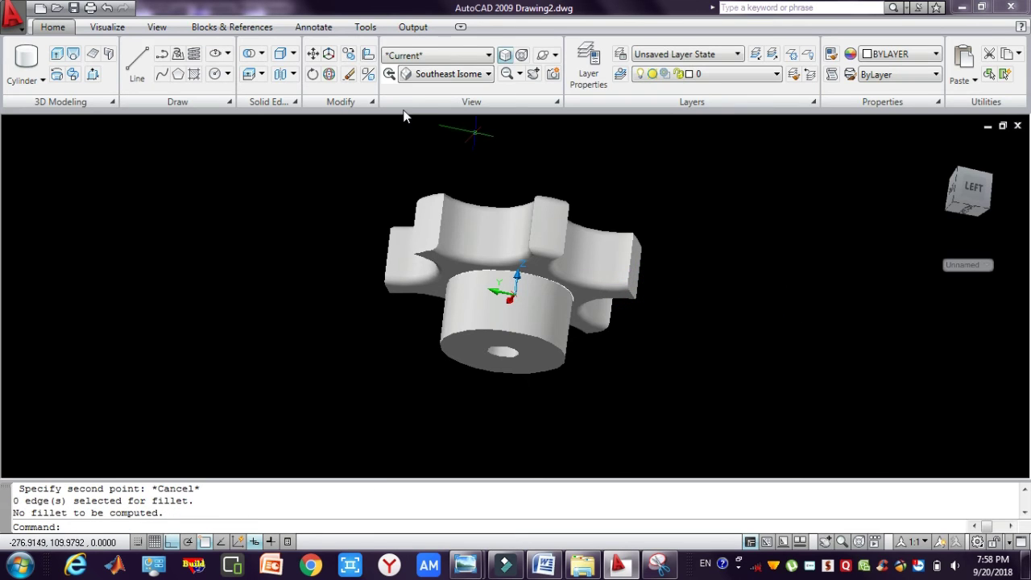
Try to fillet the bottom outer edge of the lobe tip on the front side of the rounded left-facing lobe with radius 5.
left_click(359, 101)
left_click(354, 127)
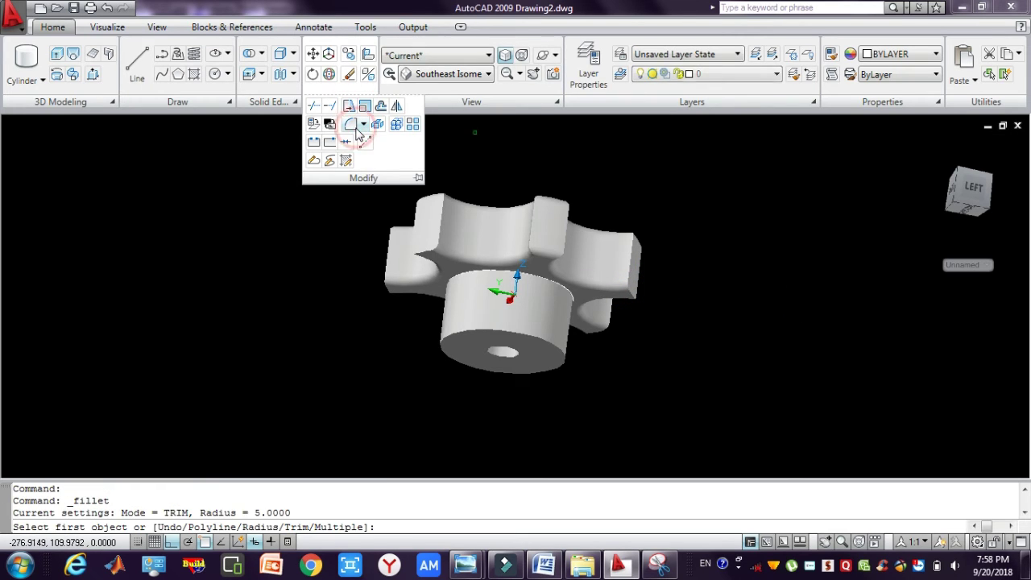
left_click(631, 296)
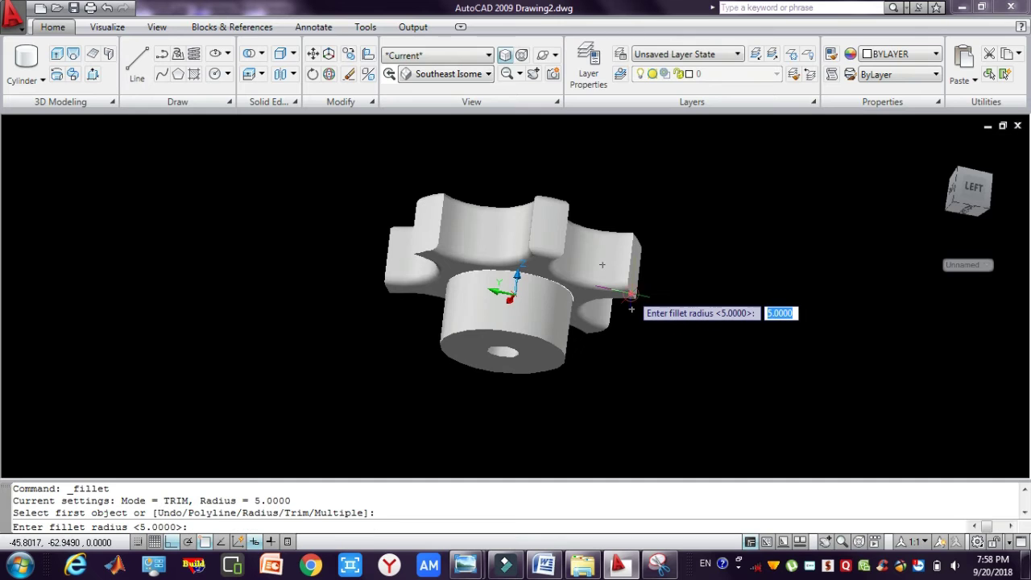
key("Return")
key("Return")
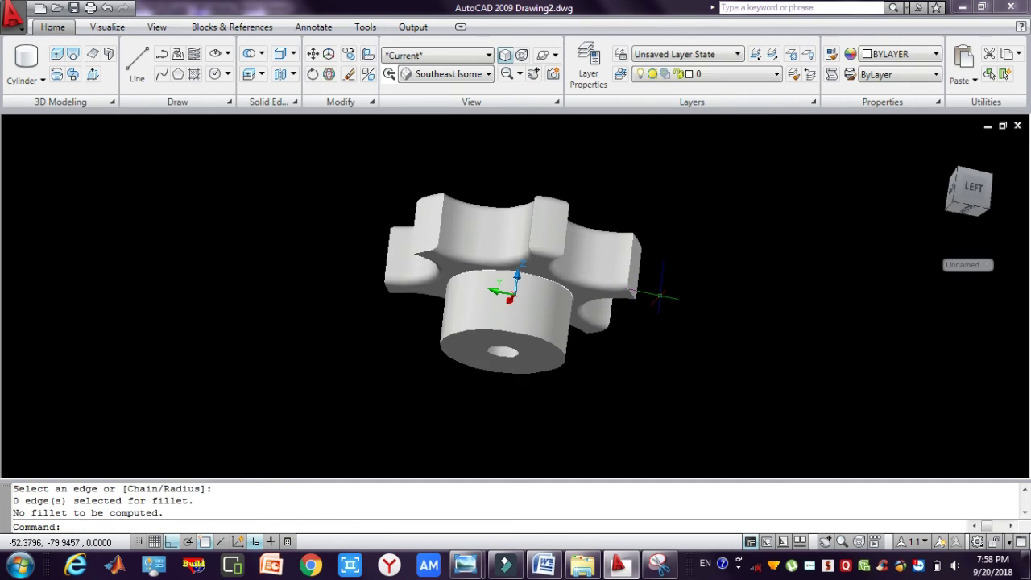
key("Escape")
key("Escape")
key("Escape")
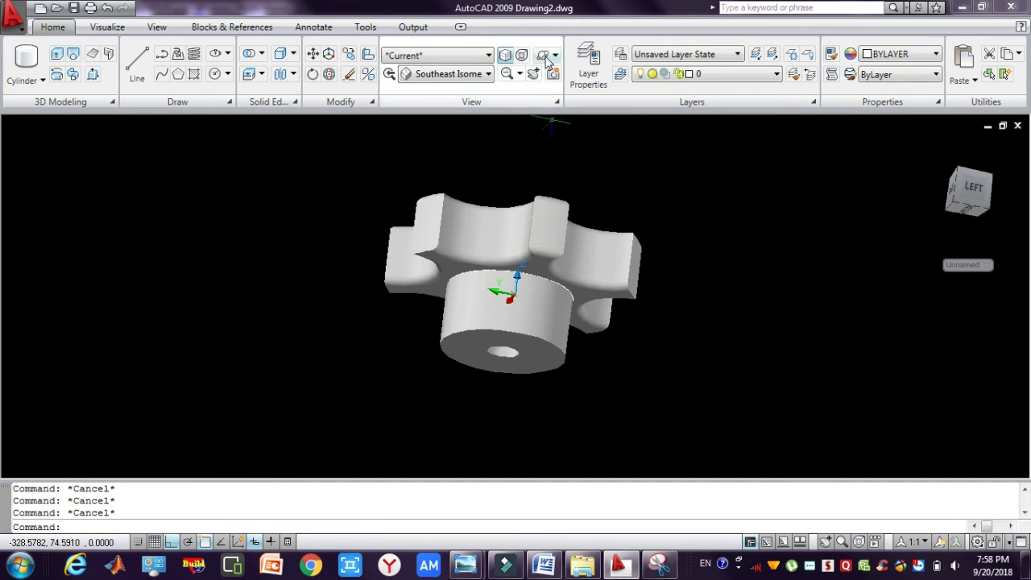
Try to fillet the bottom outer edge of the lobe tip facing the right side with radius 5, viewing the head from the back.
left_click(544, 56)
left_click_drag(532, 241, 498, 387)
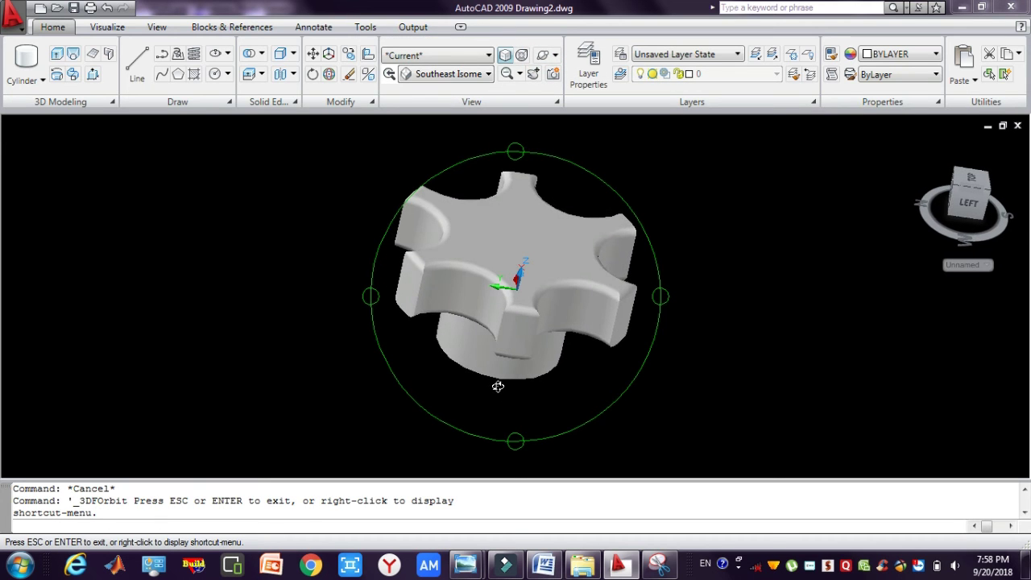
mouse_move(439, 341)
left_mouse_down()
mouse_move(414, 309)
mouse_move(470, 318)
mouse_move(386, 285)
mouse_move(455, 331)
left_mouse_up()
left_click_drag(386, 273, 378, 254)
key("Escape")
key("Escape")
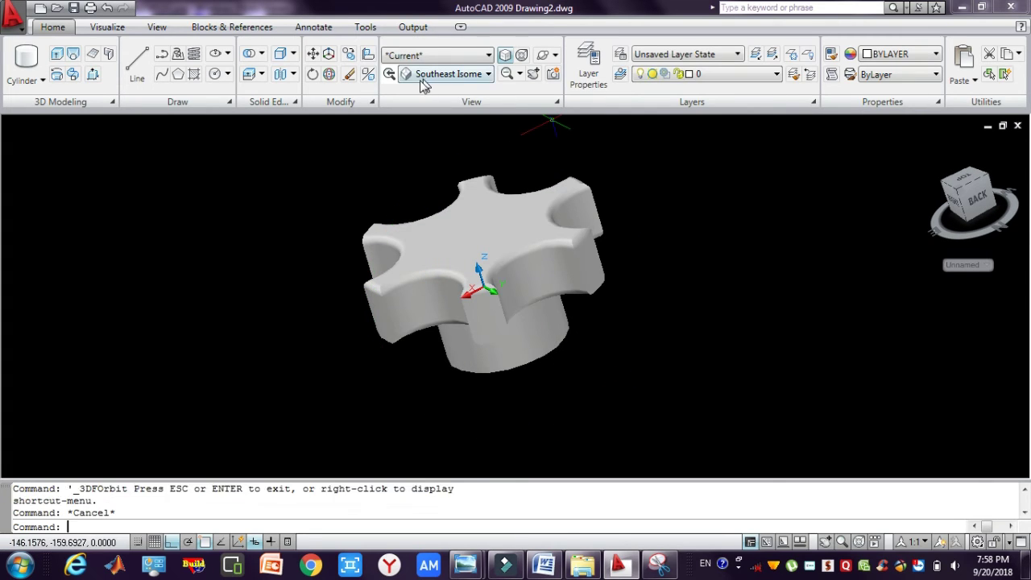
left_click(355, 105)
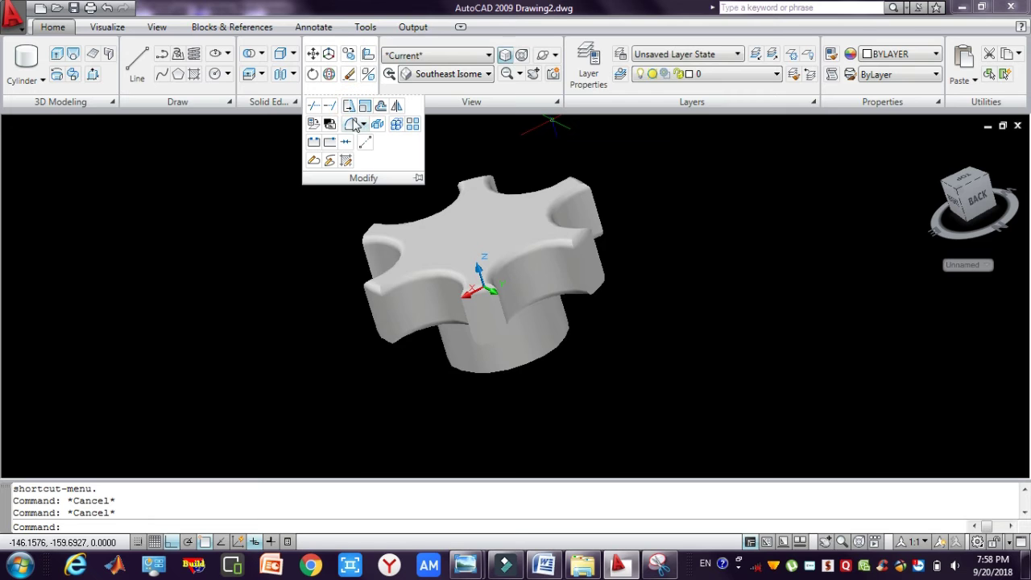
left_click(350, 127)
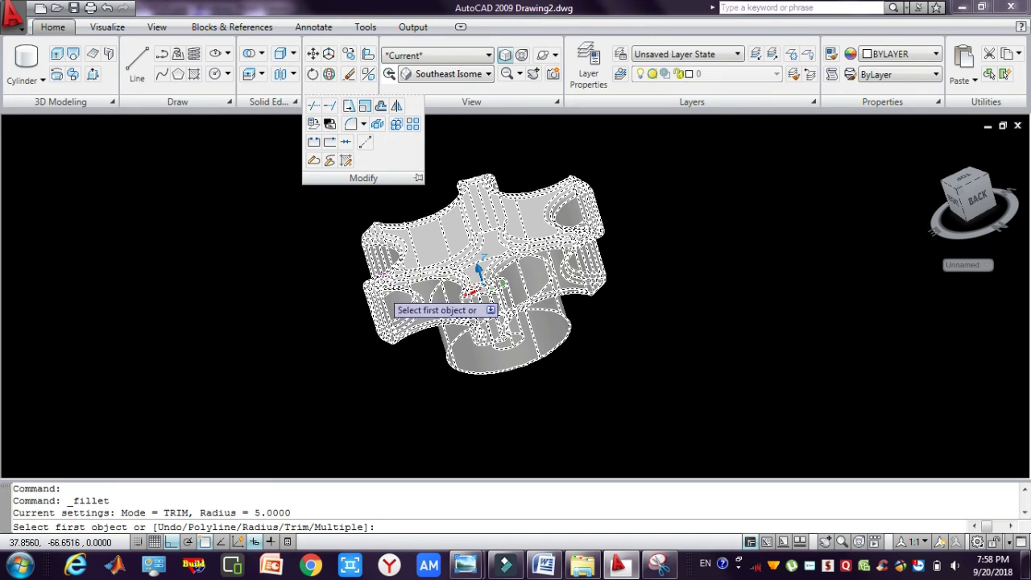
left_click(391, 340)
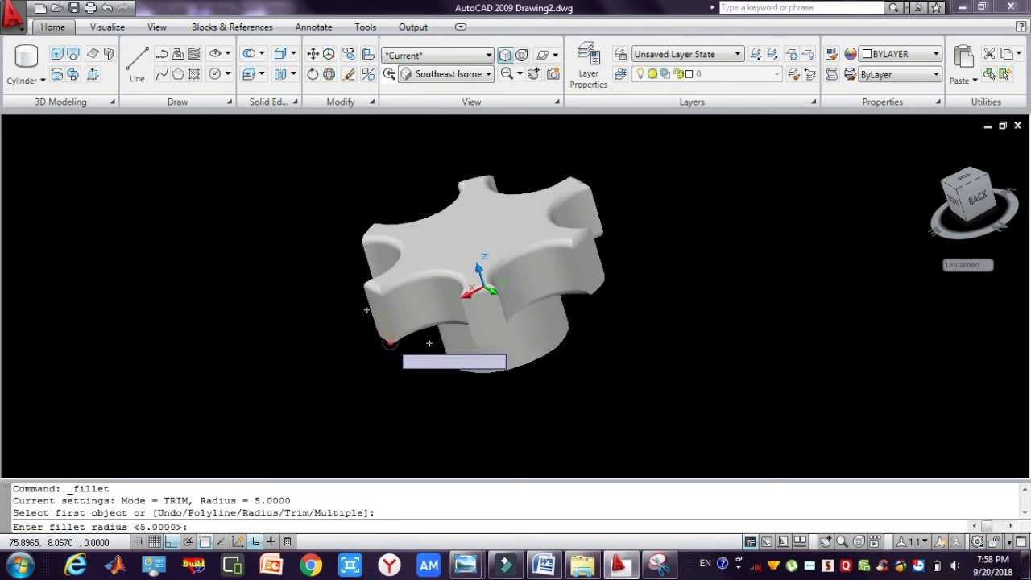
key("Return")
key("Return")
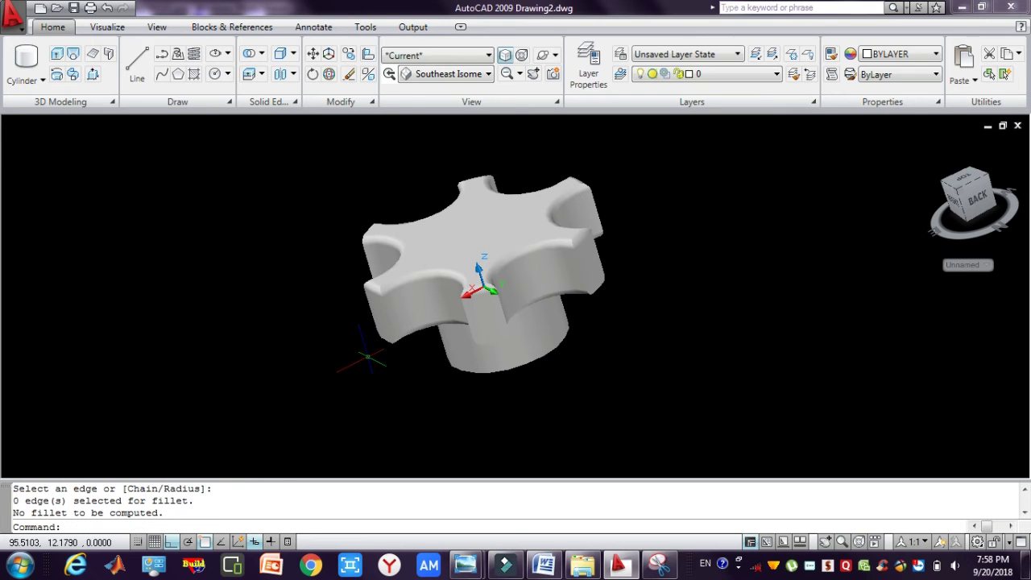
key("Escape")
key("Escape")
key("Escape")
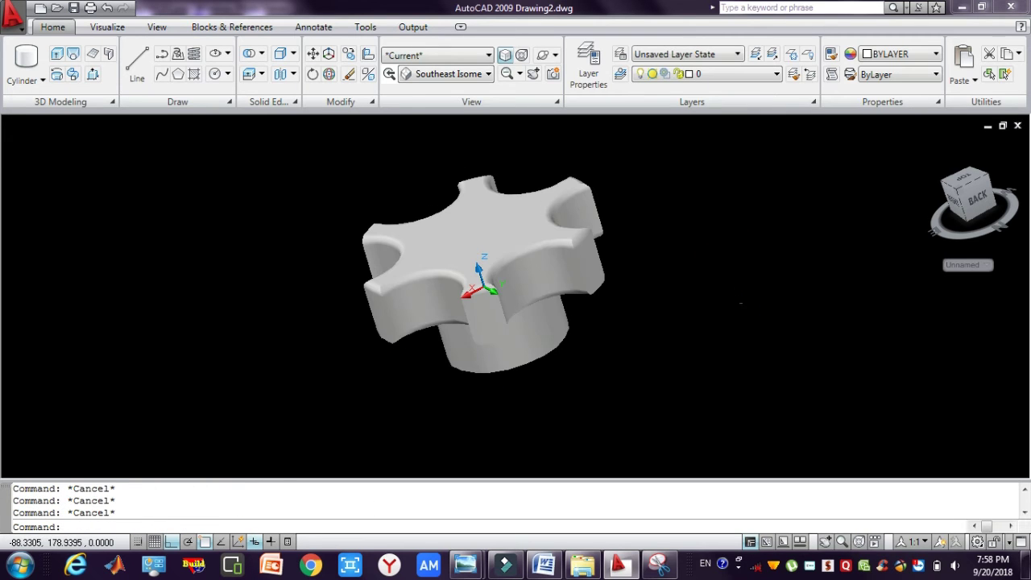
Switch to the reference image and examine the hub chamfer, hole and edge radii in its plan, pictorial and section views.
left_click(545, 58)
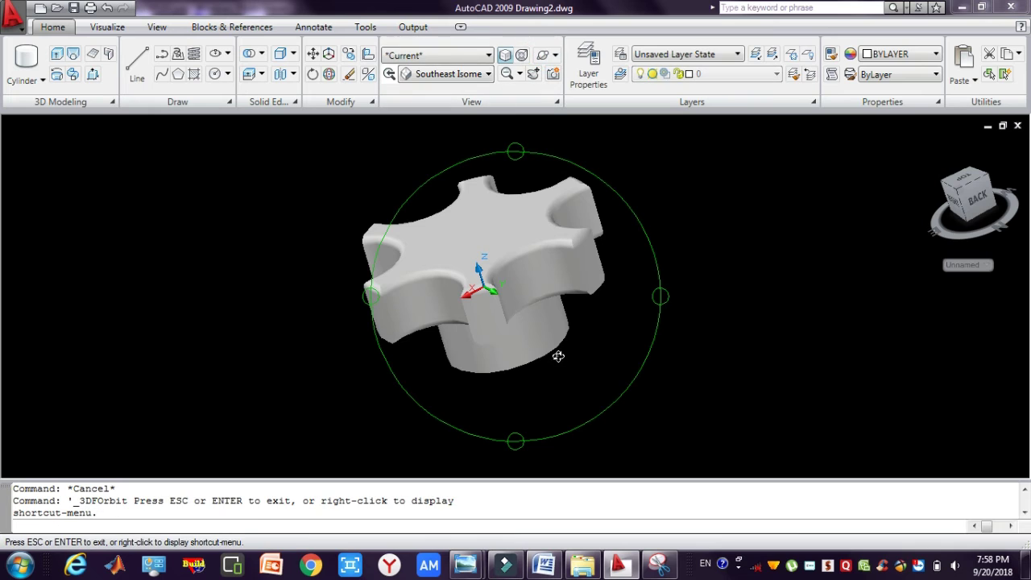
left_click_drag(557, 357, 543, 271)
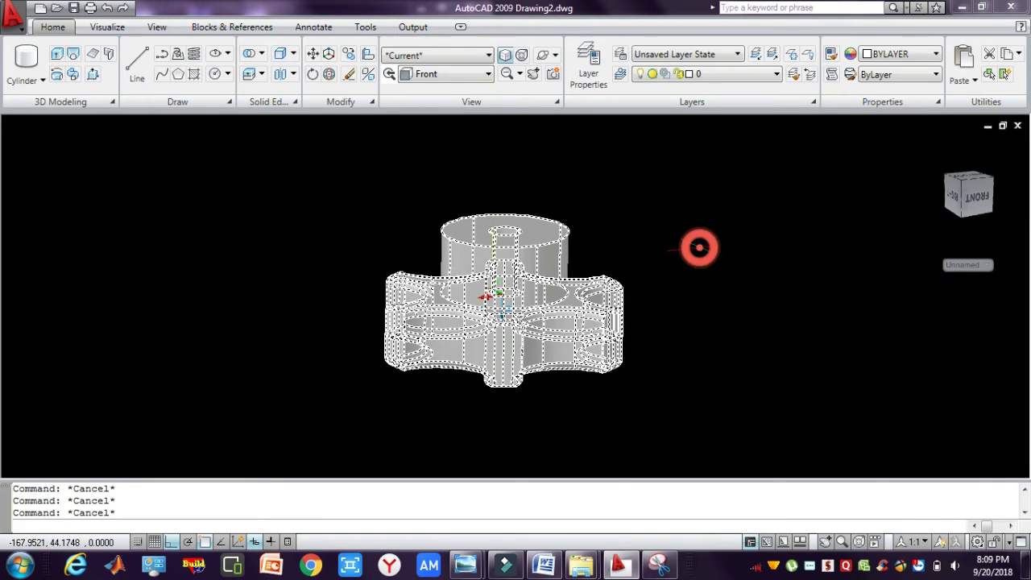
left_click(699, 248)
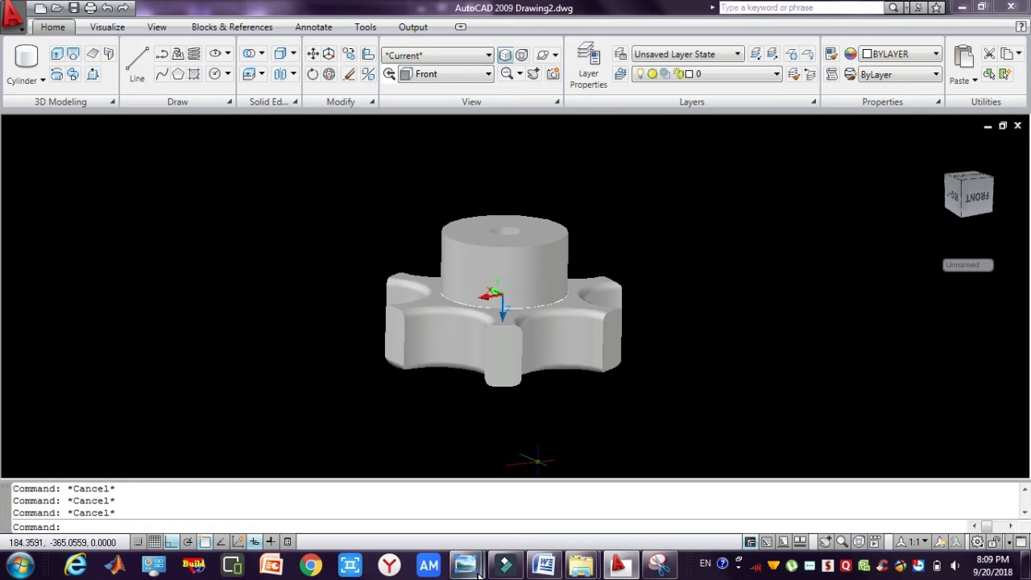
left_click(527, 507)
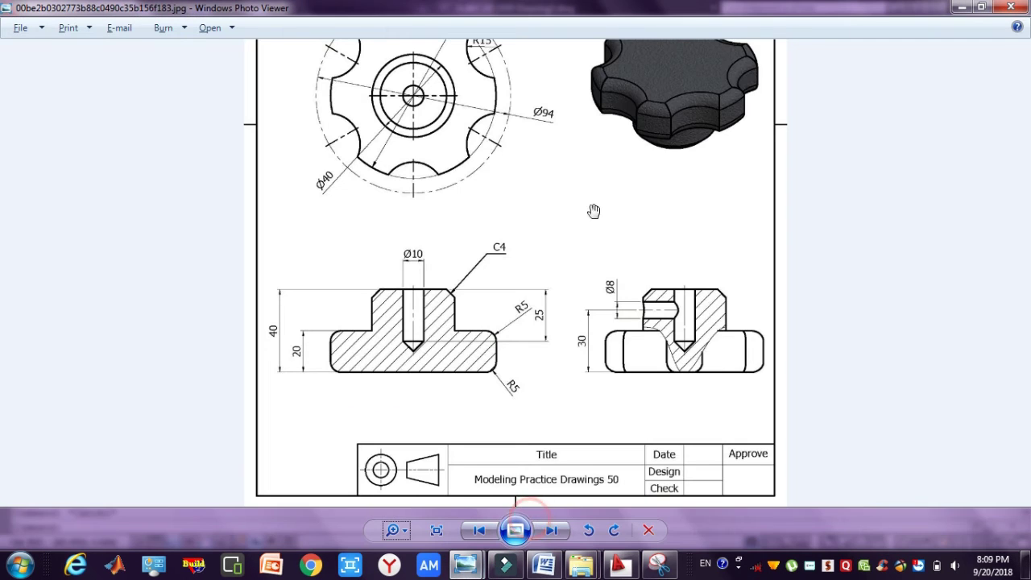
left_click_drag(621, 189, 604, 293)
mouse_move(628, 65)
left_mouse_down()
mouse_move(617, 157)
mouse_move(678, 179)
left_mouse_up()
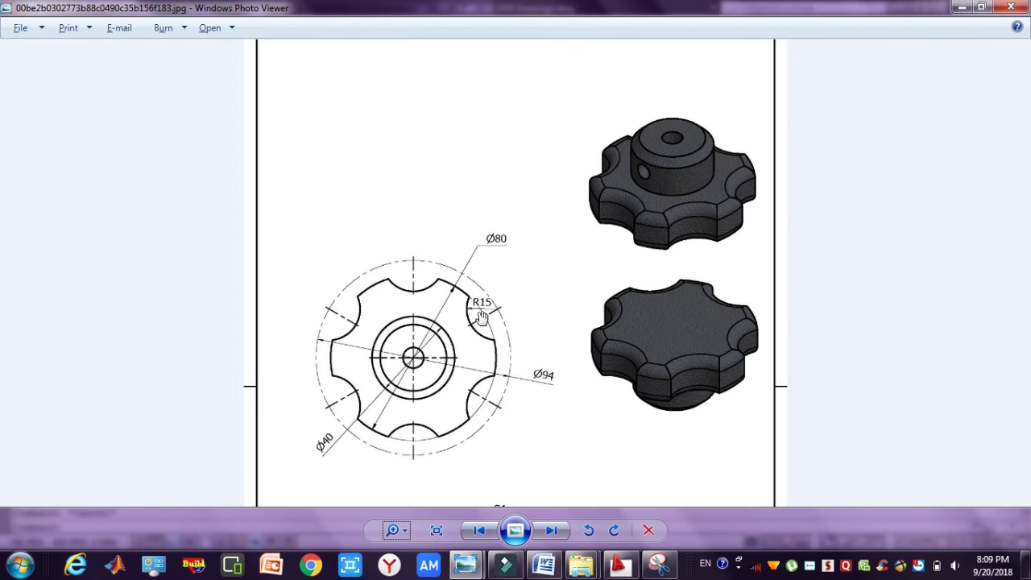
left_click_drag(481, 318, 481, 207)
left_click_drag(498, 400, 505, 331)
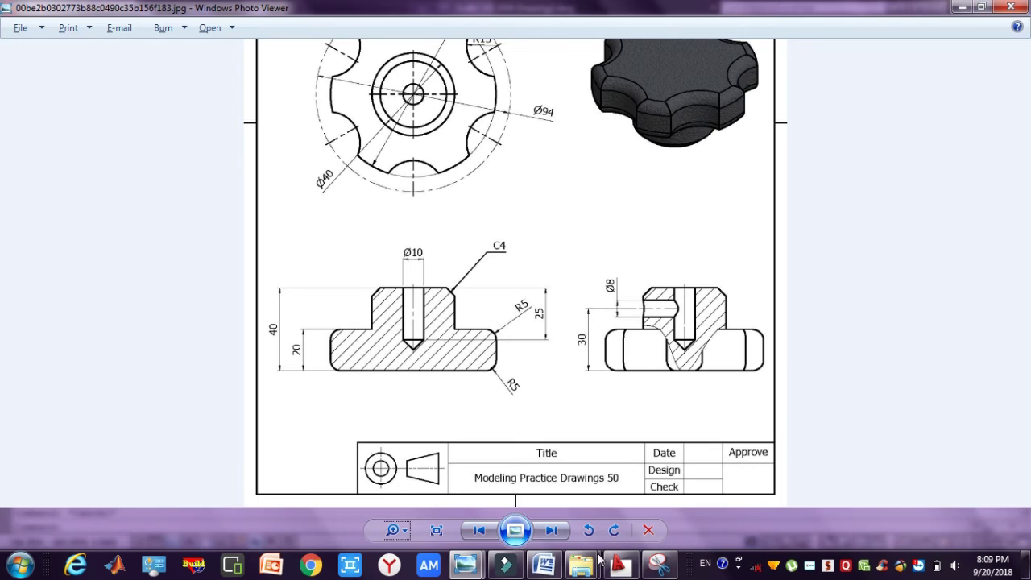
Back in AutoCAD, chamfer the hub's free-end outer edge with a base distance of 4 and a picked other-surface distance of about 21.9.
left_click(620, 566)
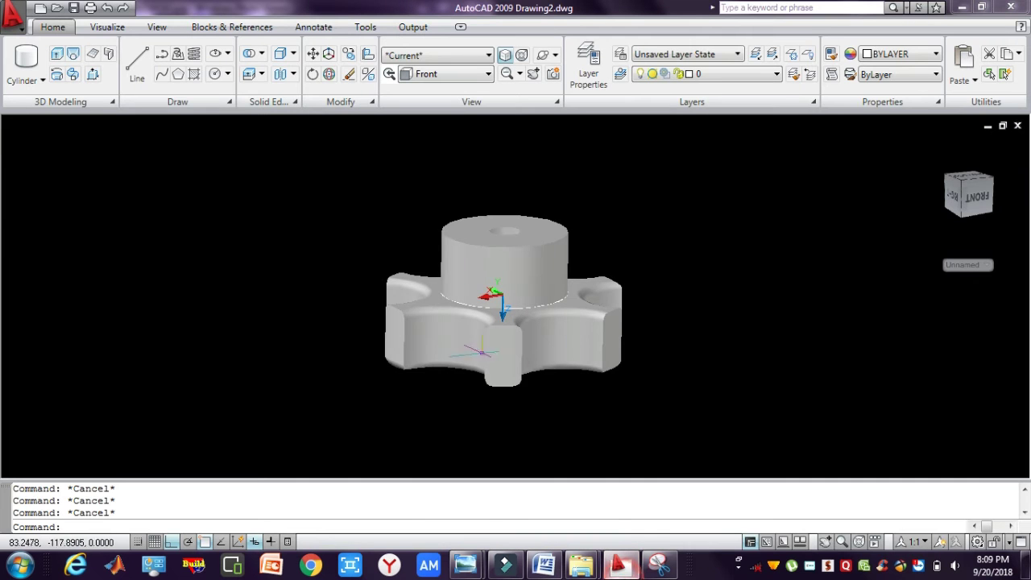
left_click(324, 102)
left_click(352, 125)
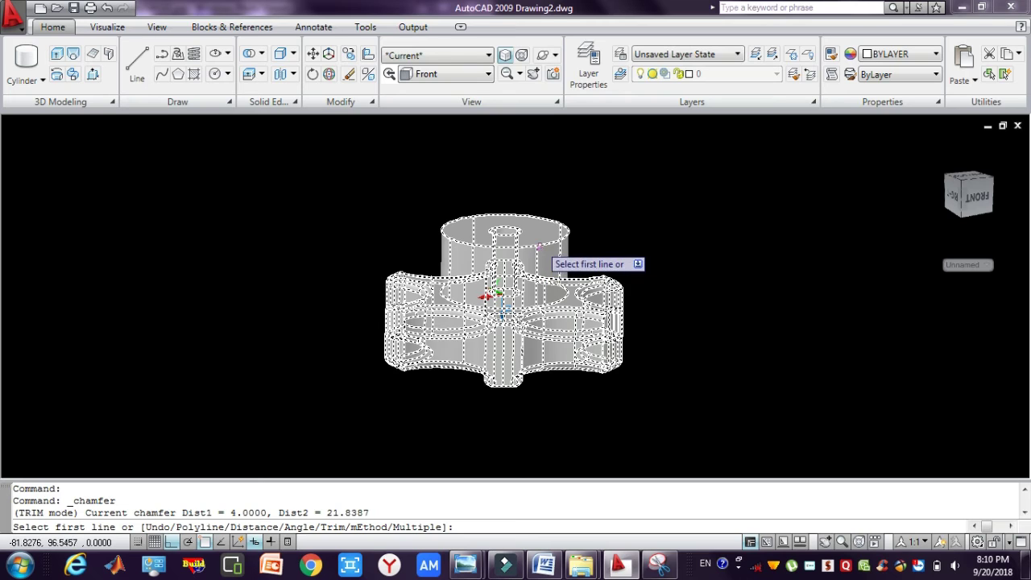
left_click(539, 249)
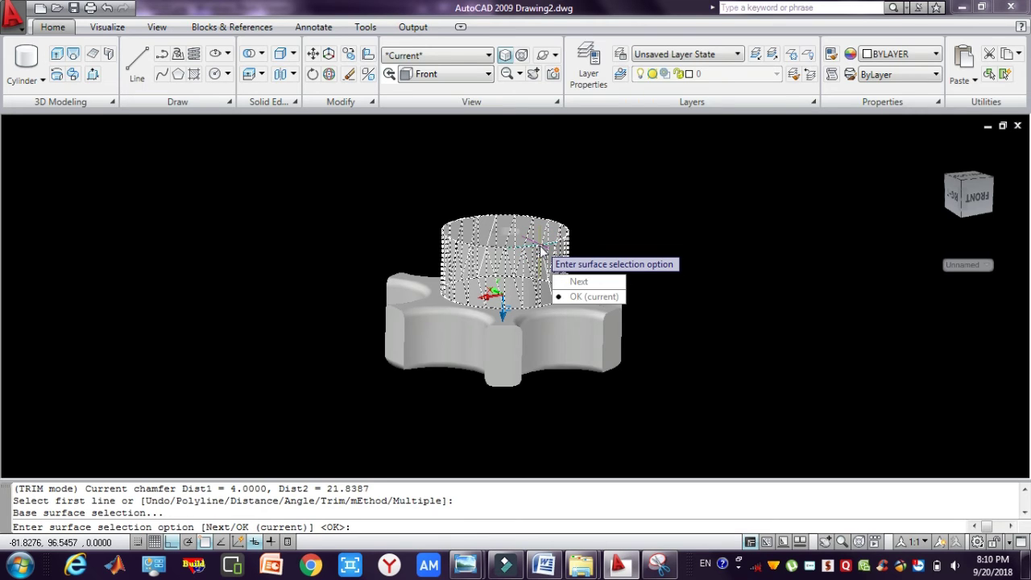
left_click(572, 295)
key("Return")
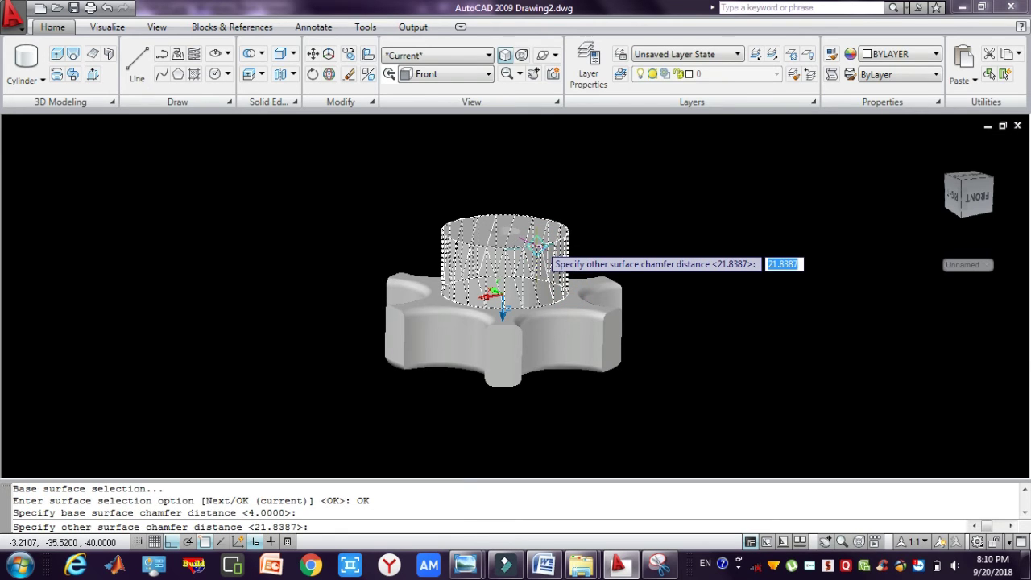
left_click(505, 232)
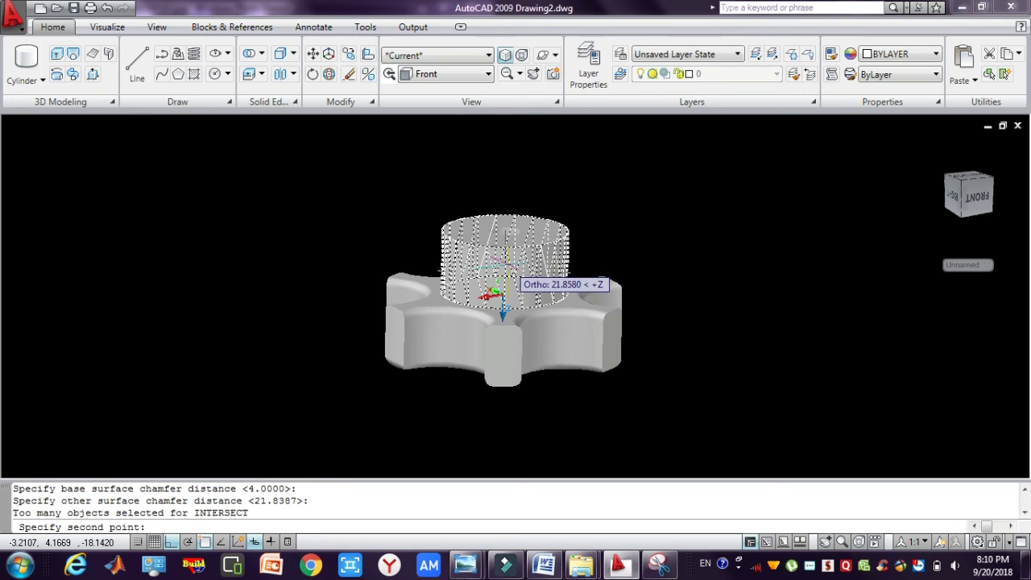
left_click(508, 263)
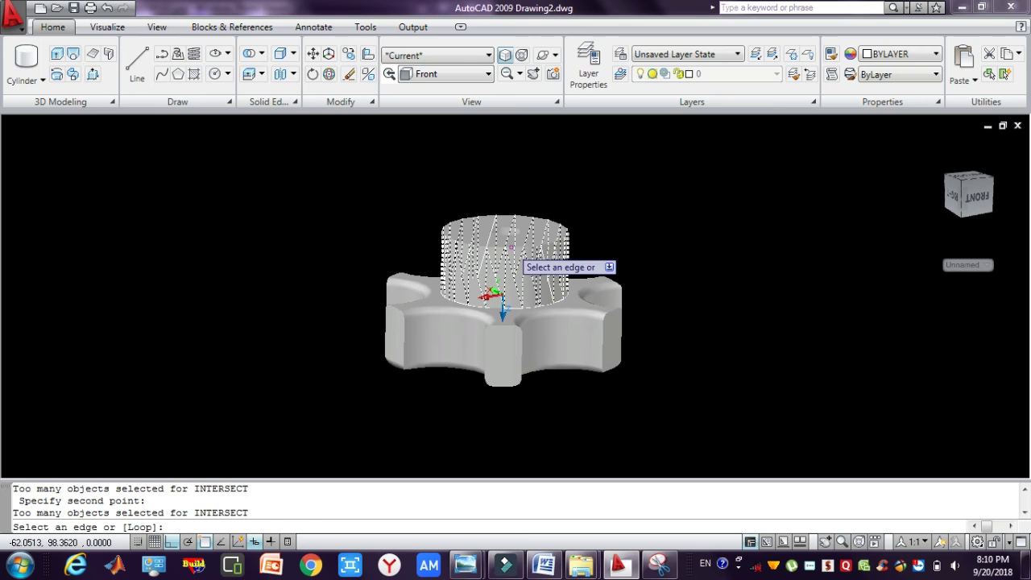
key("Return")
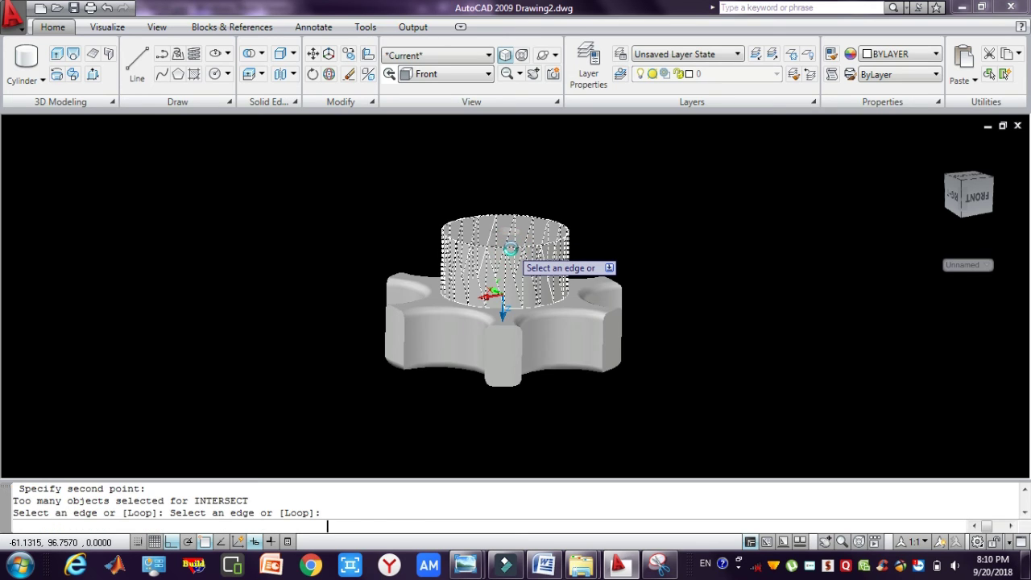
key("Escape")
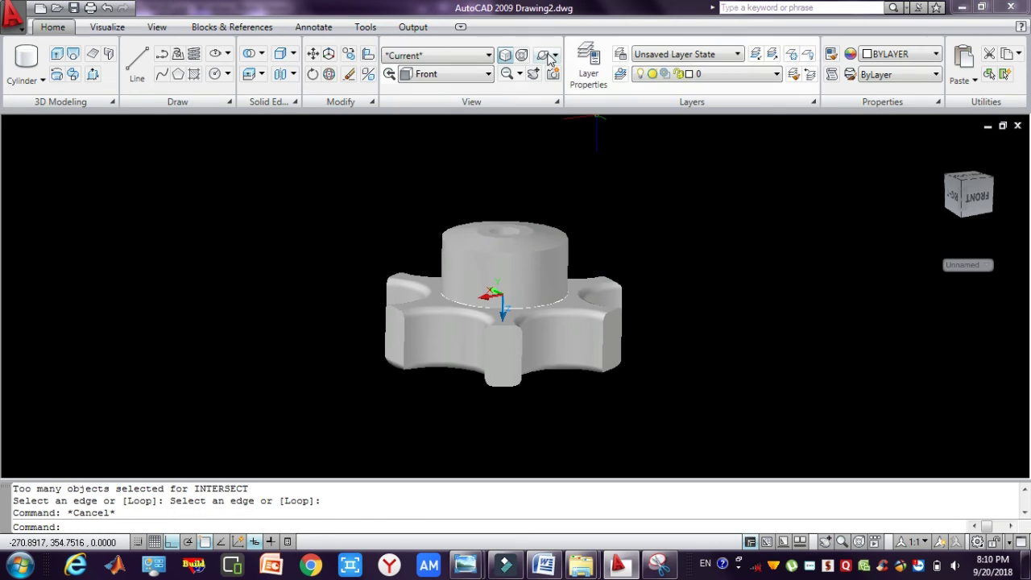
Inspect the chamfered hub end from an angle and compare it with the plan and section views in the reference image.
left_click(522, 55)
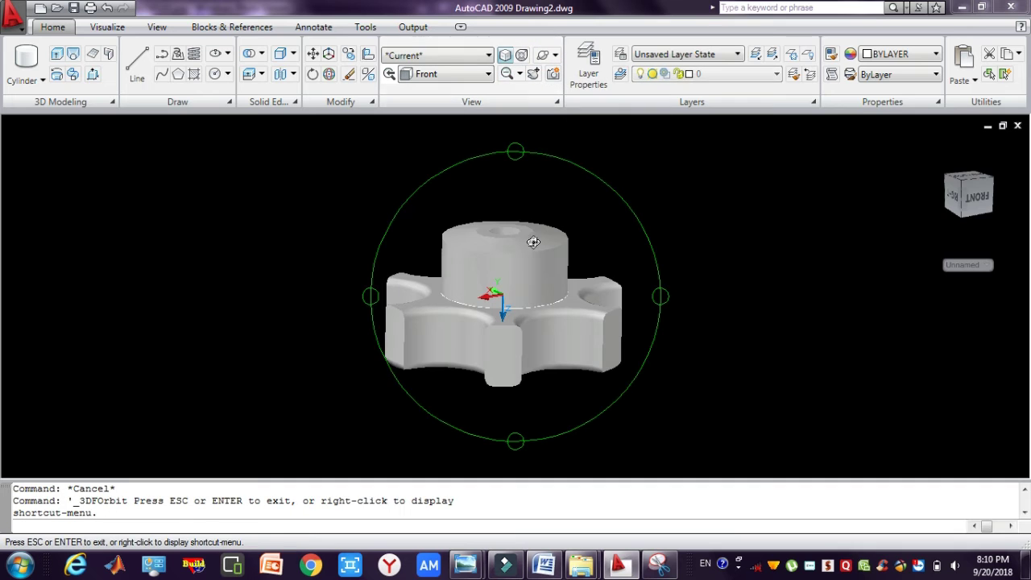
left_click_drag(556, 354, 457, 262)
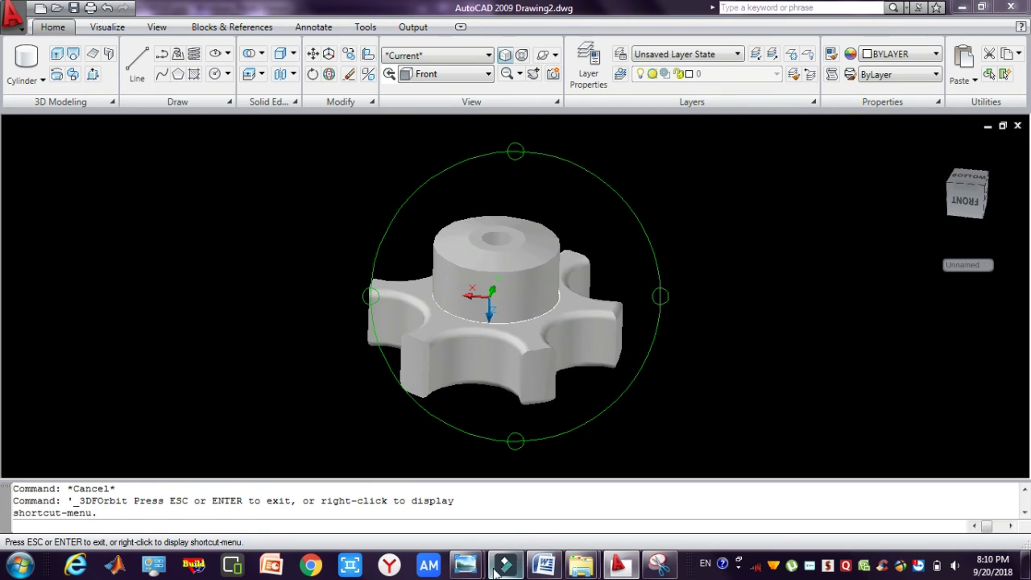
mouse_move(464, 569)
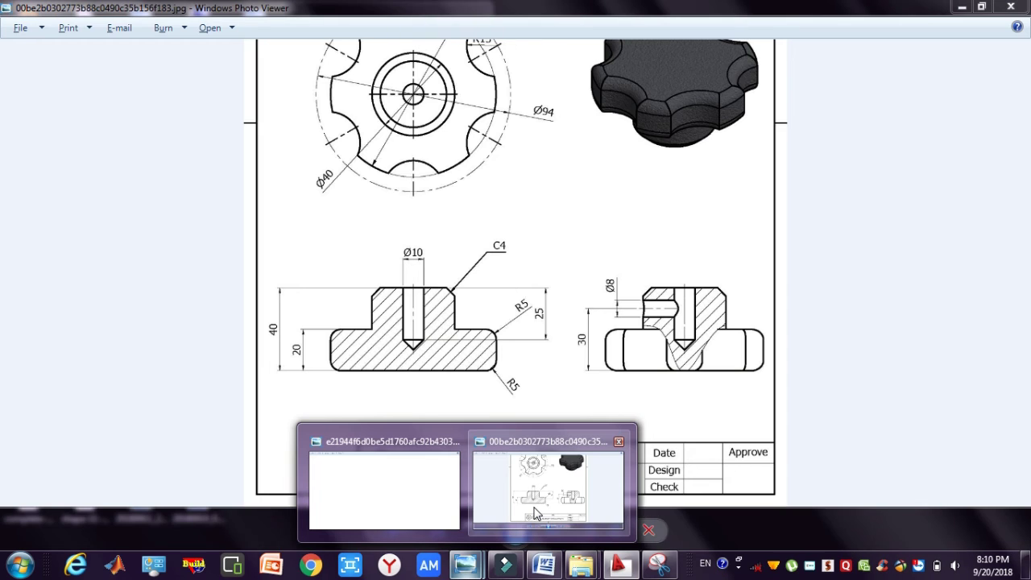
left_click(536, 514)
left_click_drag(585, 281, 587, 353)
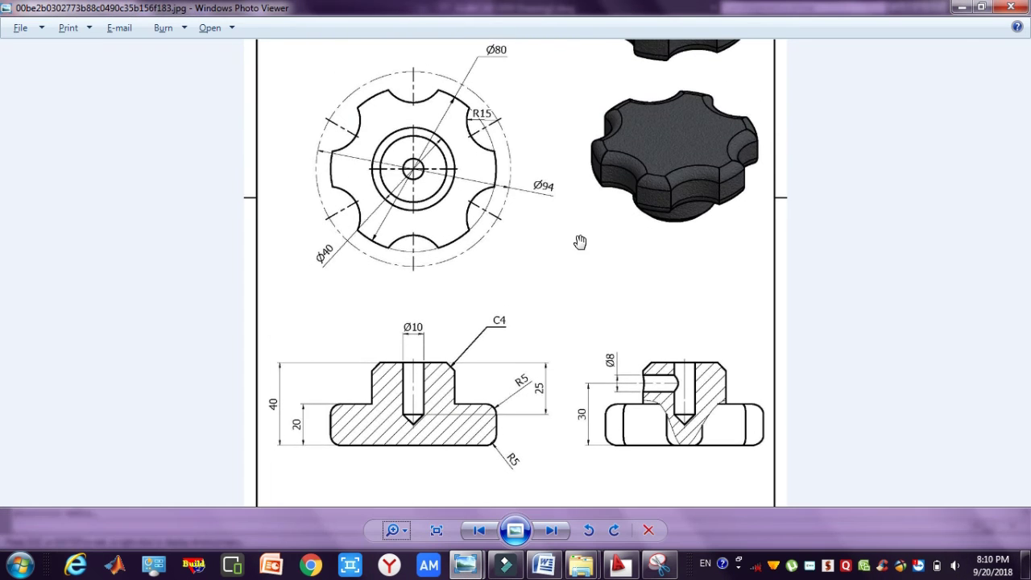
mouse_move(580, 240)
left_mouse_down()
mouse_move(593, 404)
mouse_move(579, 270)
left_mouse_up()
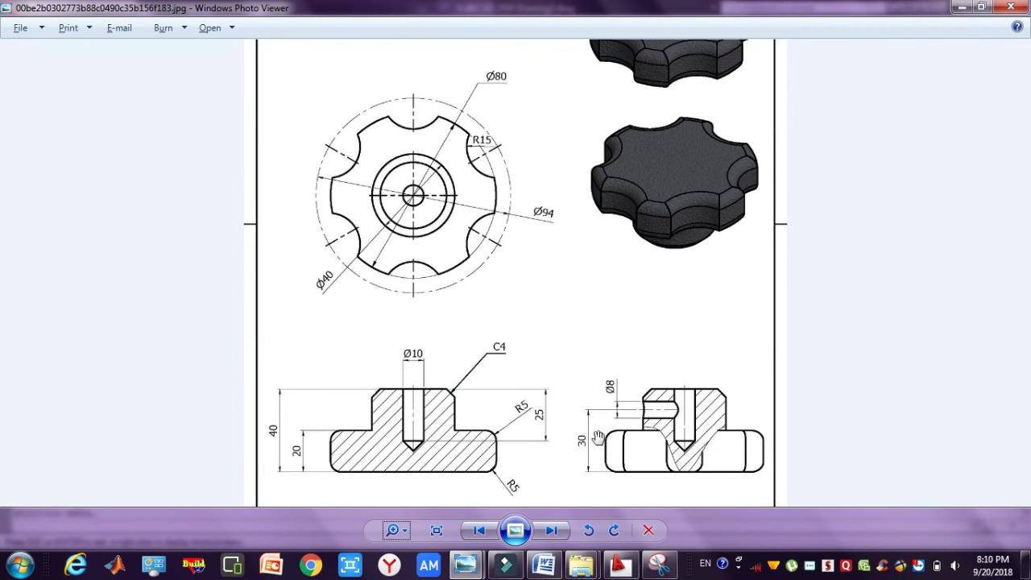
left_click(621, 566)
key("Escape")
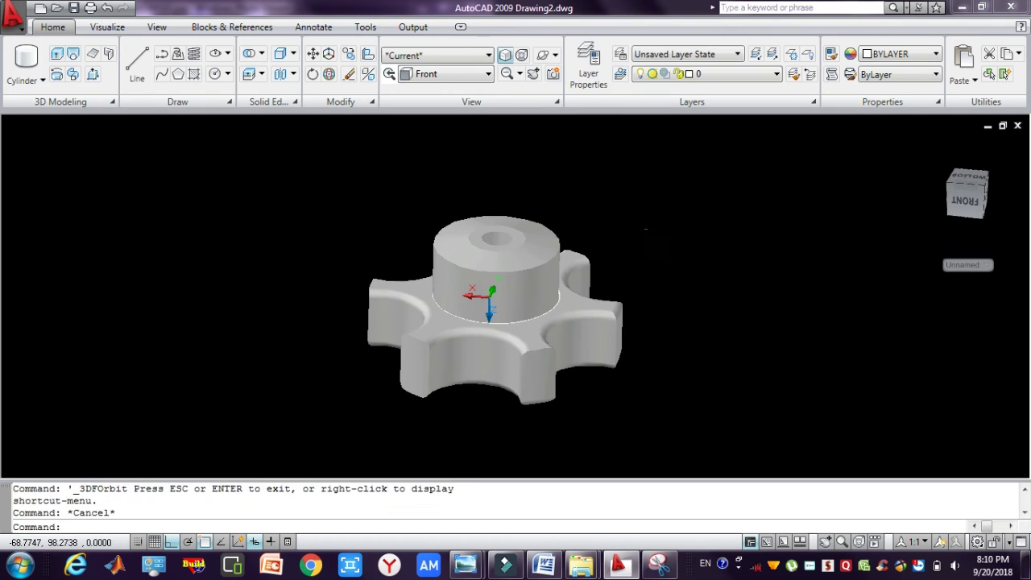
key("Escape")
key("Escape")
Set the Front view of the knob and check the hub's cross-hole diameter and height in the reference image's section views.
left_click(472, 78)
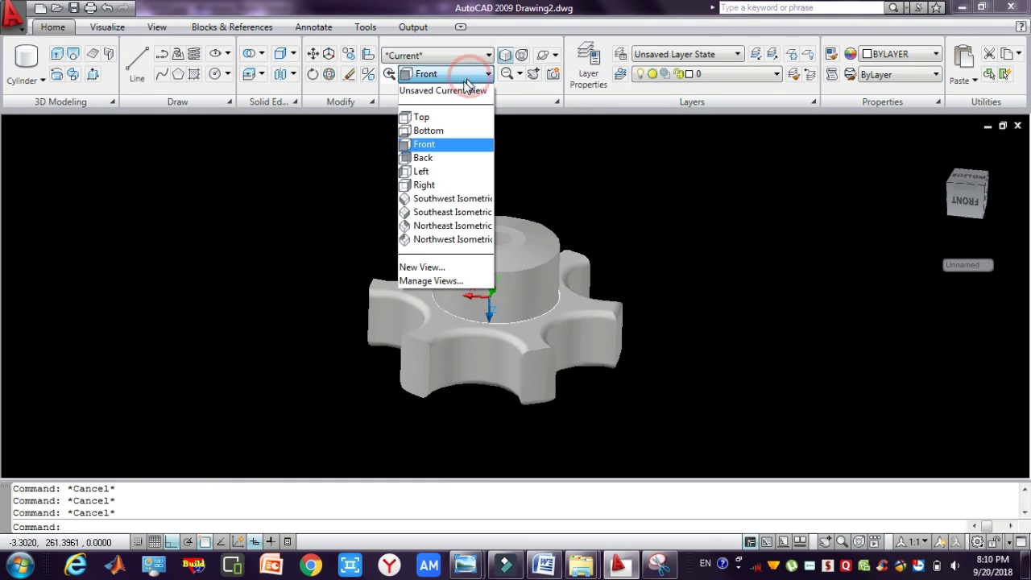
left_click(441, 145)
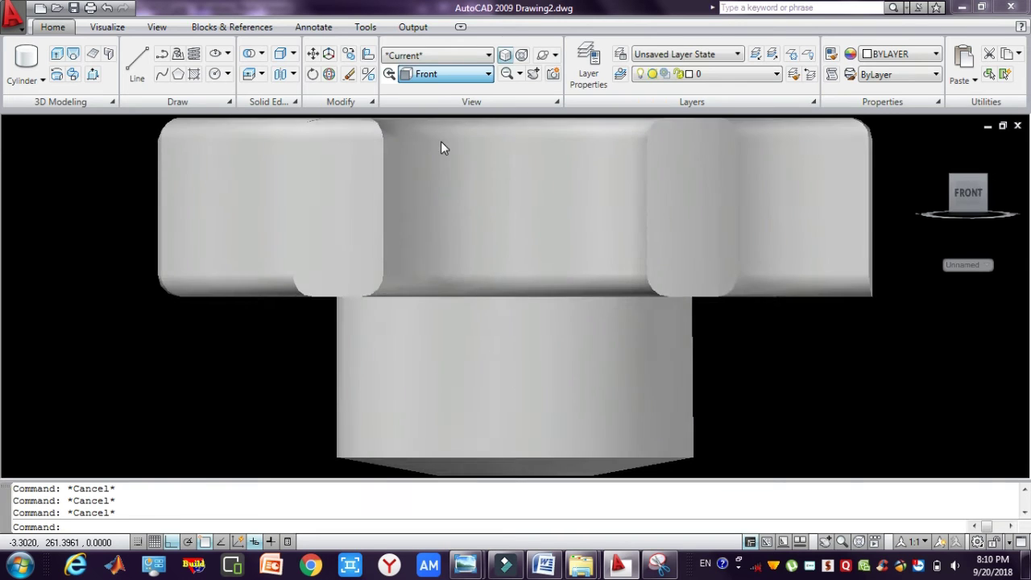
left_click(507, 74)
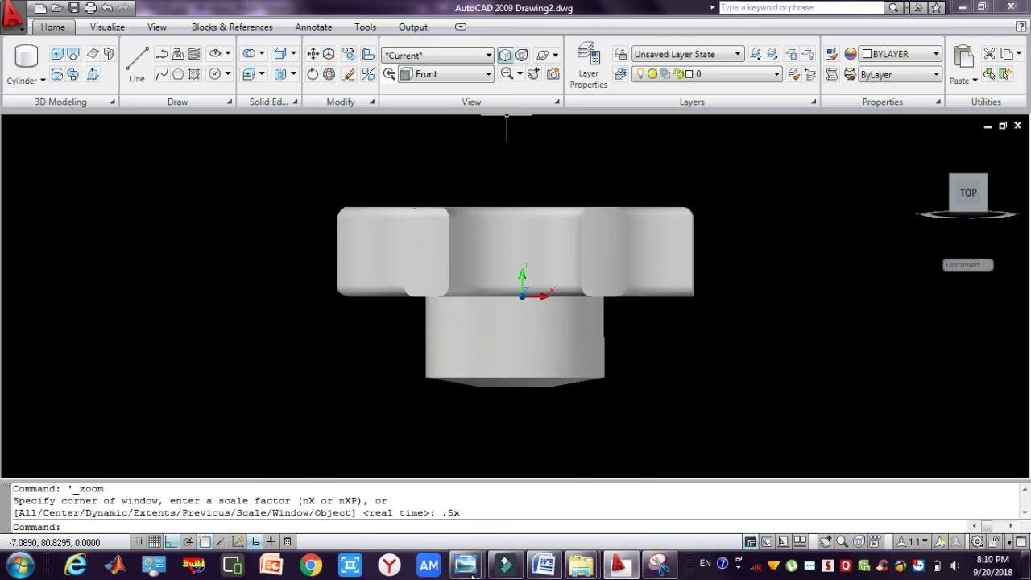
mouse_move(472, 574)
left_click(536, 484)
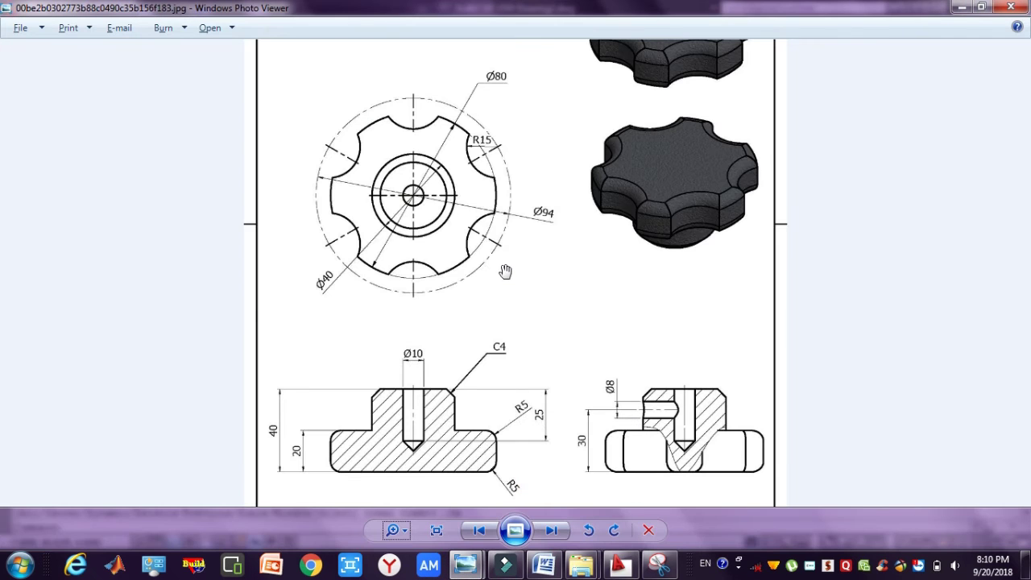
left_click_drag(505, 271, 501, 215)
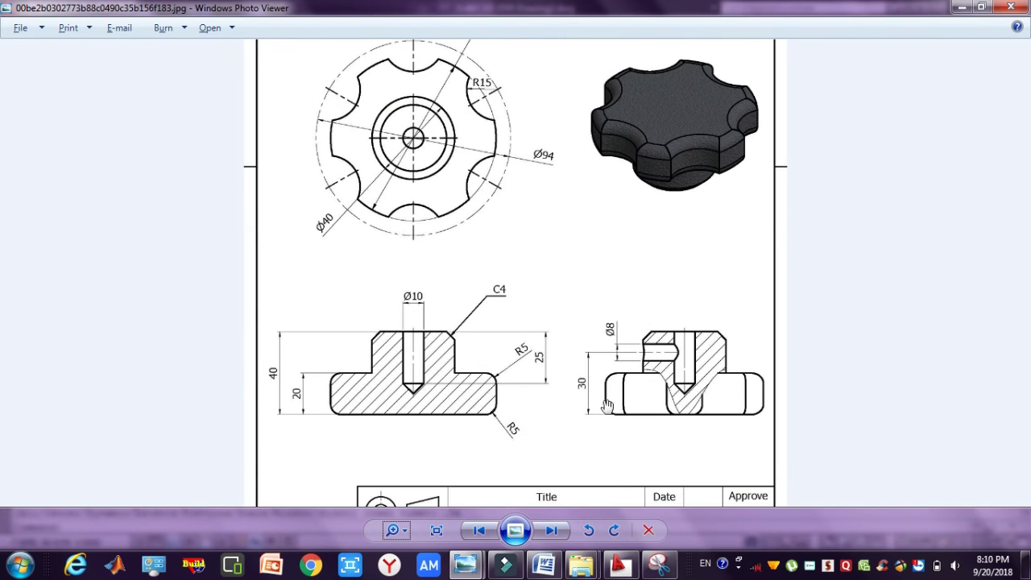
Back in AutoCAD, draw a 60-unit construction line down from the middle of the head's top edge and a horizontal line about 87.5 long from its lower end.
left_click(622, 566)
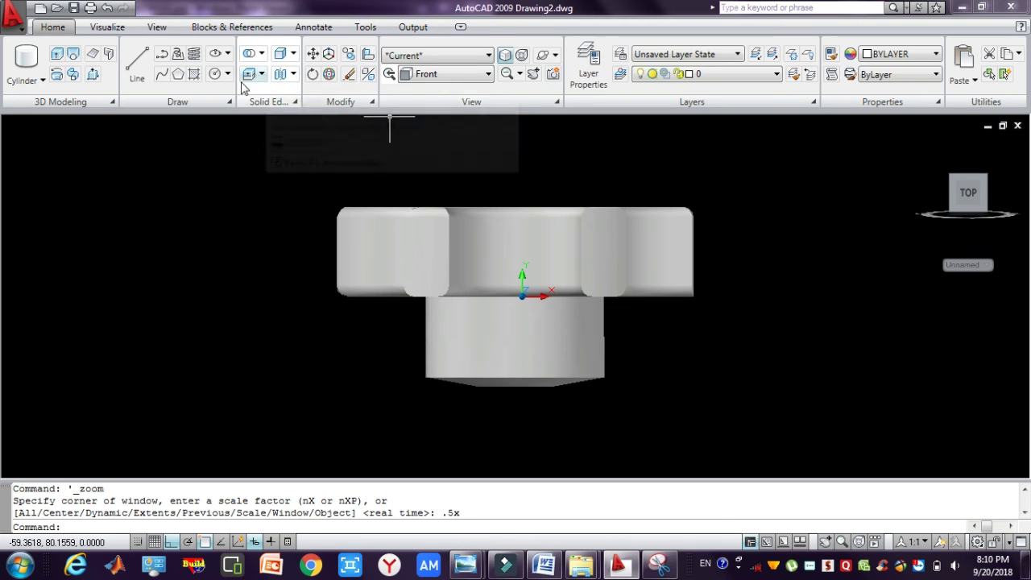
left_click(138, 69)
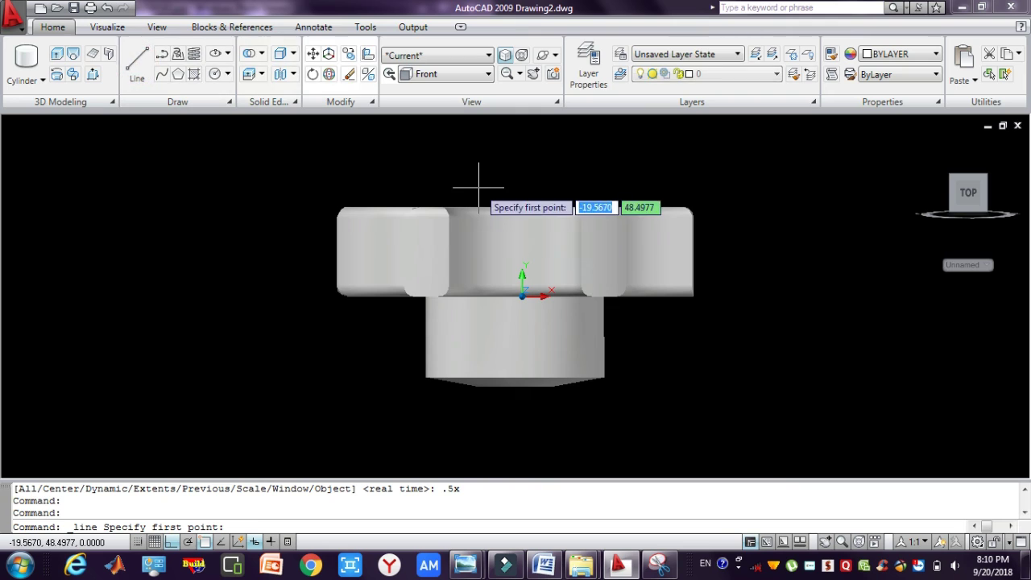
left_click(515, 207)
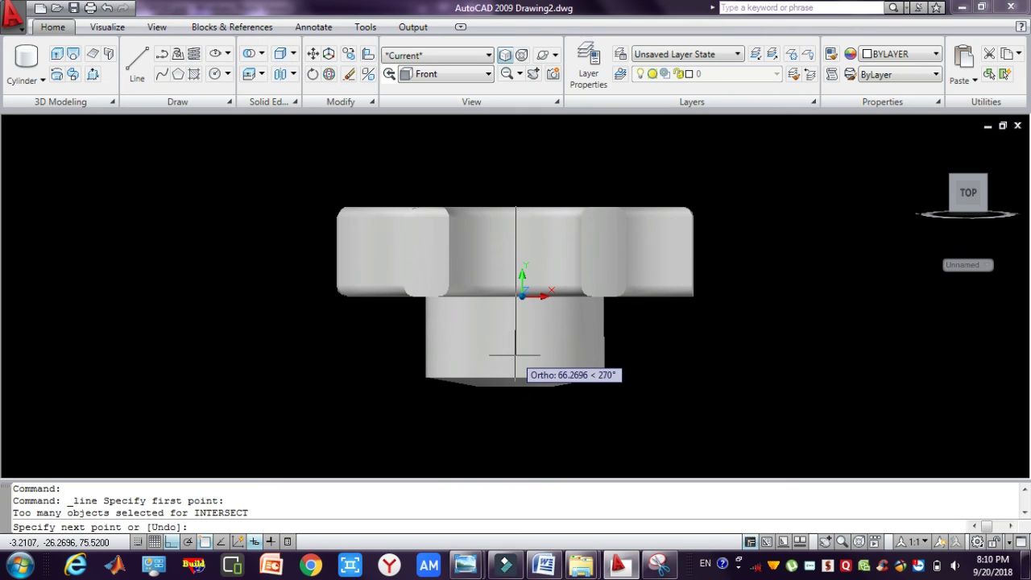
type("60")
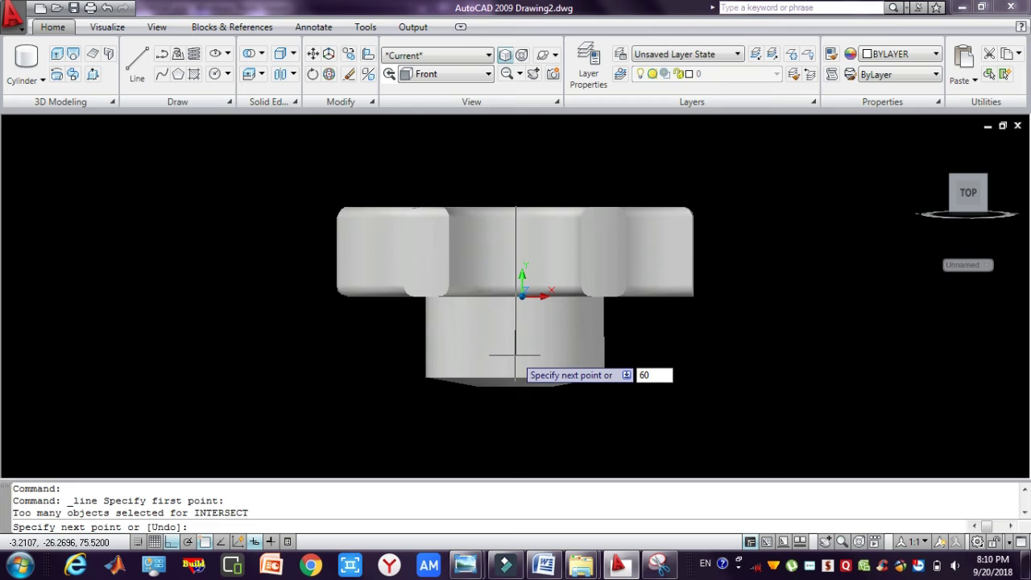
key("Return")
left_click(711, 334)
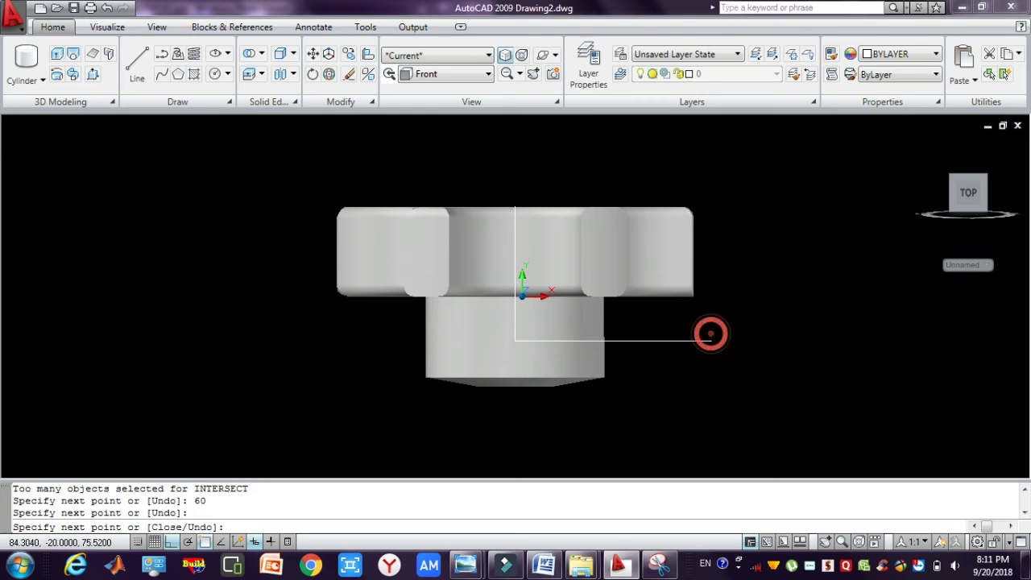
key("Escape")
key("Escape")
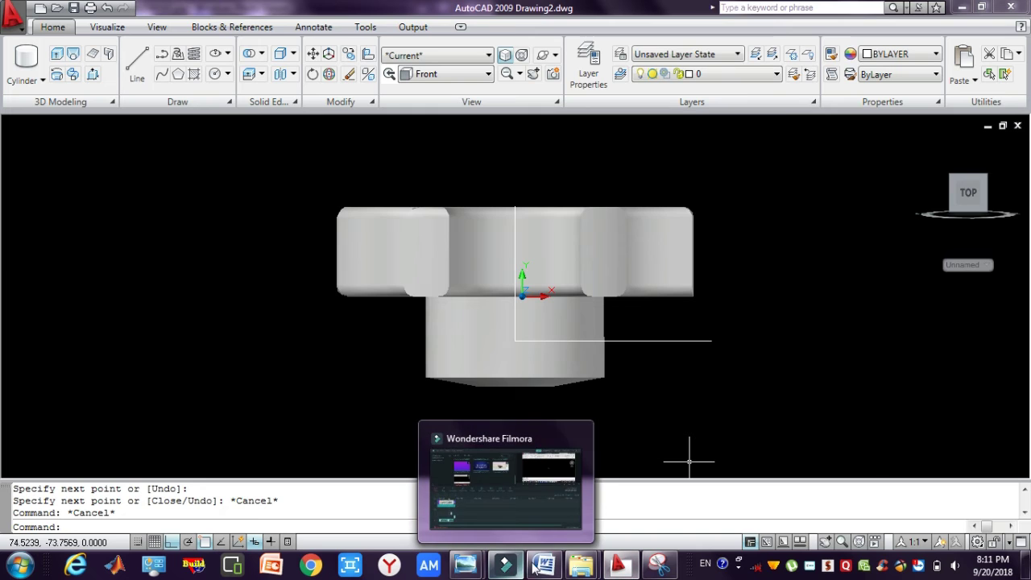
Recheck the cross-hole in the reference image and draw a circle of radius 8 centred where the two construction lines meet.
mouse_move(464, 568)
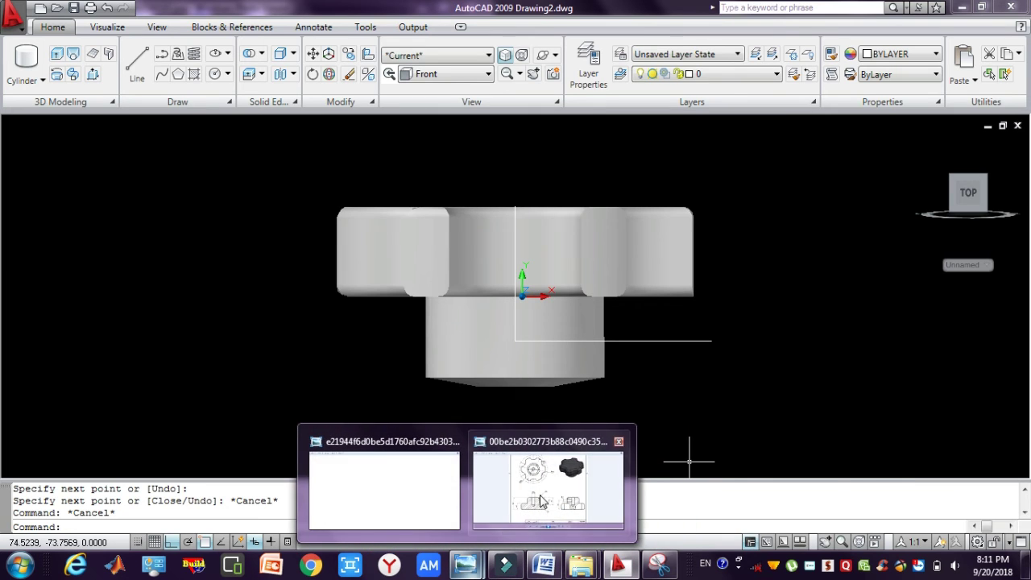
left_click(564, 468)
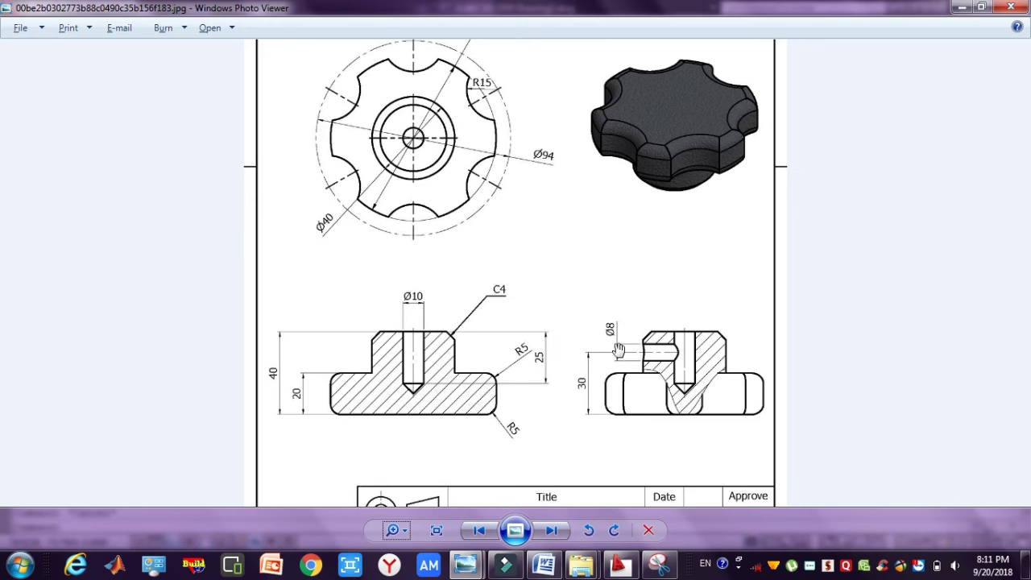
left_click(622, 567)
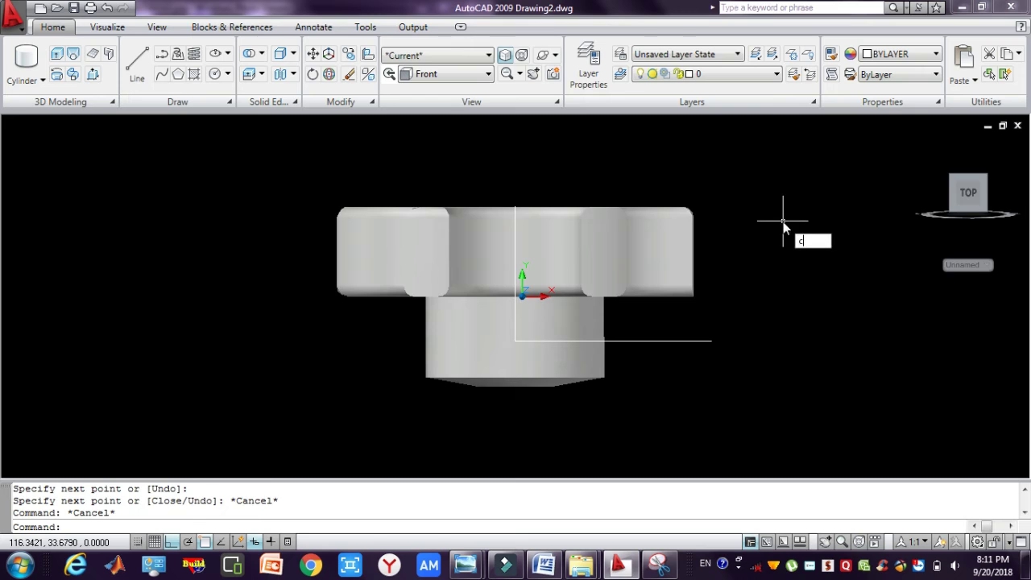
key("Return")
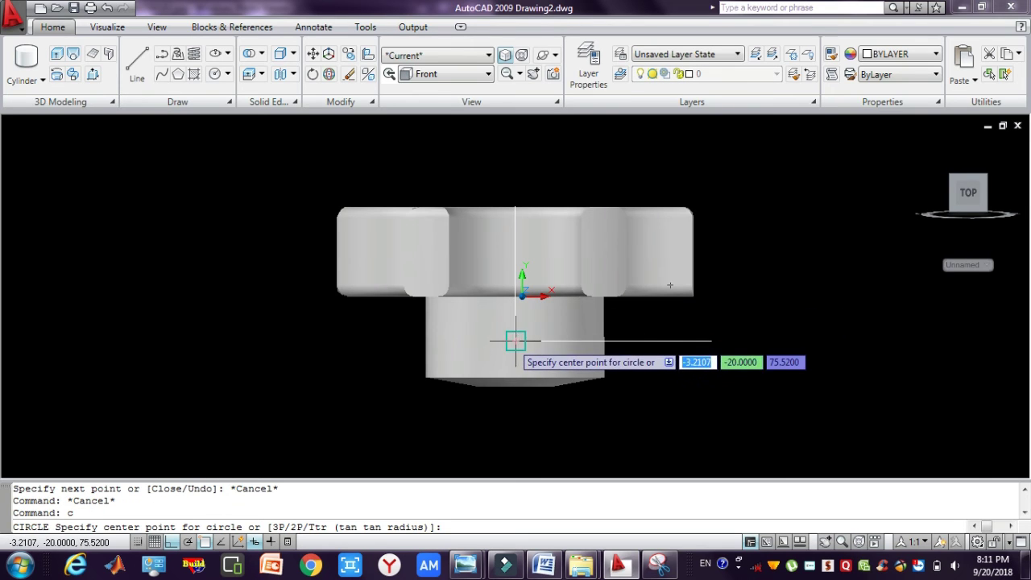
left_click(515, 341)
type("8")
key("Return")
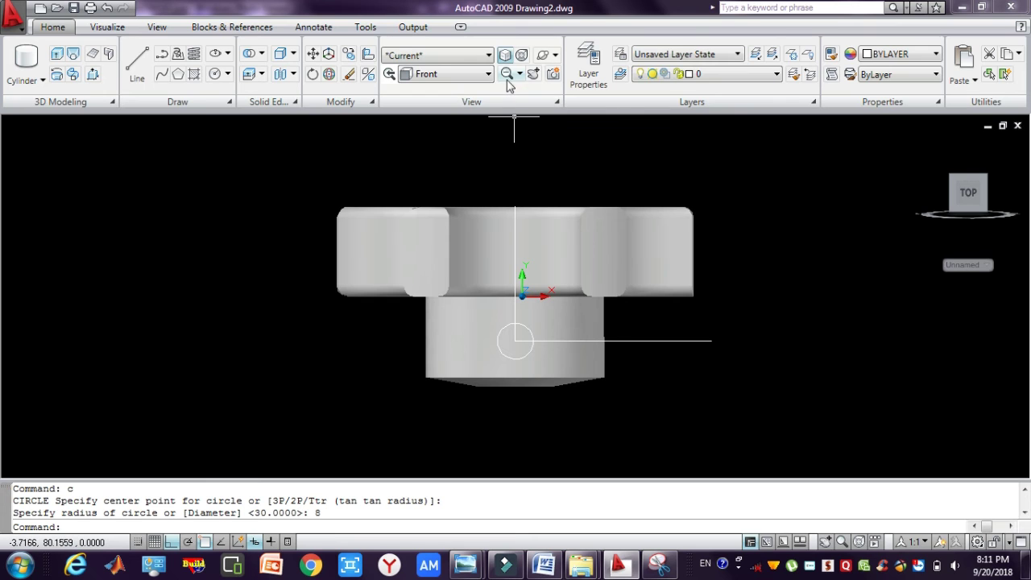
Delete the vertical and horizontal construction lines beside the knob, keeping the circle.
left_click(543, 55)
left_click_drag(634, 295, 523, 327)
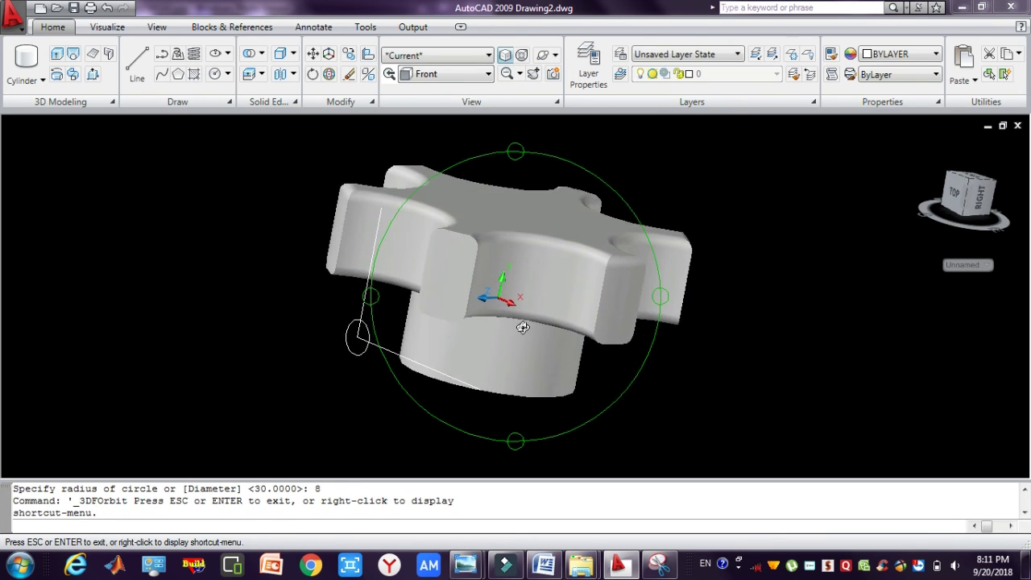
key("Escape")
key("Escape")
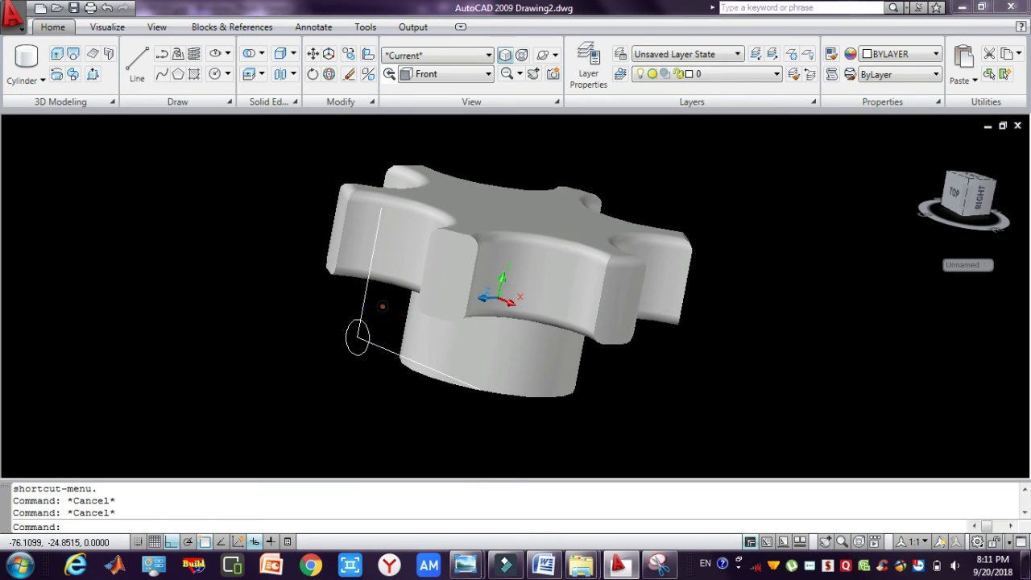
left_click(382, 306)
left_click(355, 274)
key("Delete")
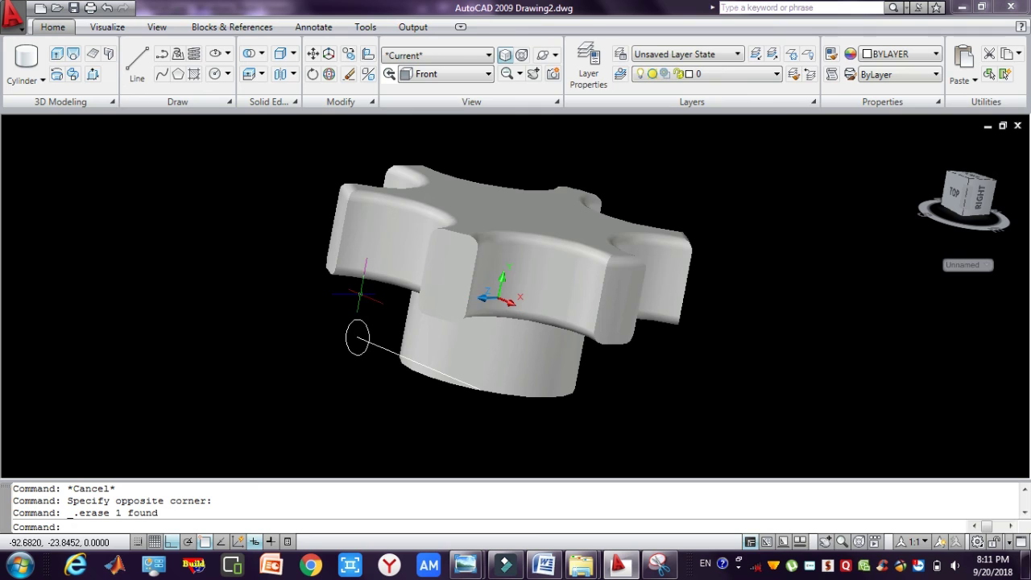
left_click(390, 338)
left_click(382, 352)
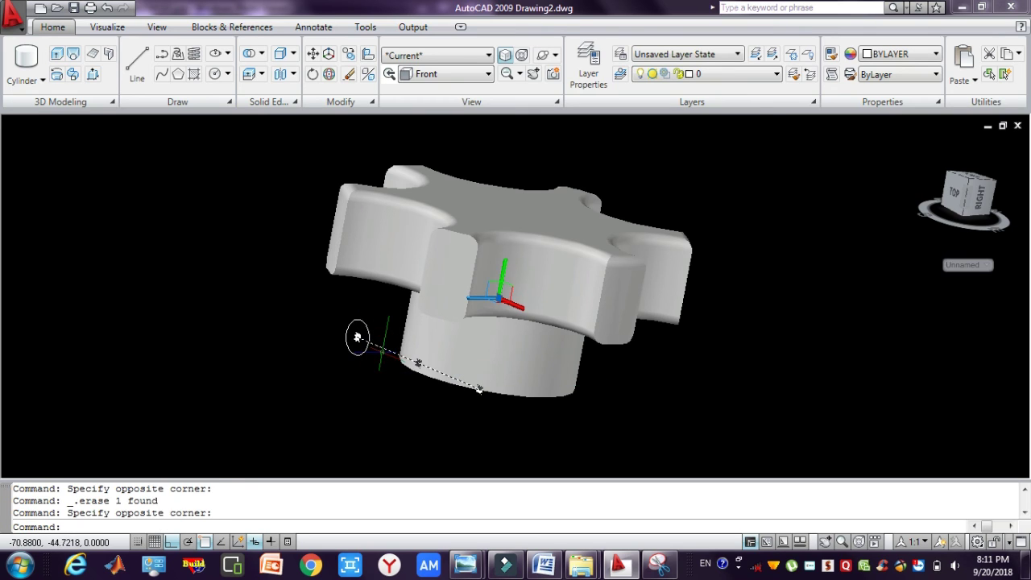
key("Delete")
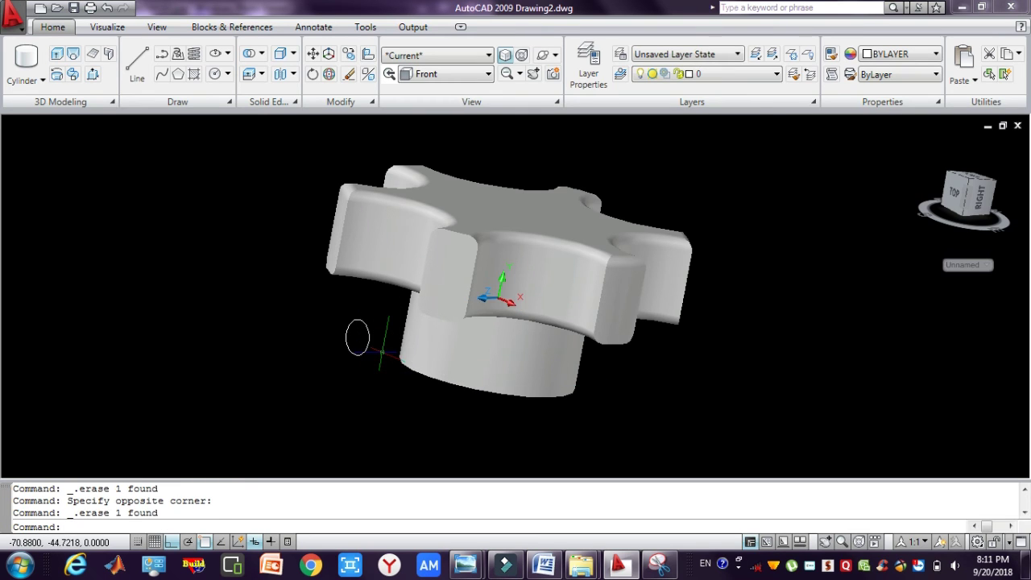
Presspull the circle into a cylinder that passes through the hub and extends beyond its far side.
left_click(93, 73)
left_click(358, 337)
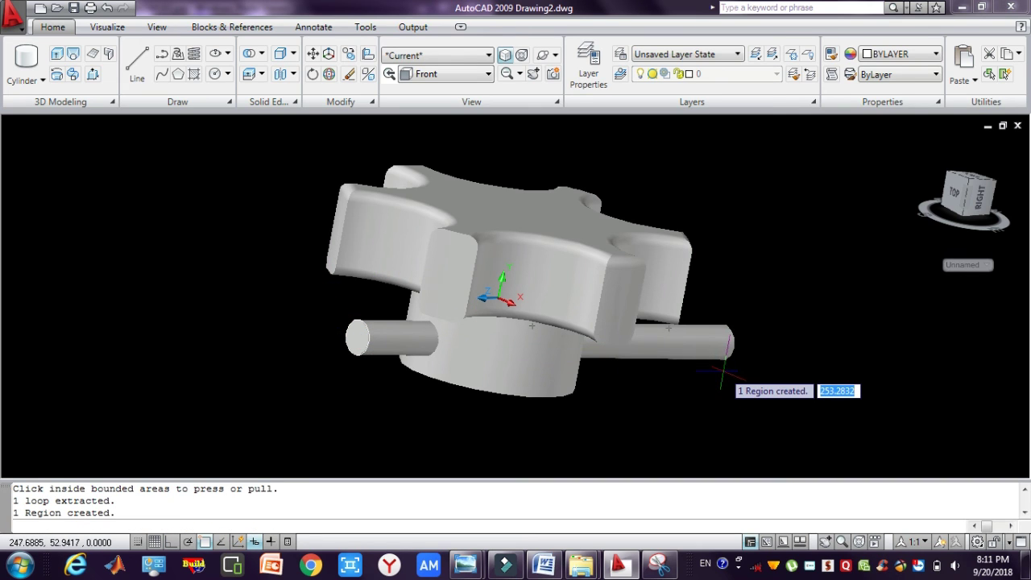
key("Escape")
key("Escape")
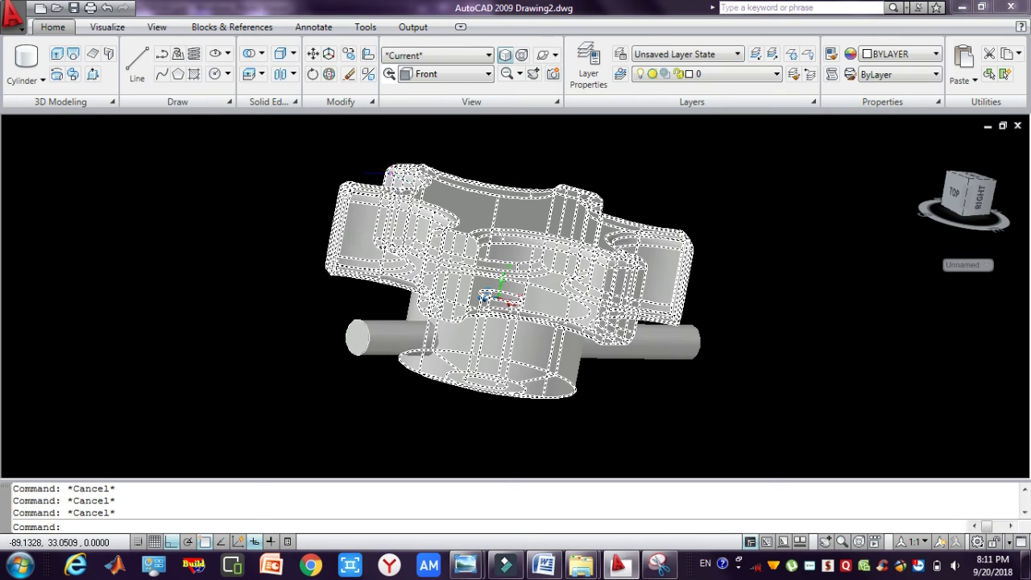
Subtract the cylinder from the knob to cut the hub's cross-hole, and delete the leftover circle.
left_click(262, 54)
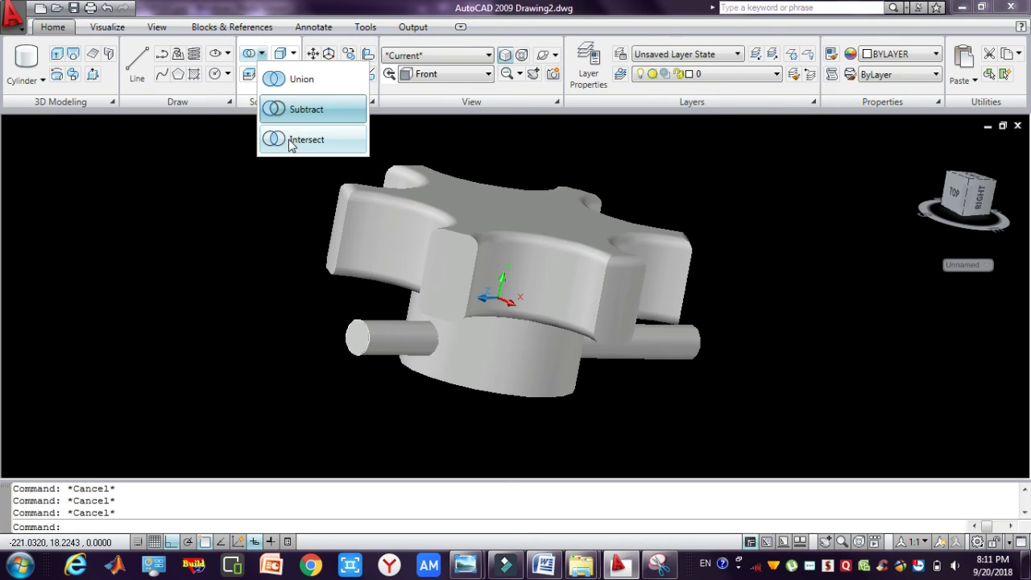
left_click(296, 109)
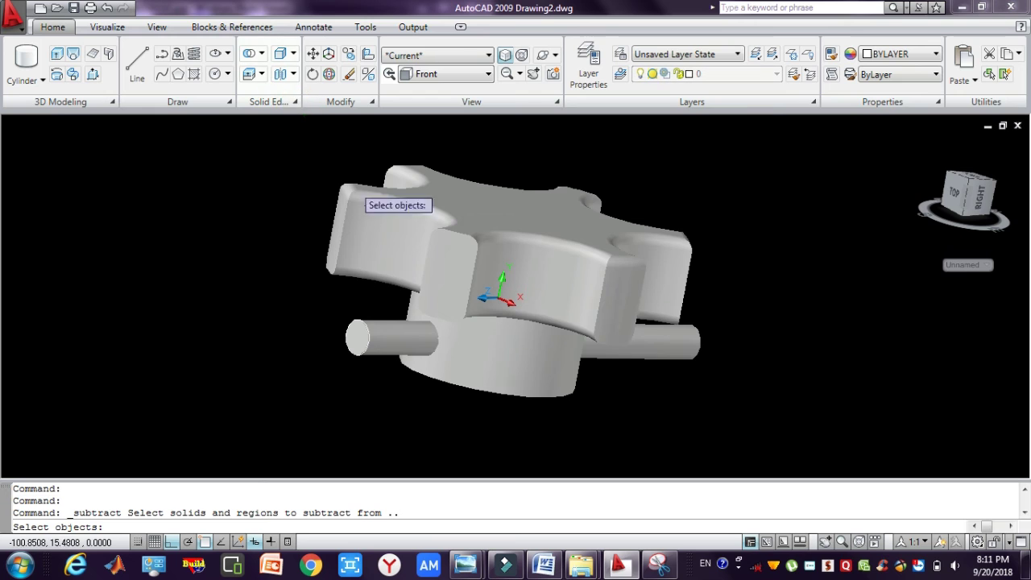
left_click(375, 208)
key("Return")
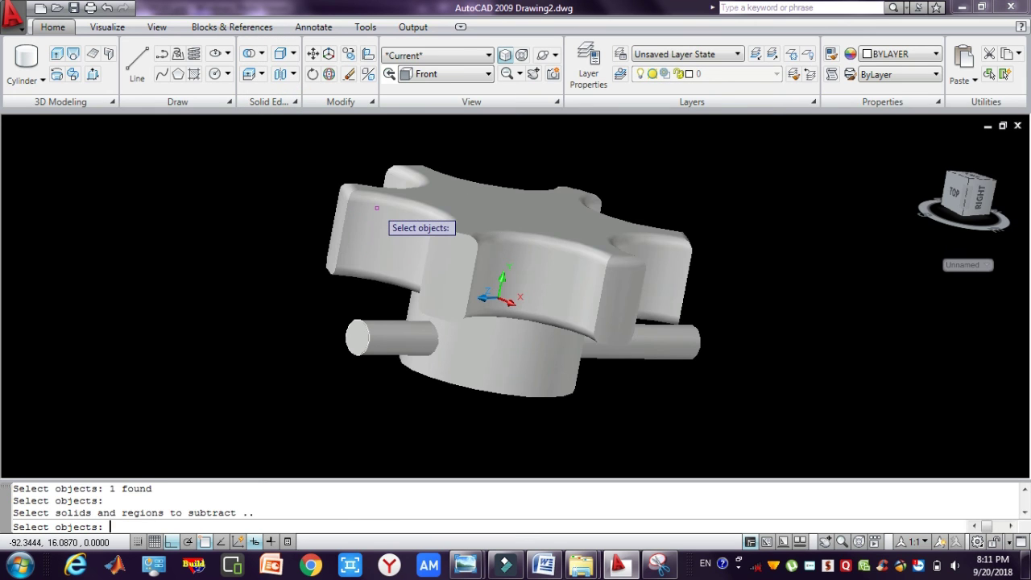
left_click(365, 324)
key("Return")
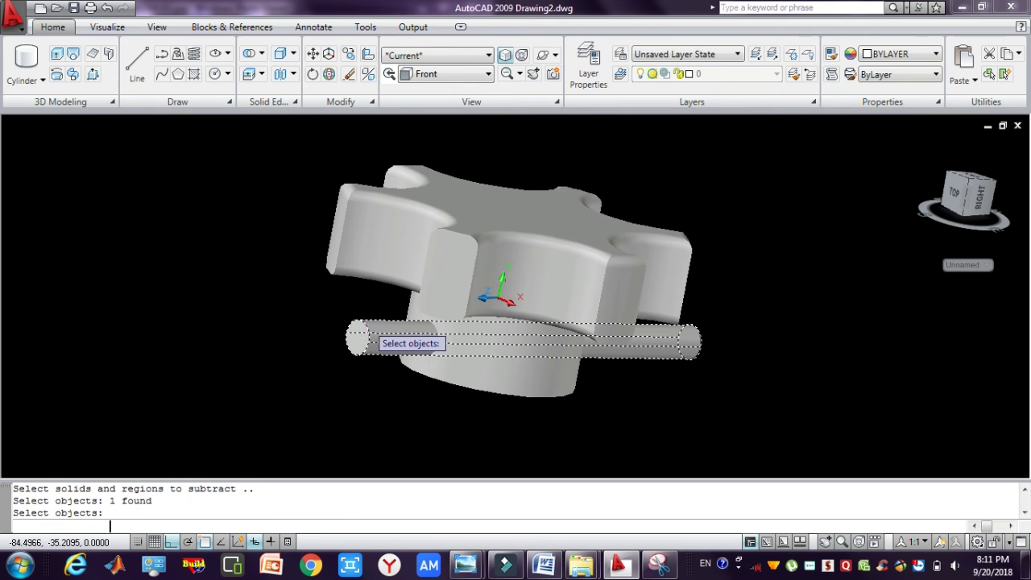
left_click(327, 311)
left_click(406, 366)
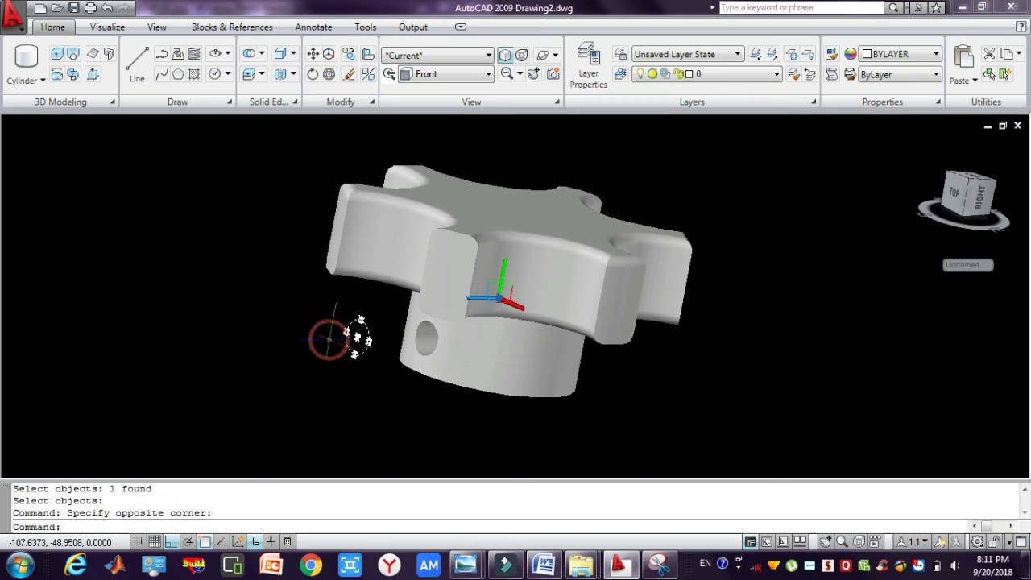
key("Delete")
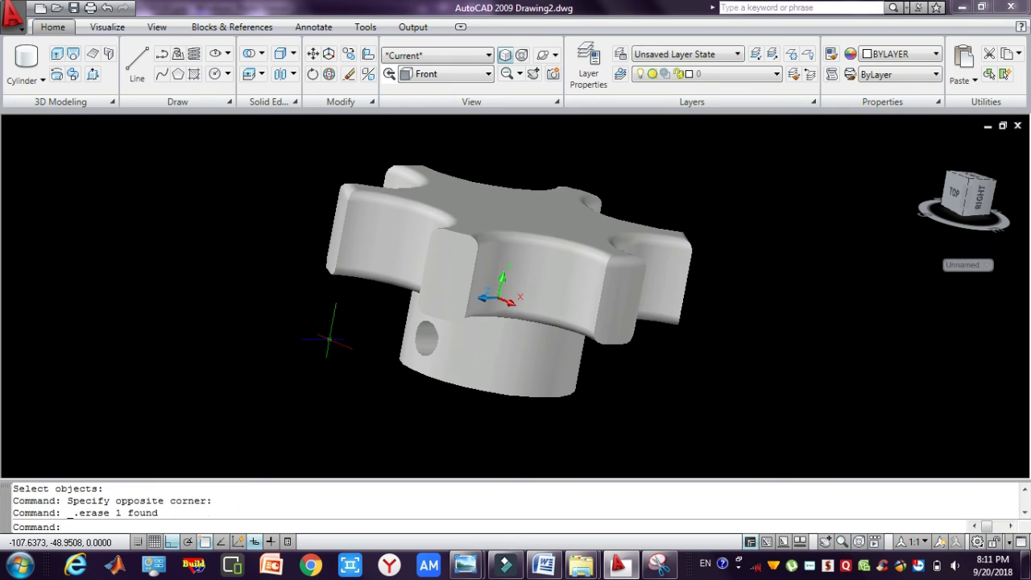
View the knob from a raised angle and change its shading to the warm-cool face style (VSFACESTYLE 2).
left_click(541, 54)
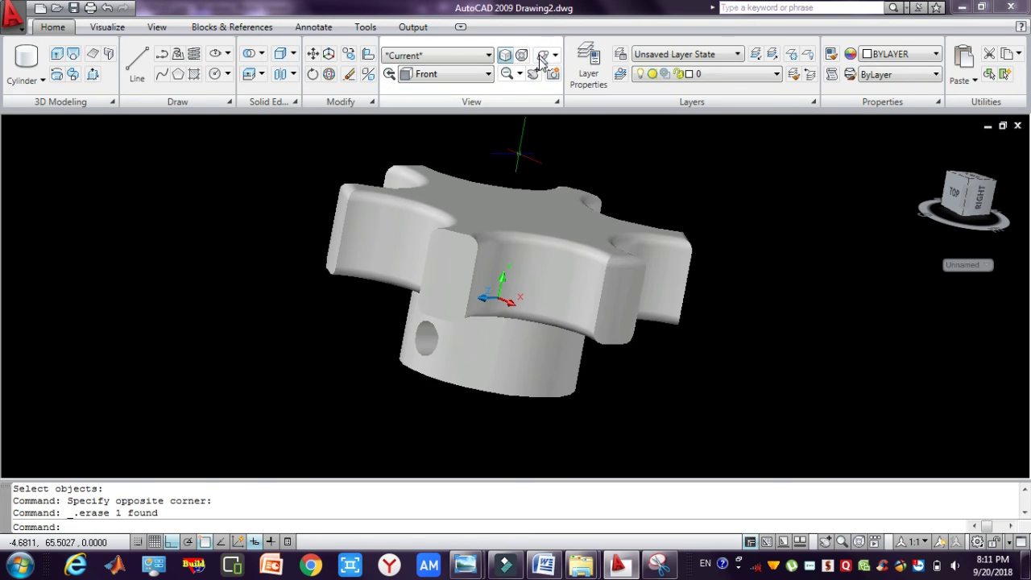
left_click_drag(483, 290, 509, 326)
key("Escape")
key("Escape")
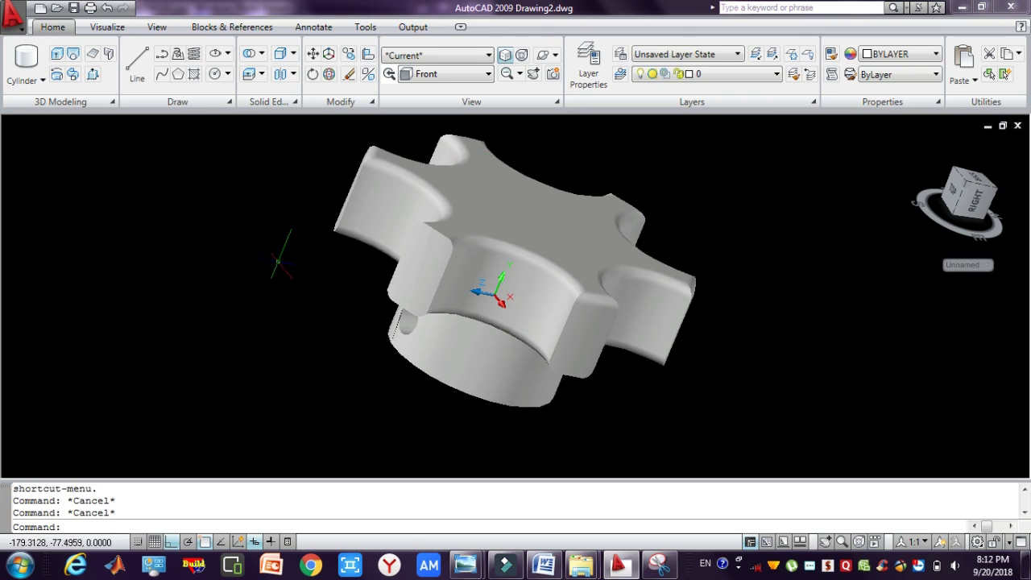
left_click(106, 26)
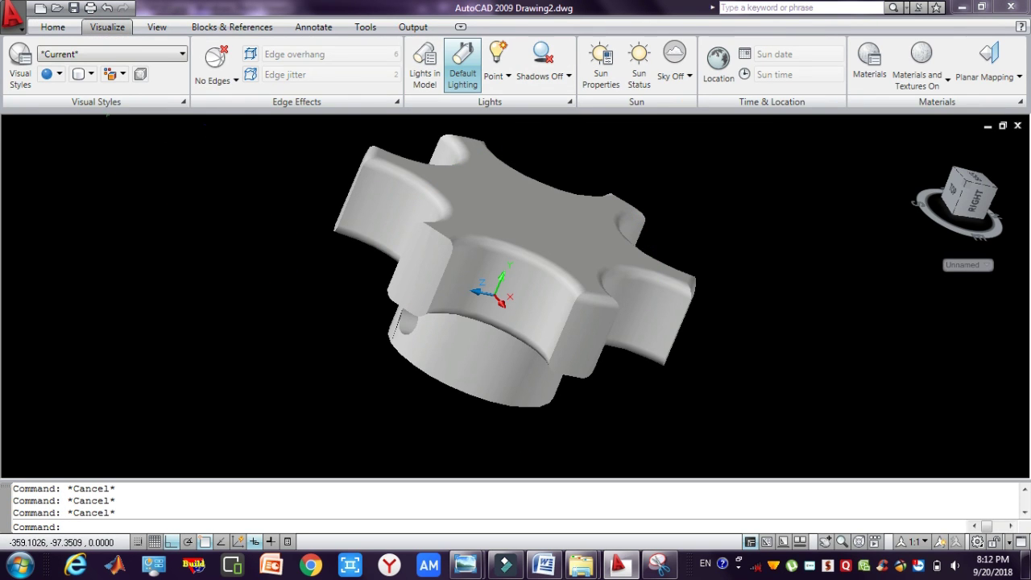
left_click(59, 74)
left_click(88, 161)
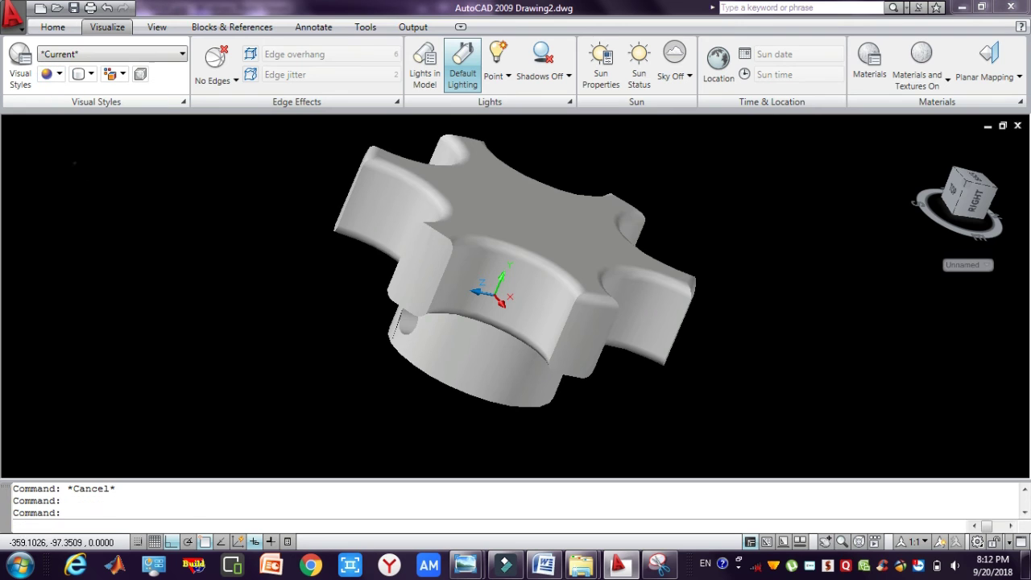
key("Escape")
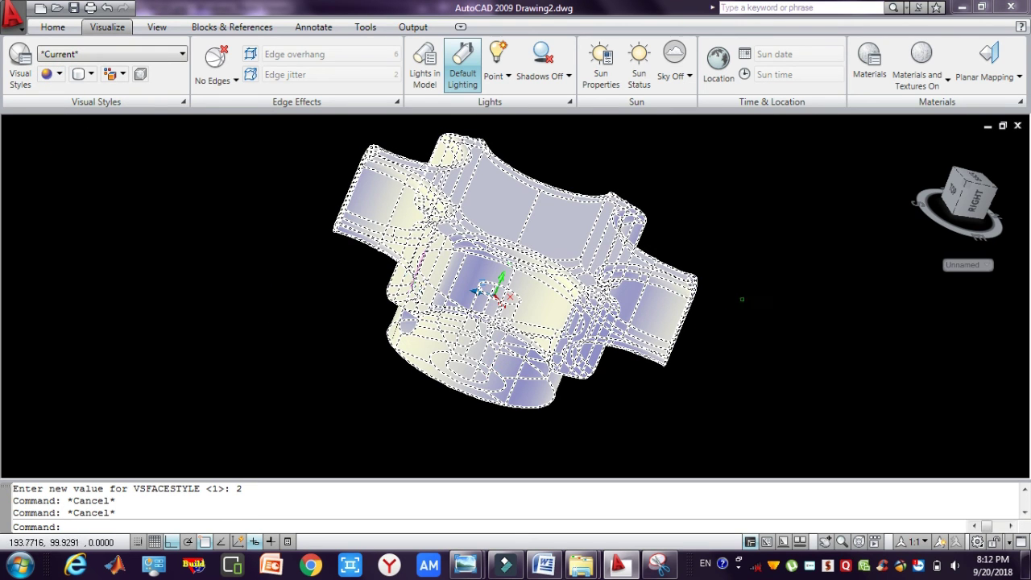
key("Escape")
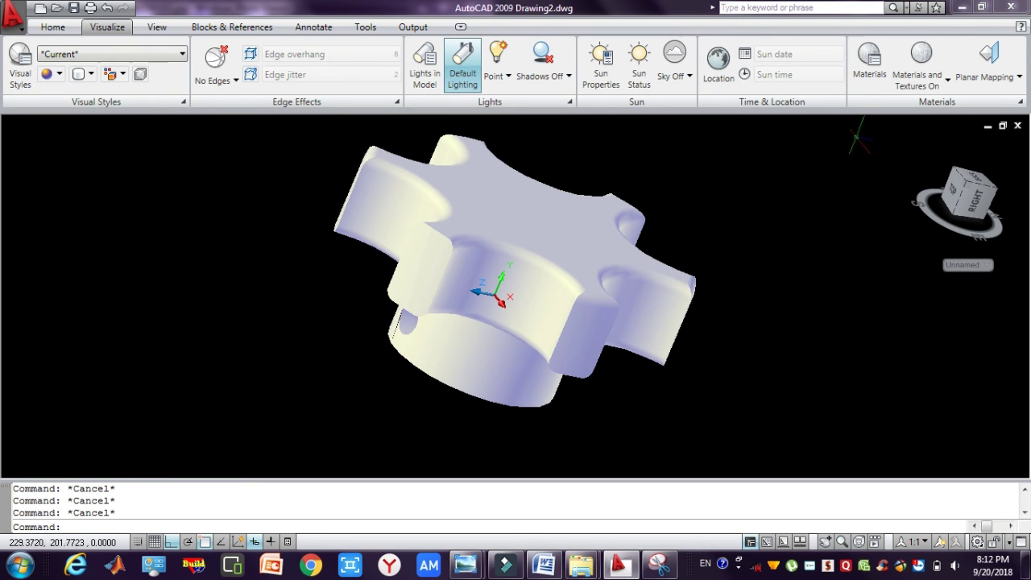
Assign the texture image unnamed (2).jpg as the Global material's diffuse map, and close the materials editor.
left_click(870, 63)
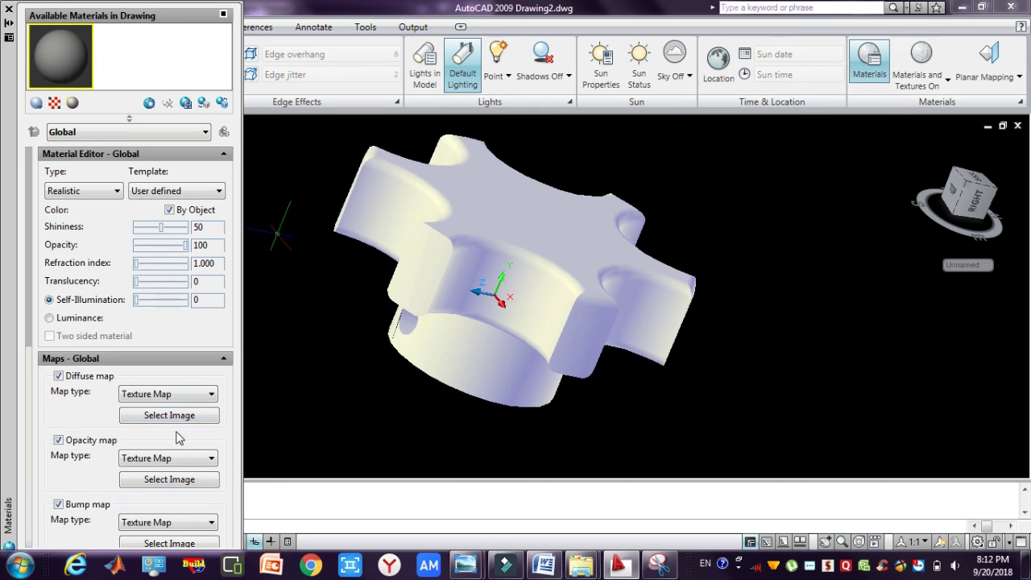
left_click(177, 424)
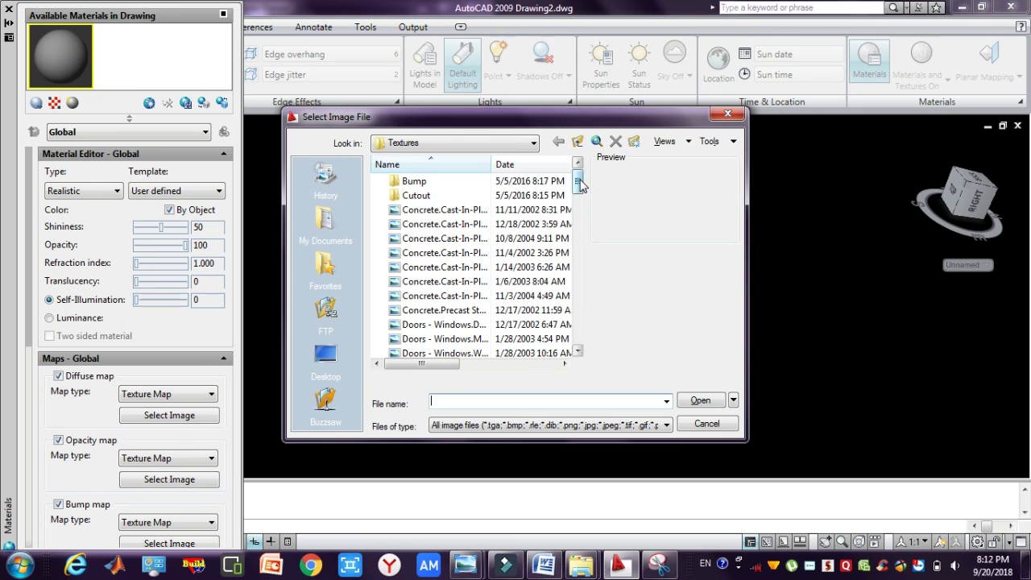
left_click_drag(578, 181, 591, 255)
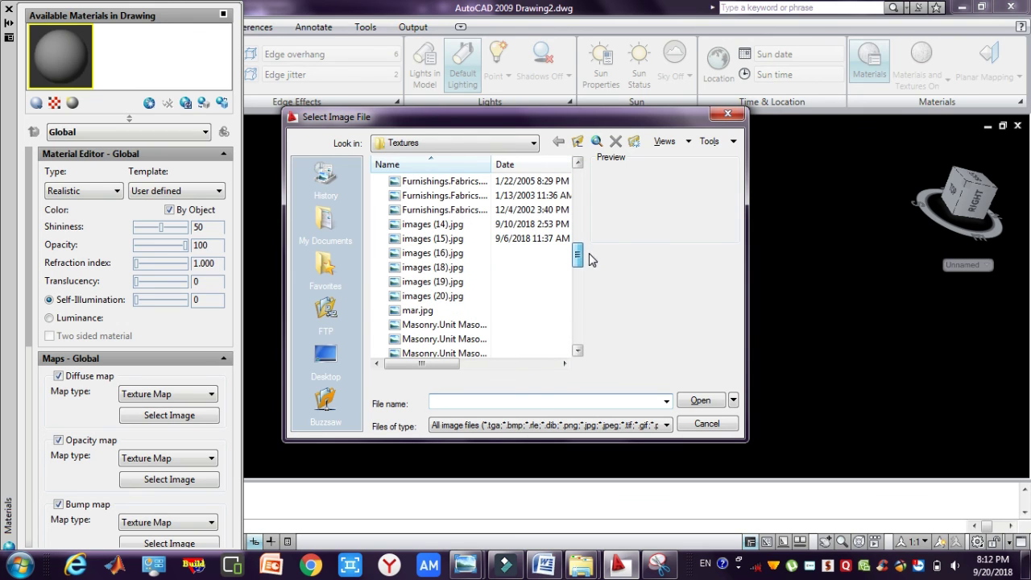
left_click(456, 227)
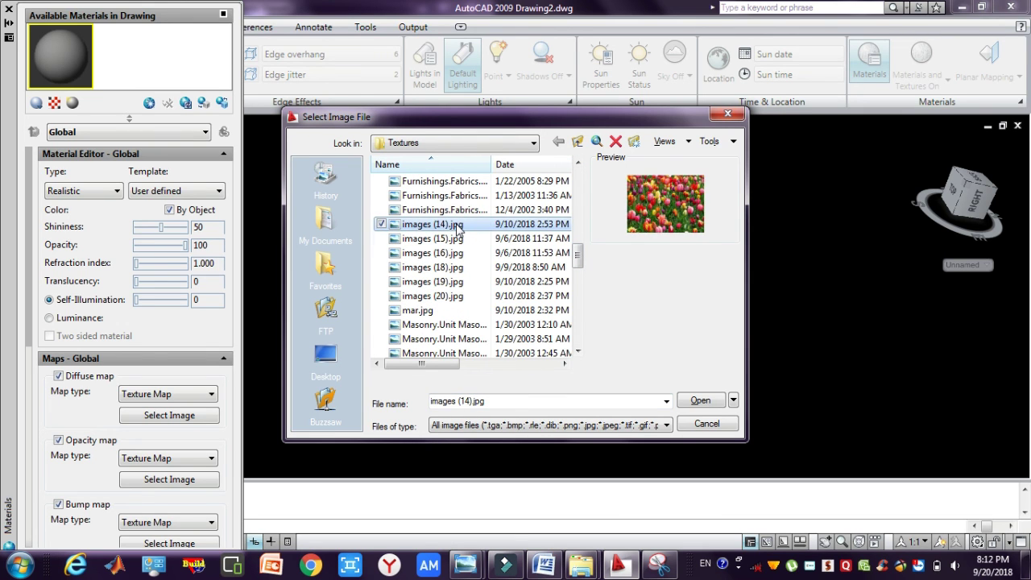
key("Down")
key("Down")
key("Down")
key("Down")
key("Down")
key("Down")
key("Down")
key("Down")
key("Down")
key("Down")
key("Down")
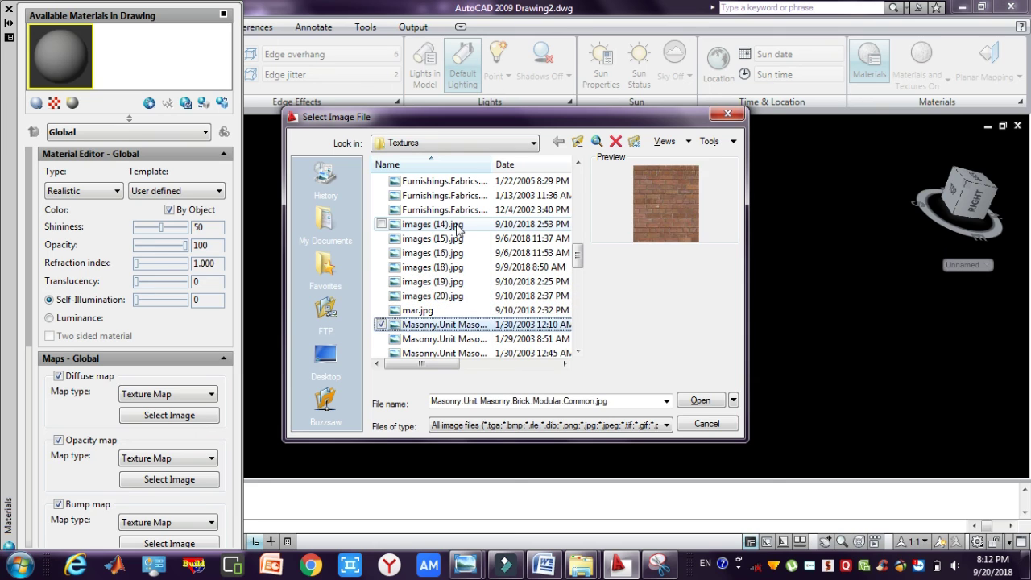
key("Down")
key("Down")
key("Down")
key("Down")
key("Down")
key("Down")
key("Down")
key("Down")
key("Down")
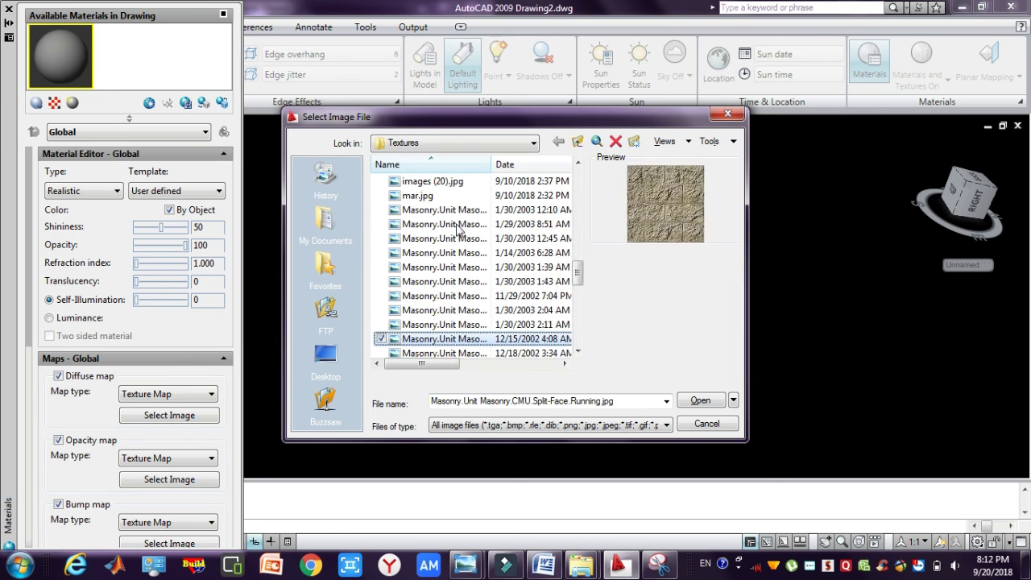
key("Down")
key("Down")
key("Down")
key("Down")
key("Down")
key("Down")
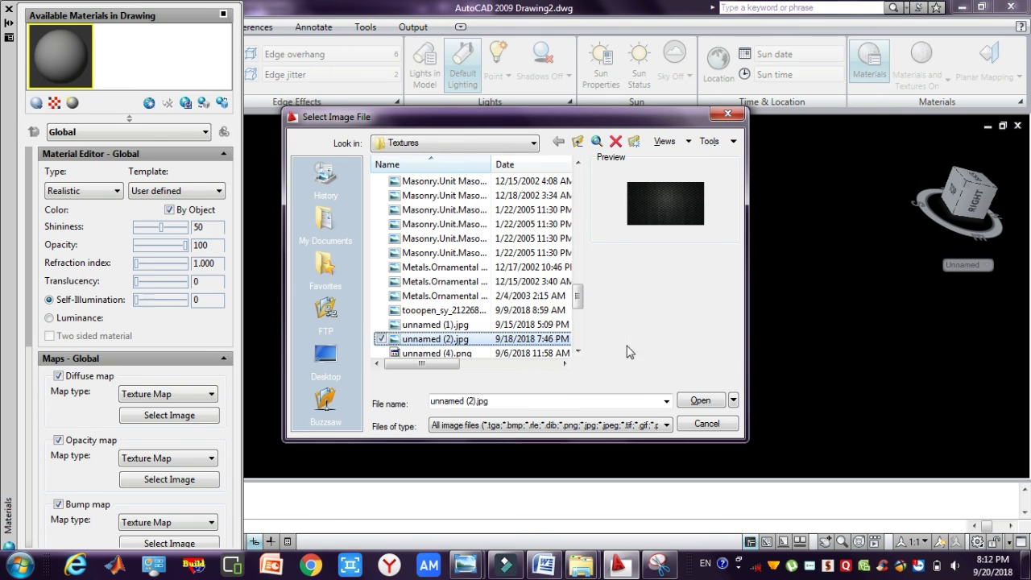
left_click(700, 401)
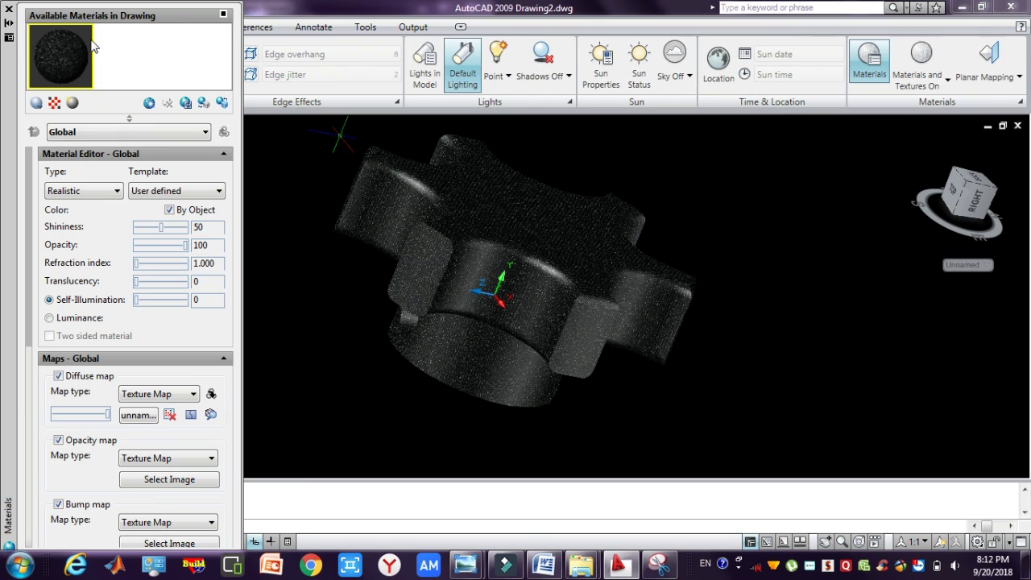
left_click(9, 10)
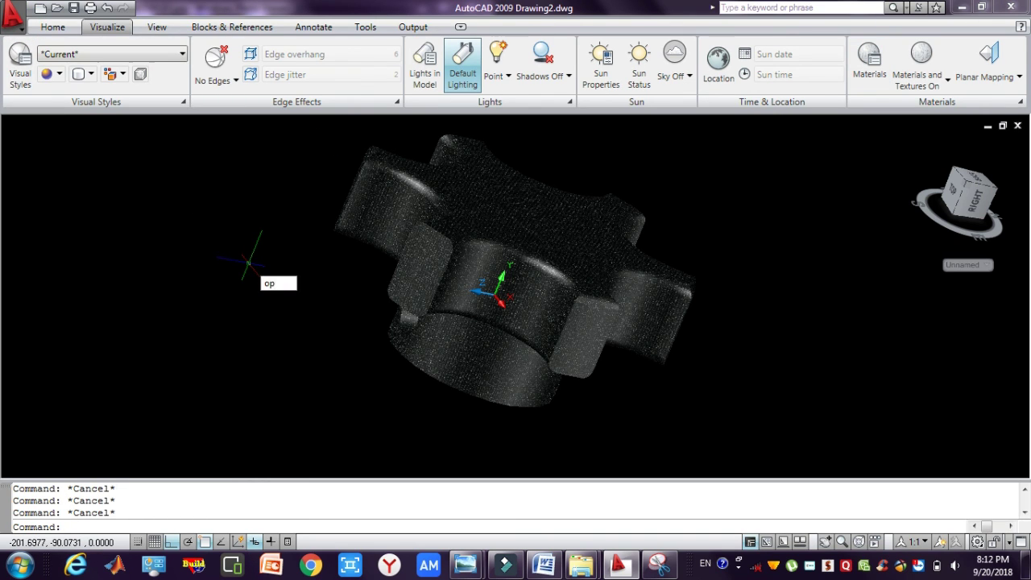
Set the uniform background colour for 3D parallel projection to Magenta in the display options.
key("Return")
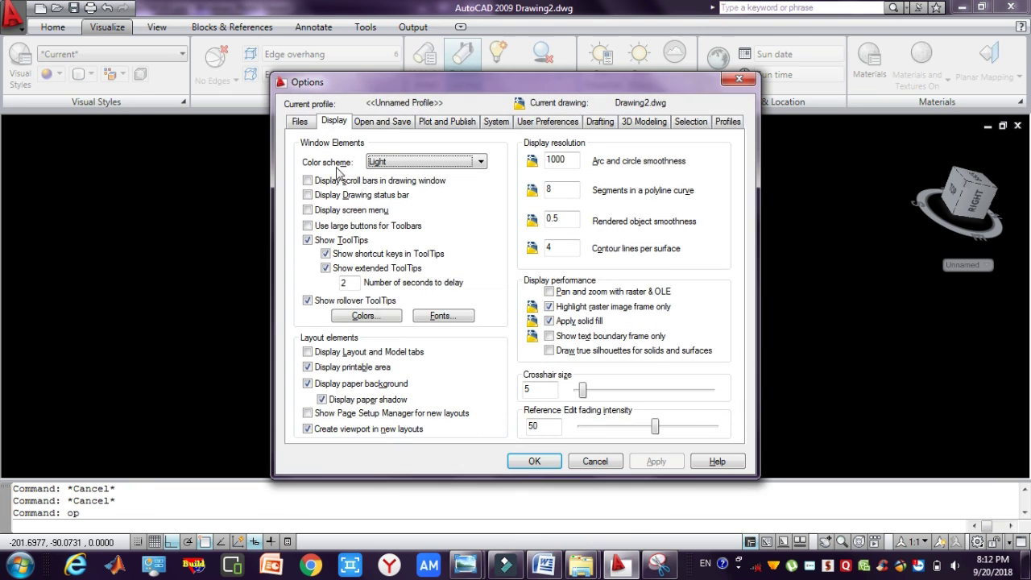
left_click(366, 316)
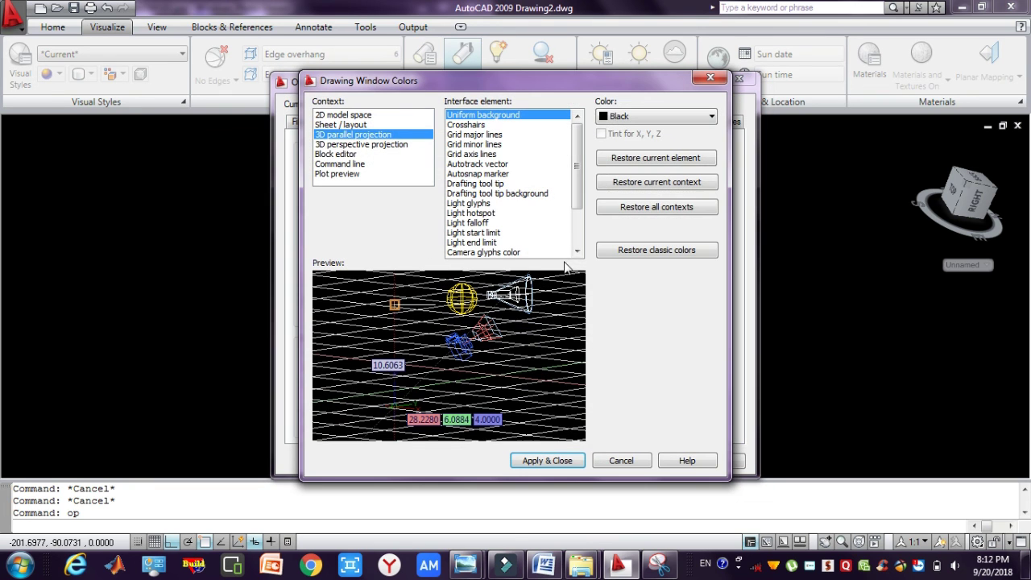
left_click(625, 125)
left_click(622, 208)
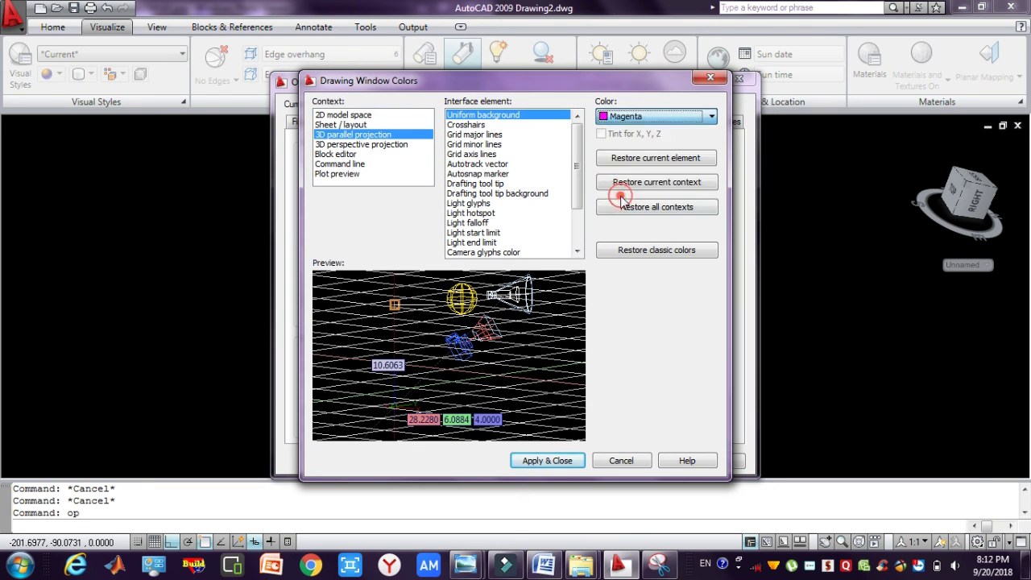
left_click(548, 461)
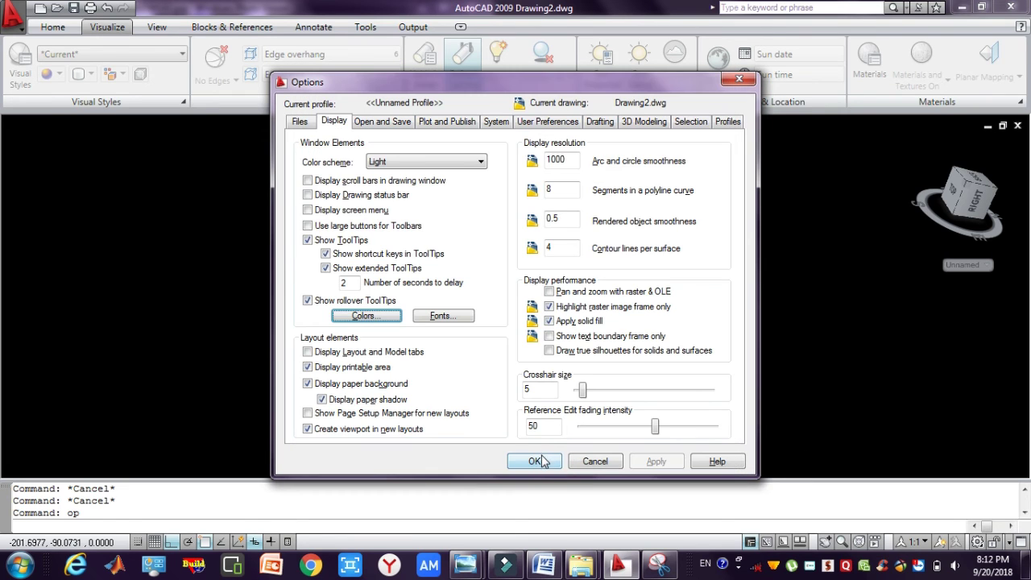
left_click(529, 460)
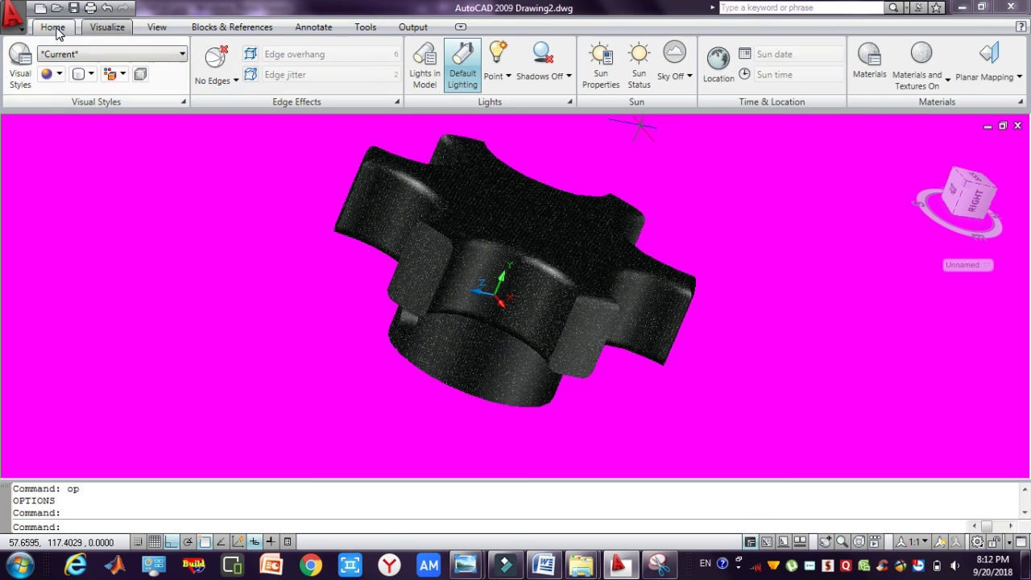
Inspect the textured knob from several sides with Free Orbit, and set it spinning with Continuous Orbit.
left_click(52, 26)
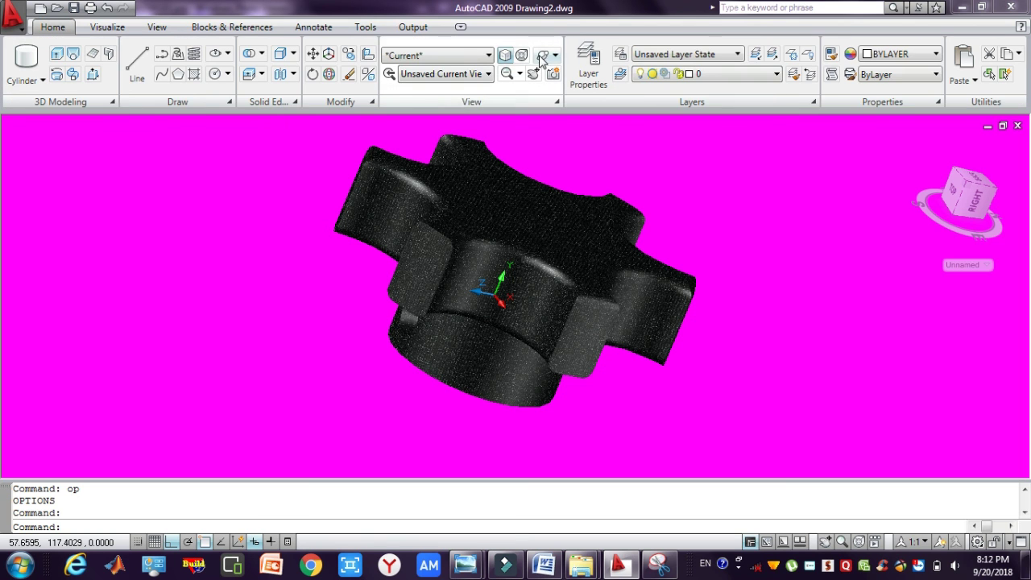
left_click(522, 55)
left_click_drag(537, 248, 385, 255)
left_click_drag(520, 299, 432, 346)
left_click_drag(466, 290, 644, 162)
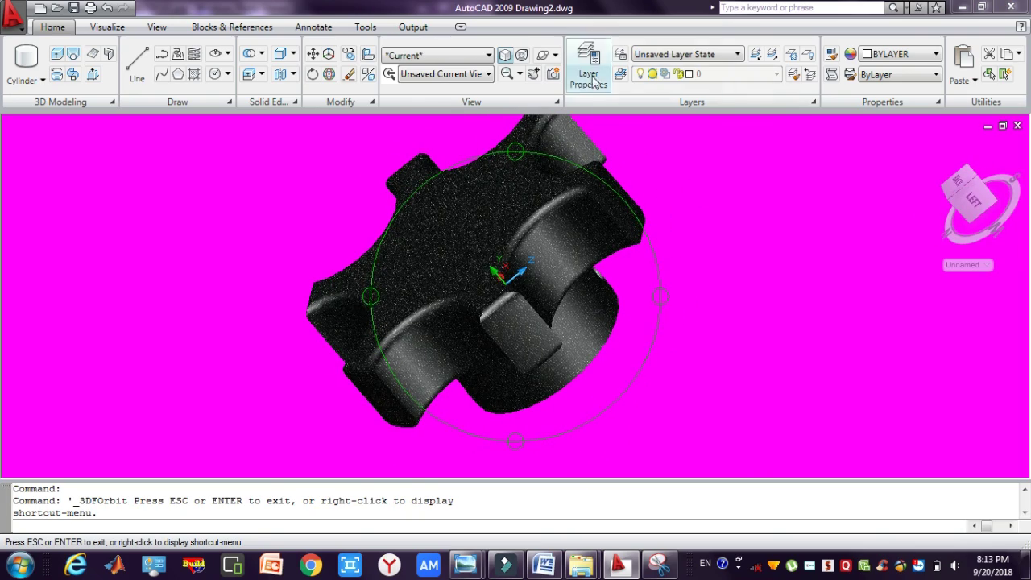
left_click(555, 60)
left_click(569, 141)
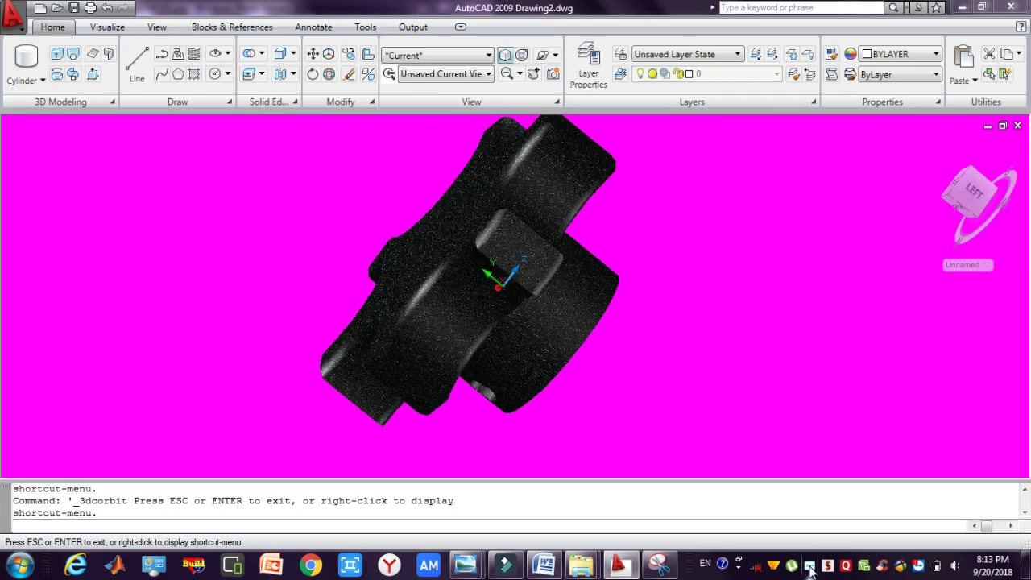
right_click(809, 567)
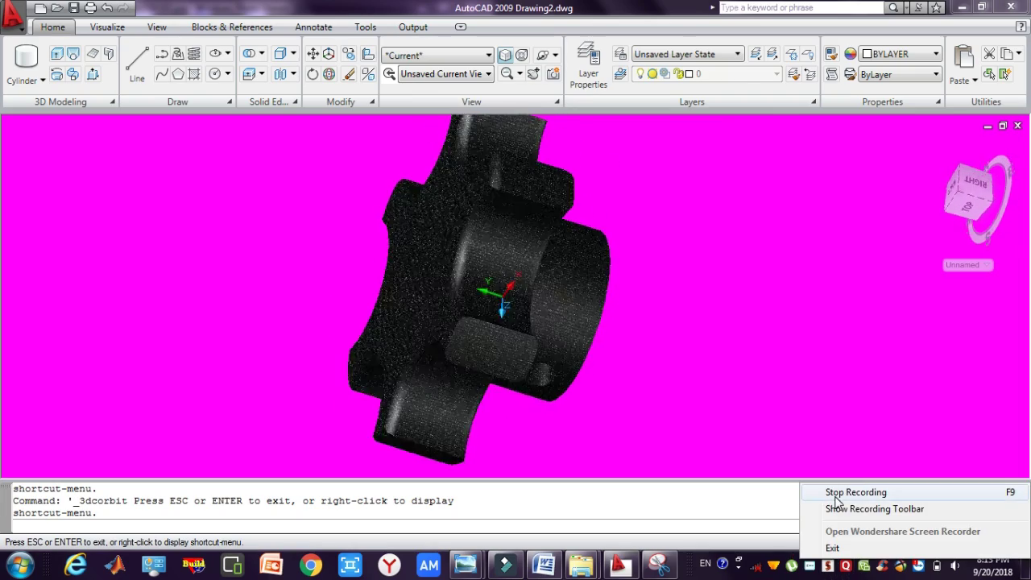
left_click(840, 500)
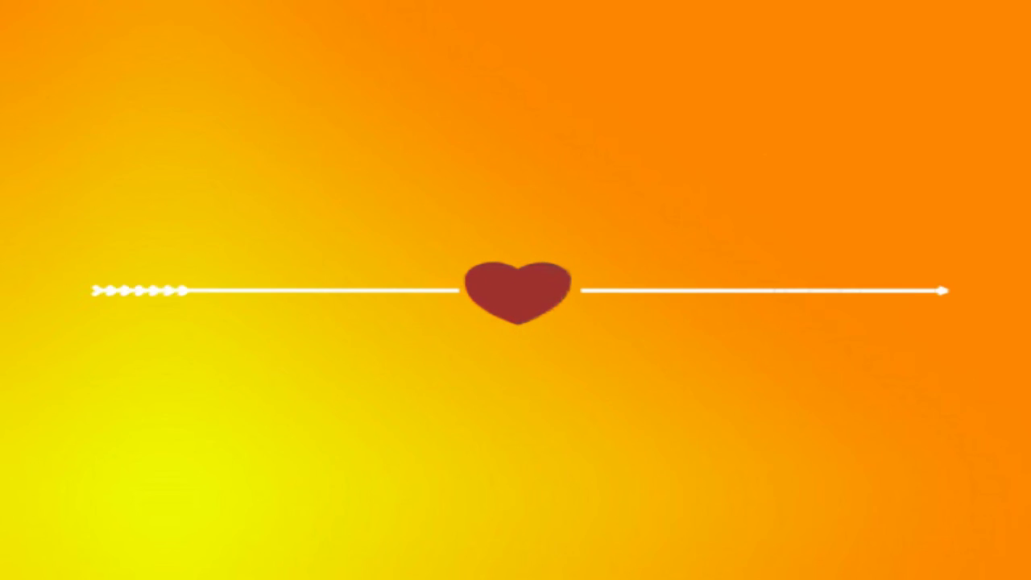